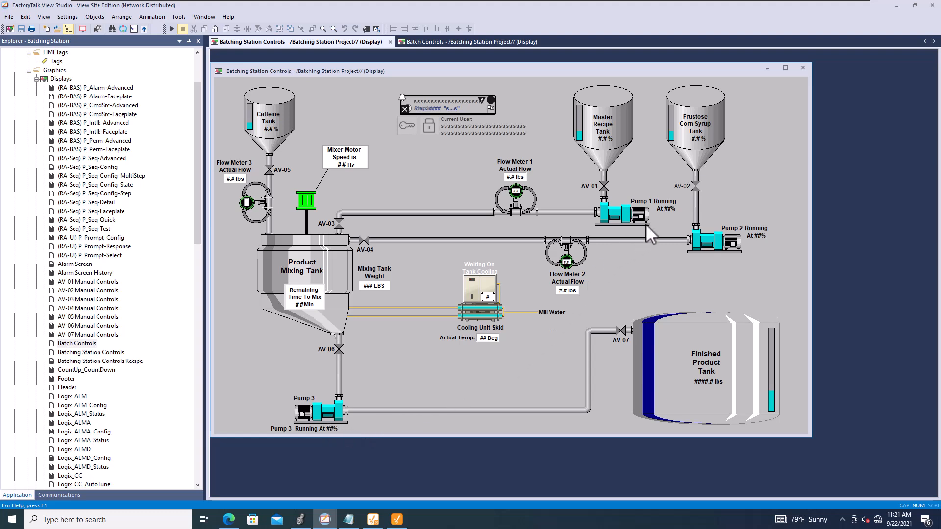
Switch to Ignition Designer and delete the numeric level labels below the Master Batch, Corn Syrup and Caffiene tanks.
click(397, 519)
click(505, 164)
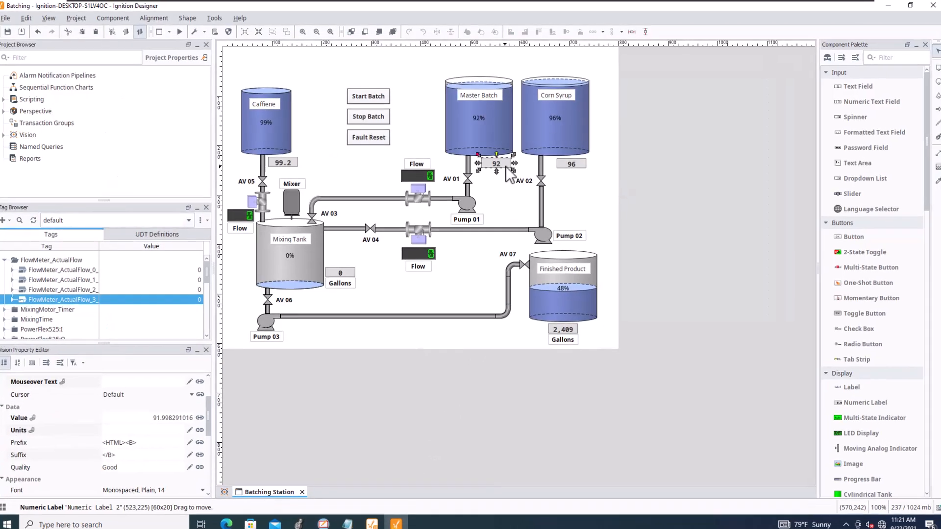
key(Delete)
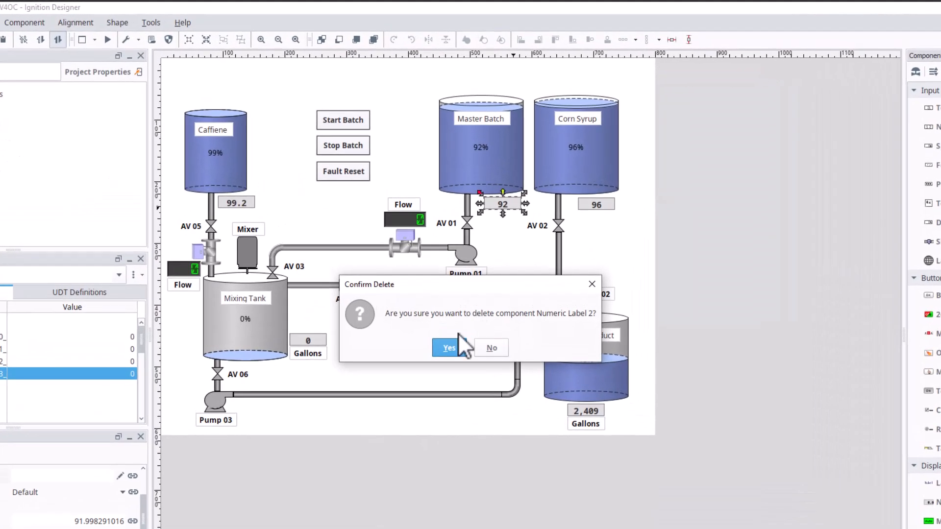
click(454, 277)
click(596, 209)
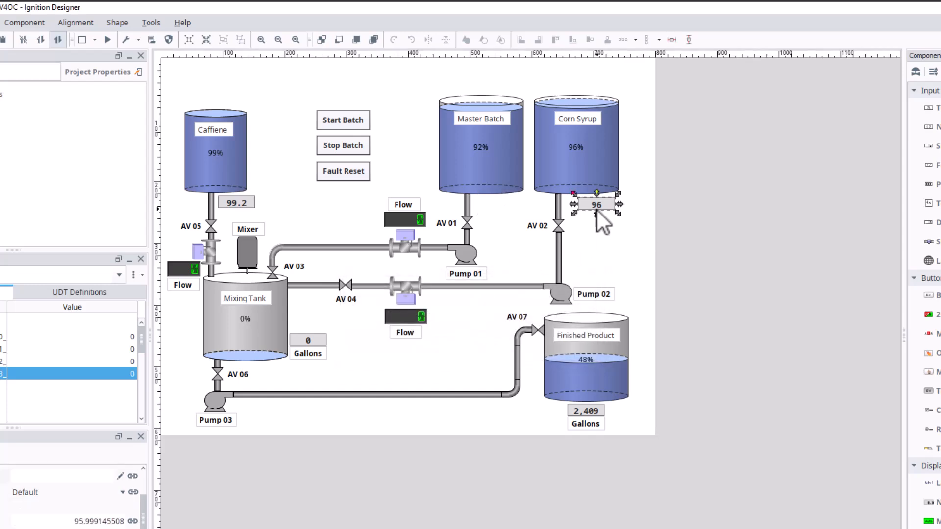
key(Delete)
click(448, 345)
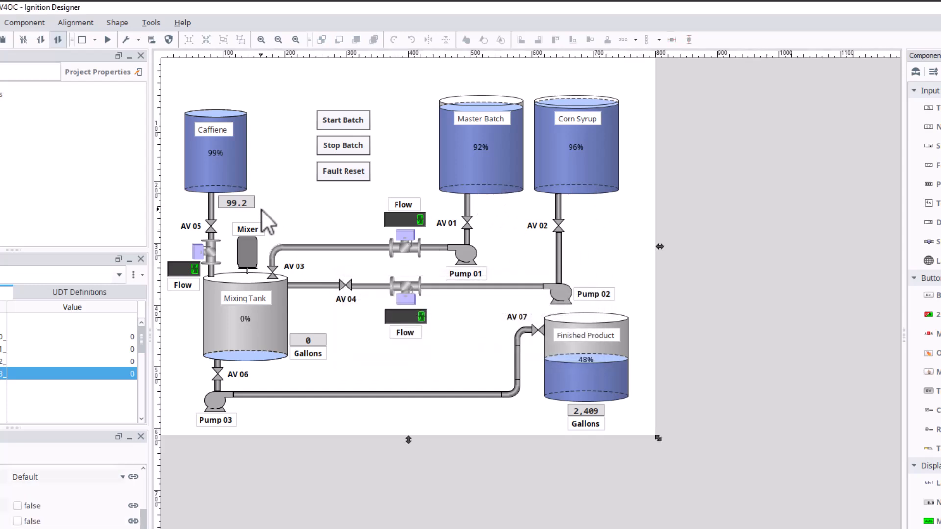
click(242, 201)
key(Delete)
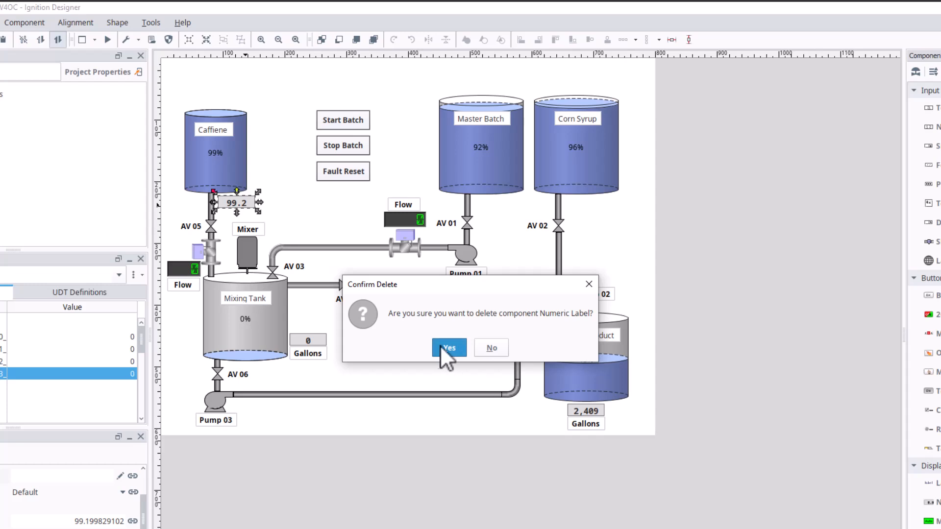
click(443, 347)
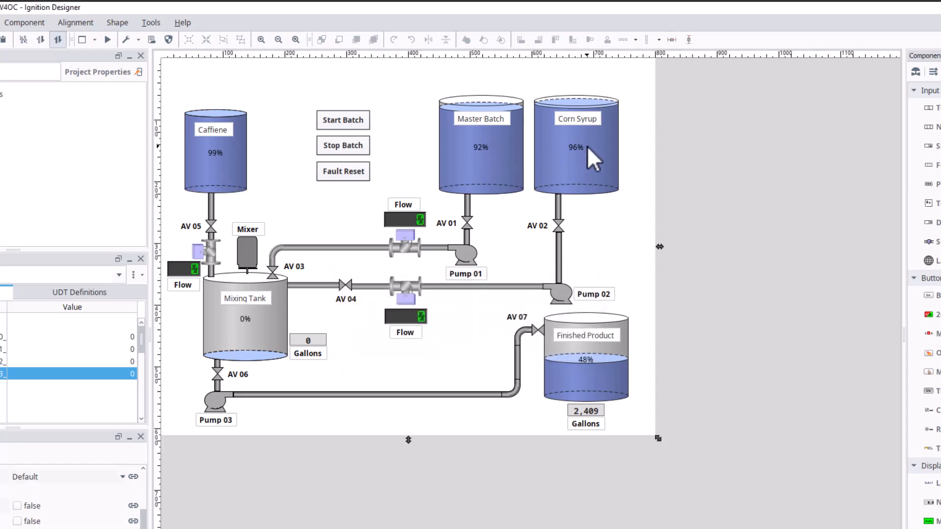
Arrange Start Batch and Stop Batch side by side with their top edges aligned, and center Fault Reset just below them.
click(353, 123)
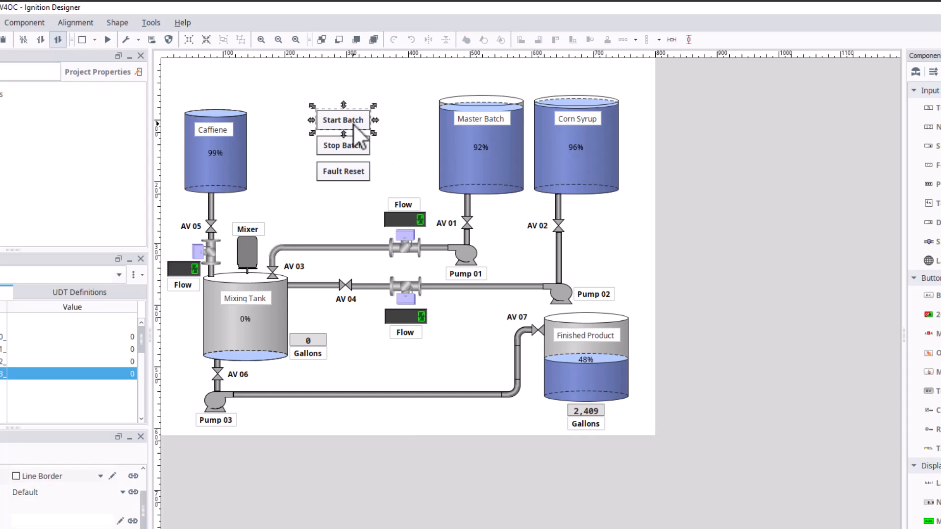
drag(353, 124, 374, 119)
click(354, 139)
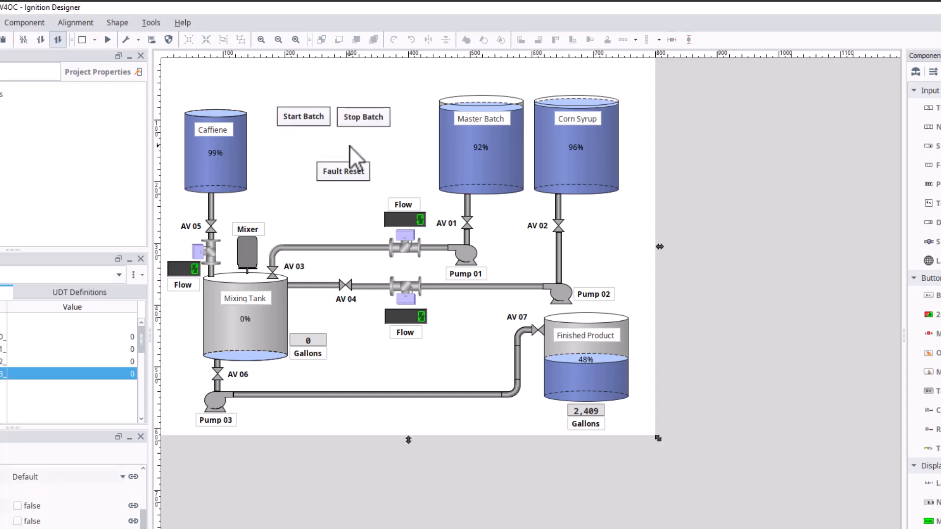
click(327, 123)
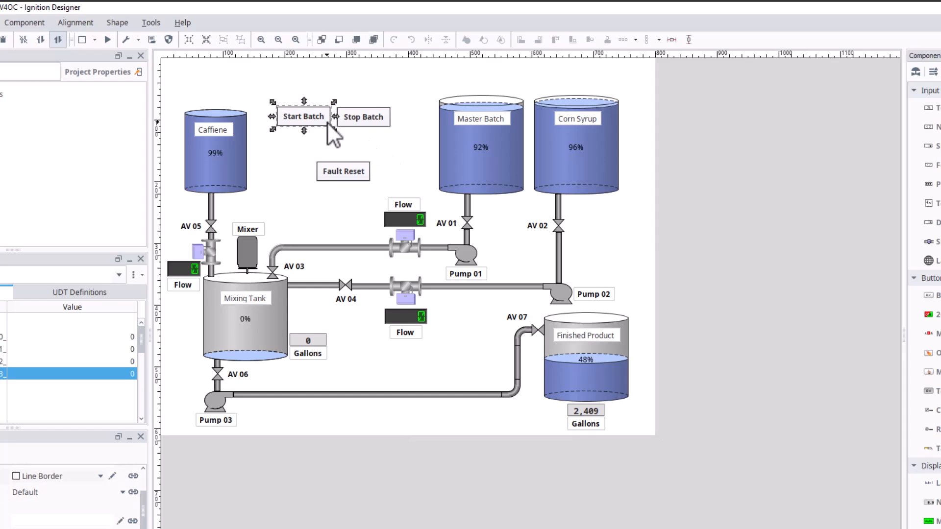
ctrl+click(356, 121)
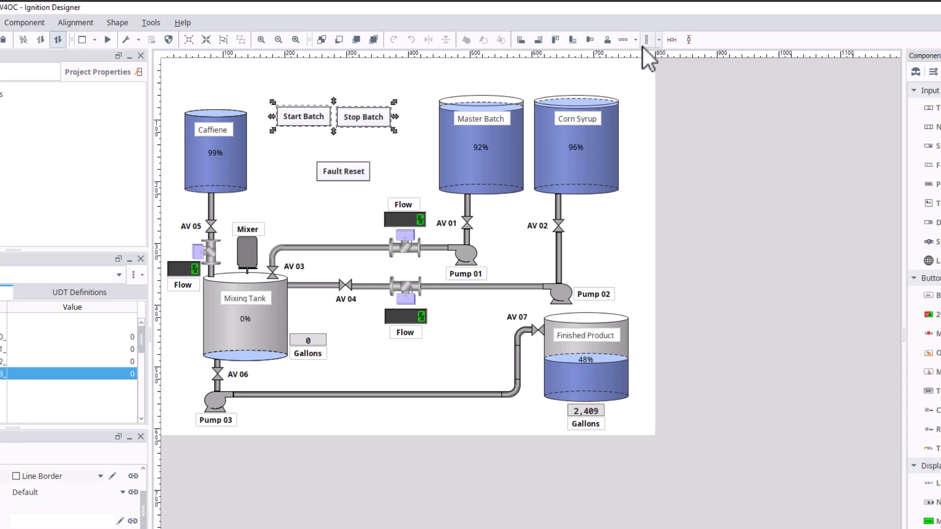
click(557, 40)
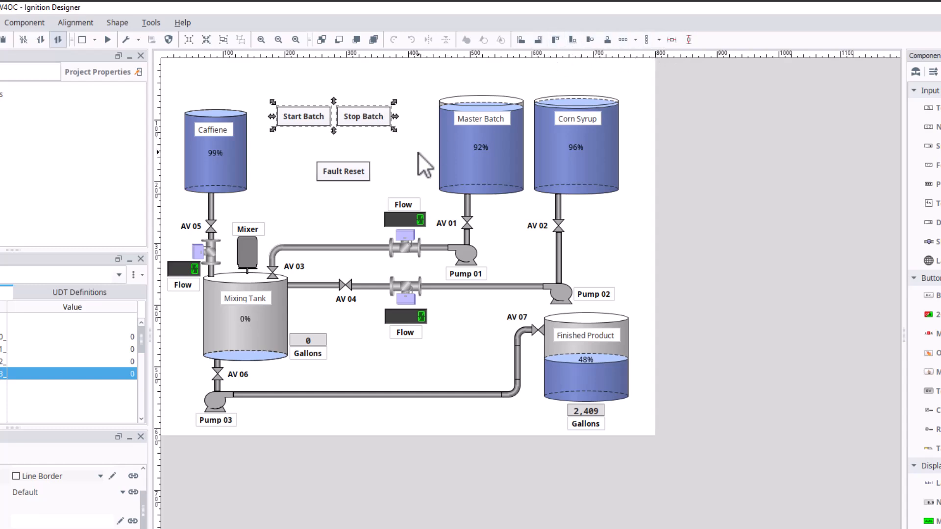
drag(348, 172, 341, 144)
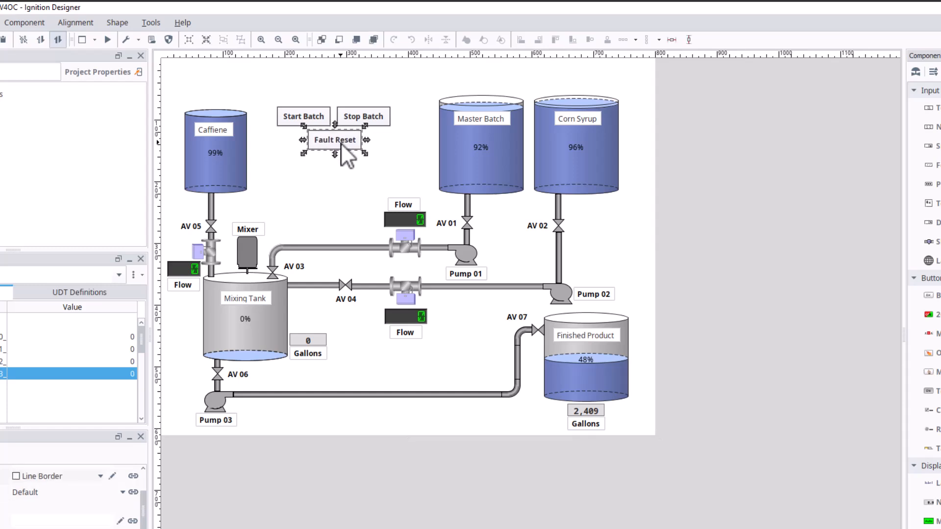
click(336, 171)
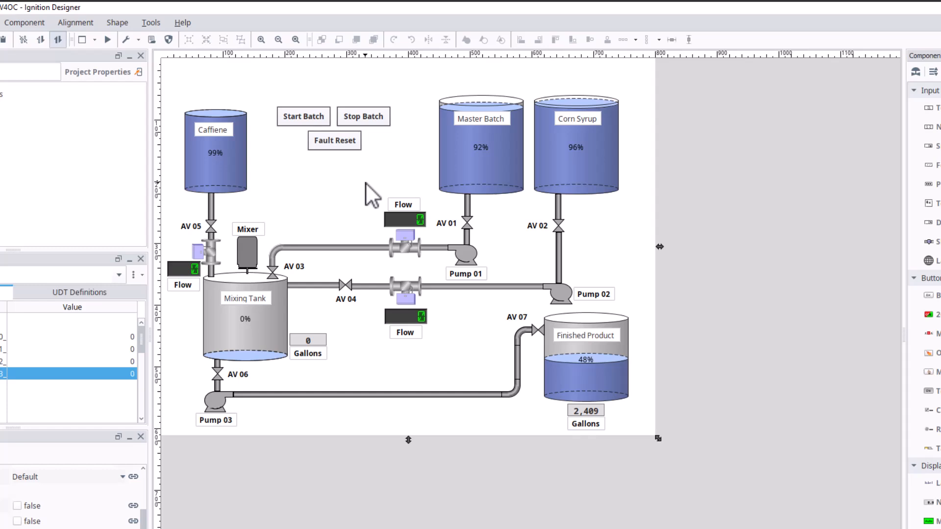
Review the text labels of the mixer, flow meters, pumps and valves in the Batching Station window.
click(250, 232)
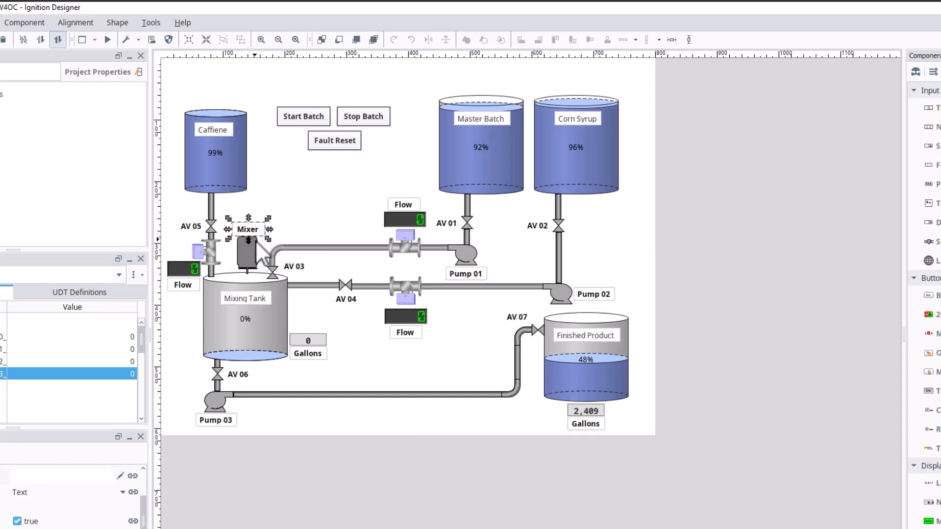
click(311, 354)
click(403, 334)
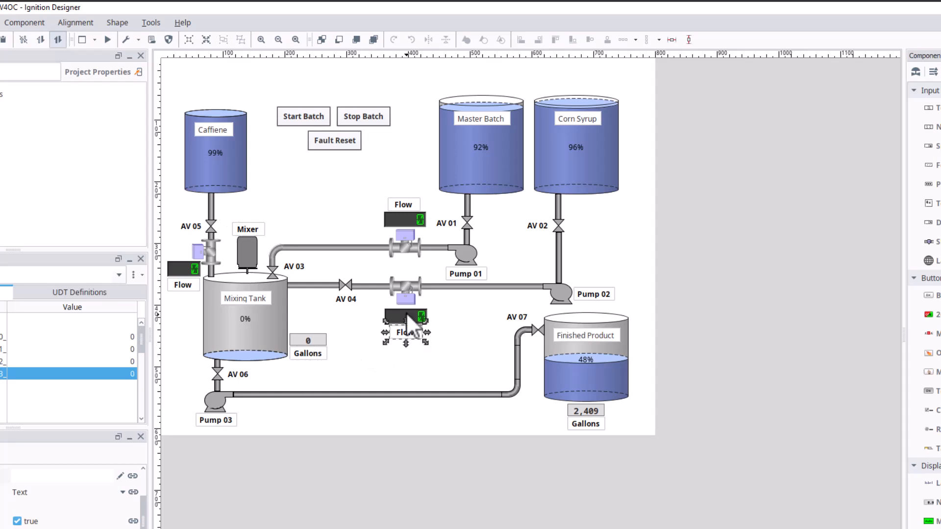
click(403, 213)
click(460, 273)
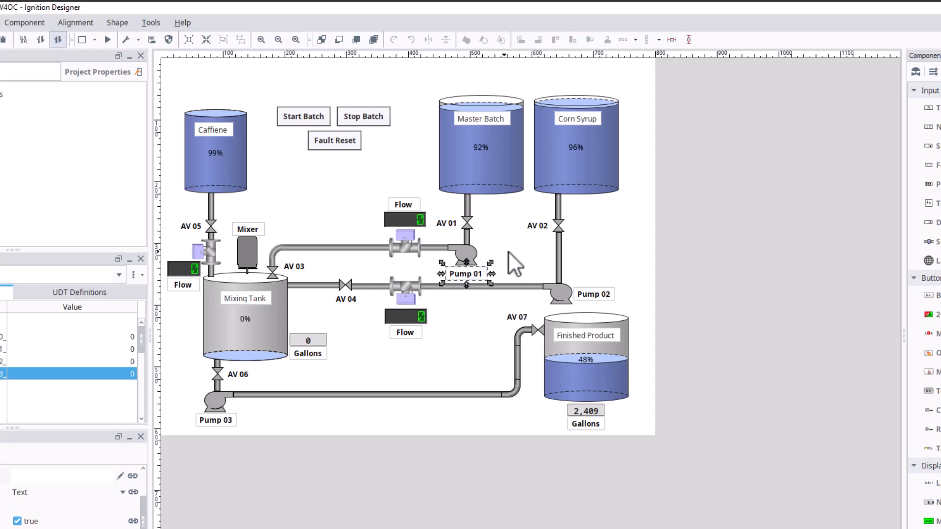
click(538, 228)
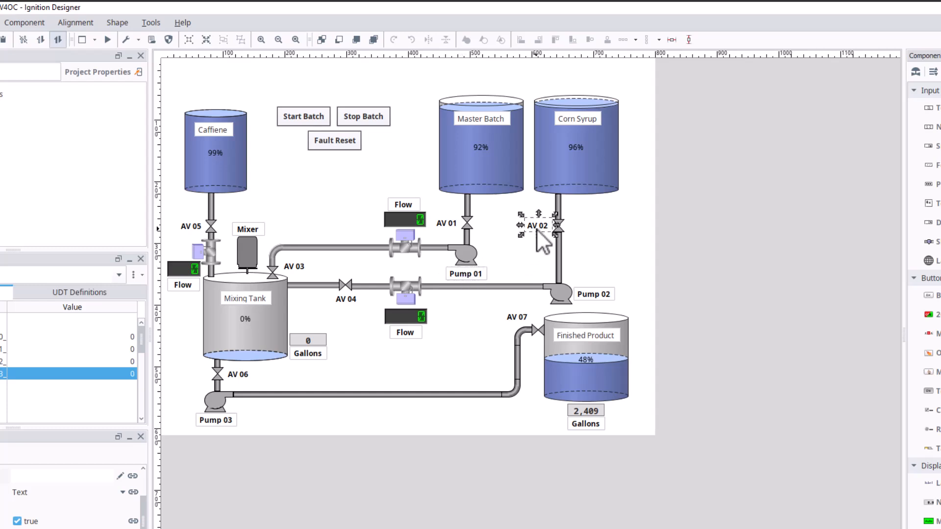
click(503, 228)
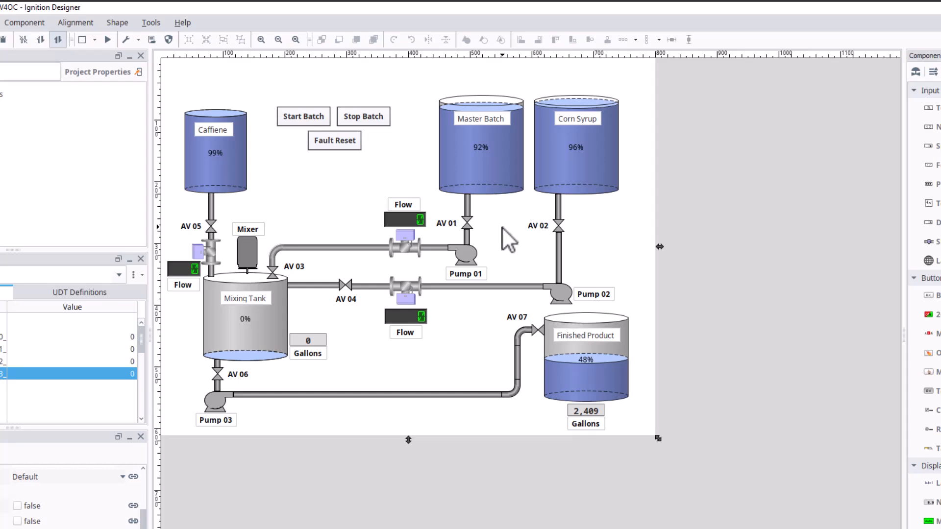
click(451, 225)
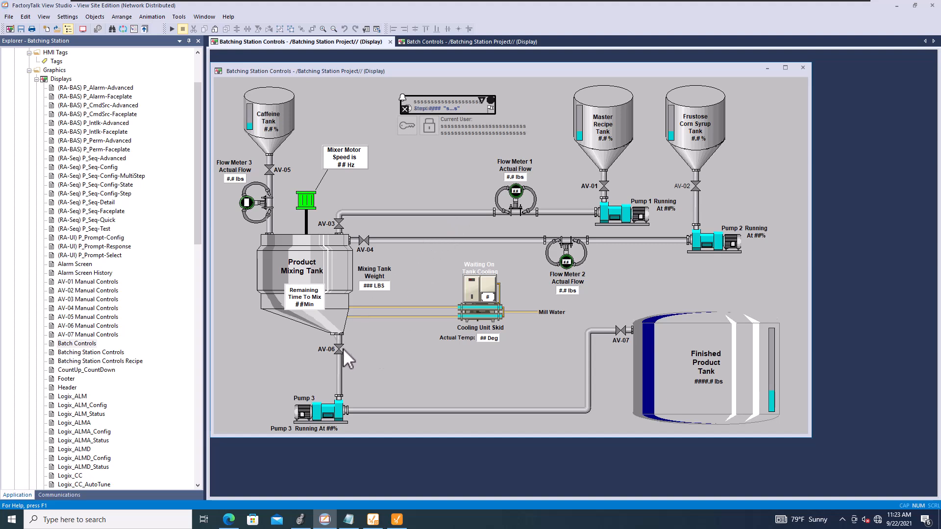
In FactoryTalk View Studio, inspect the tags behind the Pump 3 running speed text with Tag Substitution.
click(331, 428)
right_click(331, 428)
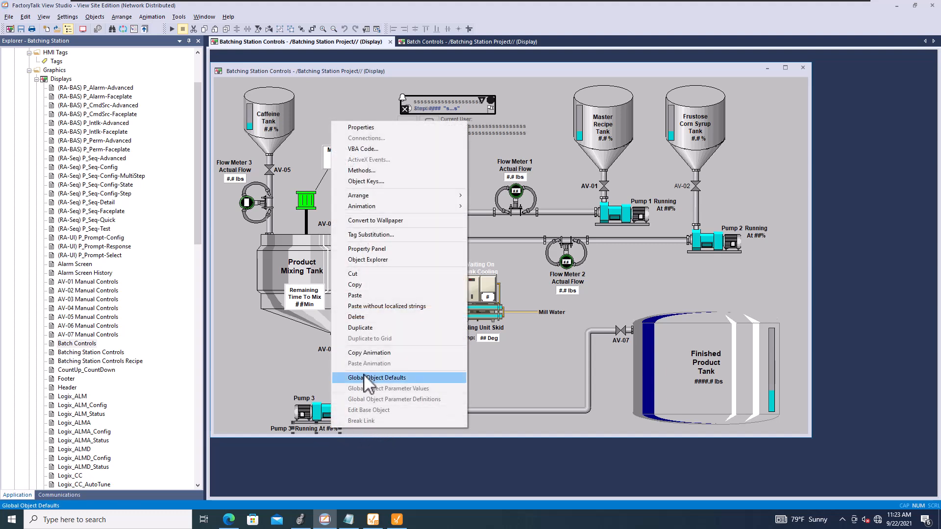
click(387, 235)
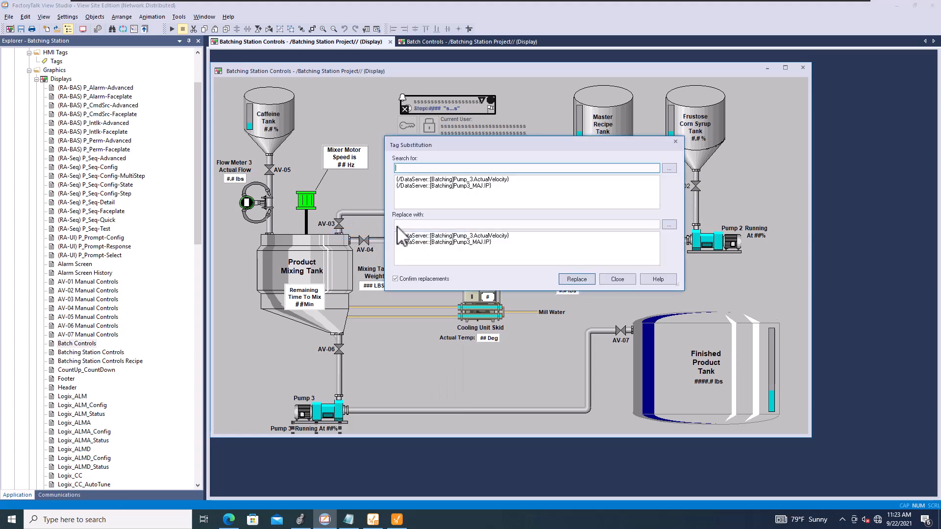
click(492, 180)
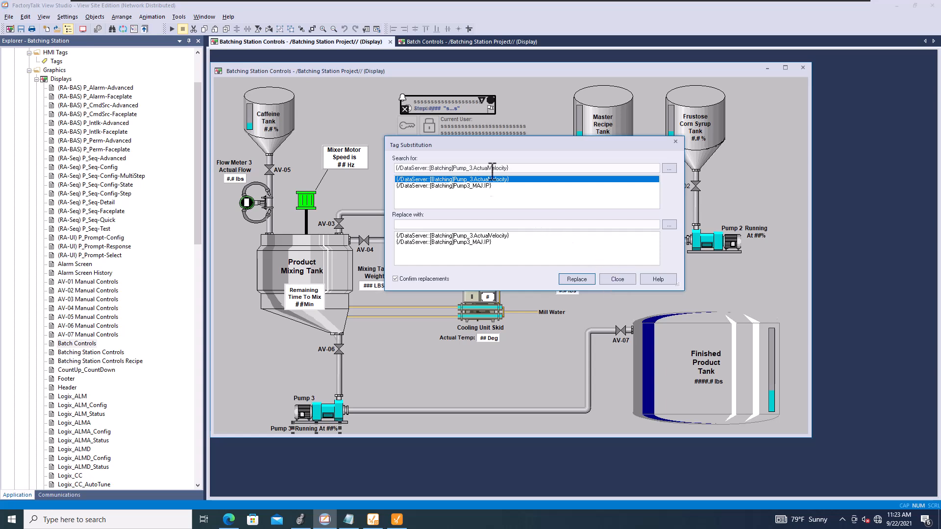
click(616, 280)
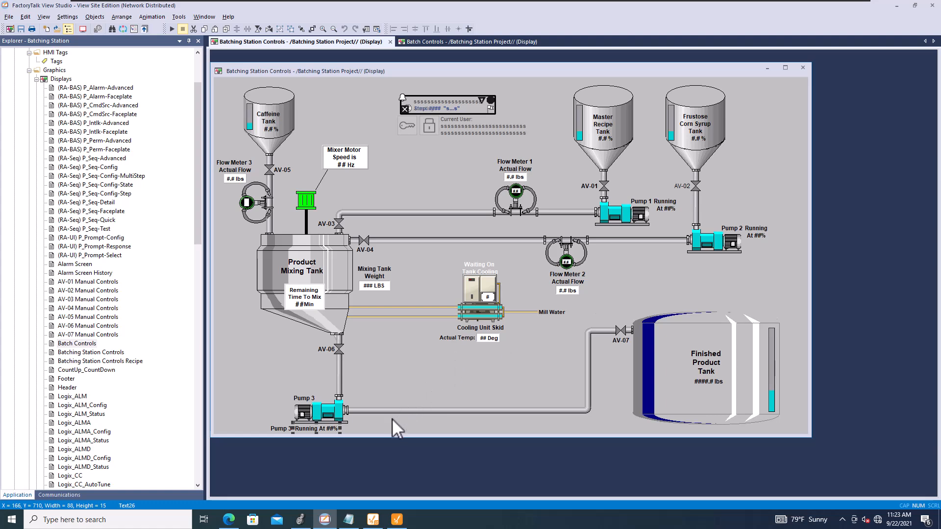
Switch to Ignition Designer and look through the Pump1_MAJ folder in the tag tree for a pump velocity tag.
click(397, 520)
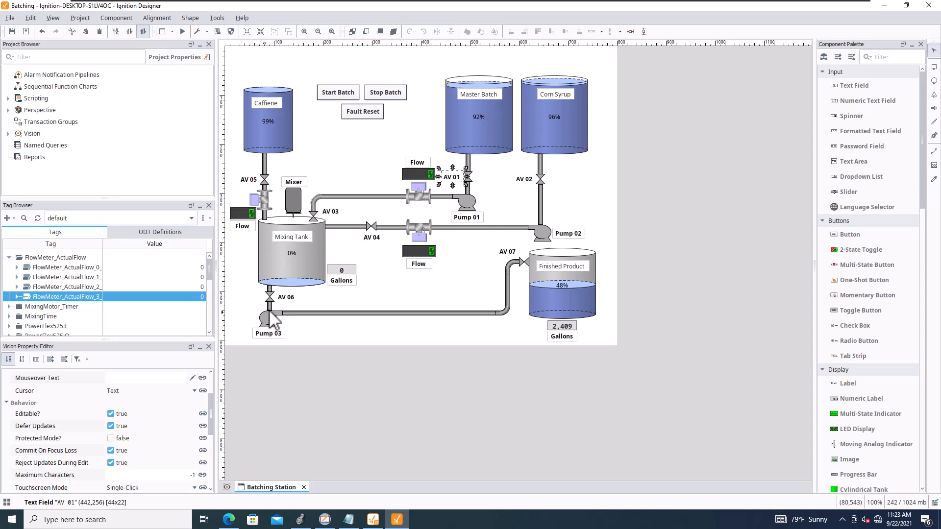
click(10, 258)
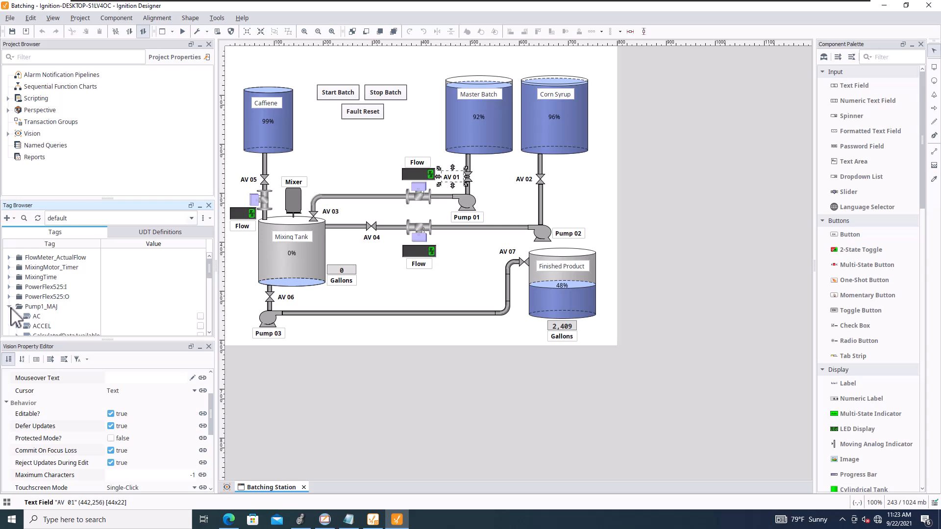
scroll(39, 310, down, 2)
scroll(42, 318, up, 2)
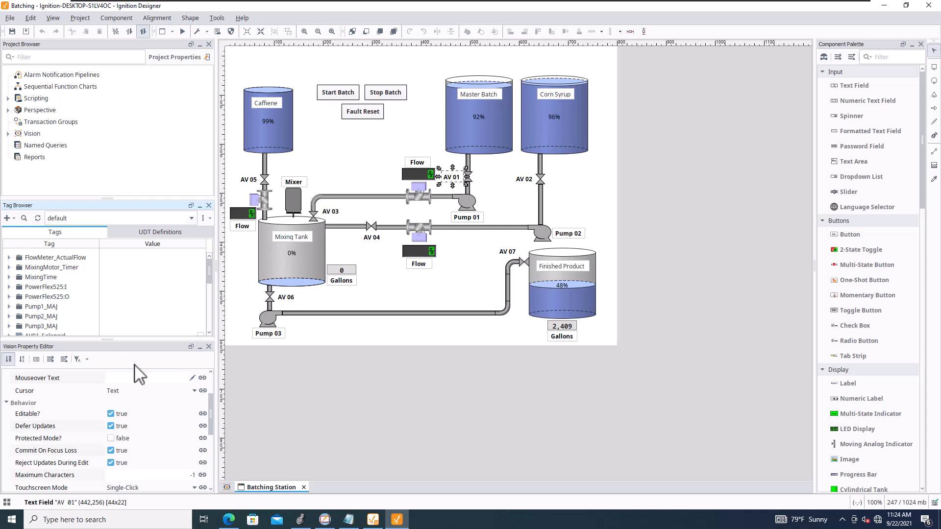
Return to FactoryTalk View Studio and recheck the tag names used by the Pump 3 running speed text.
click(324, 519)
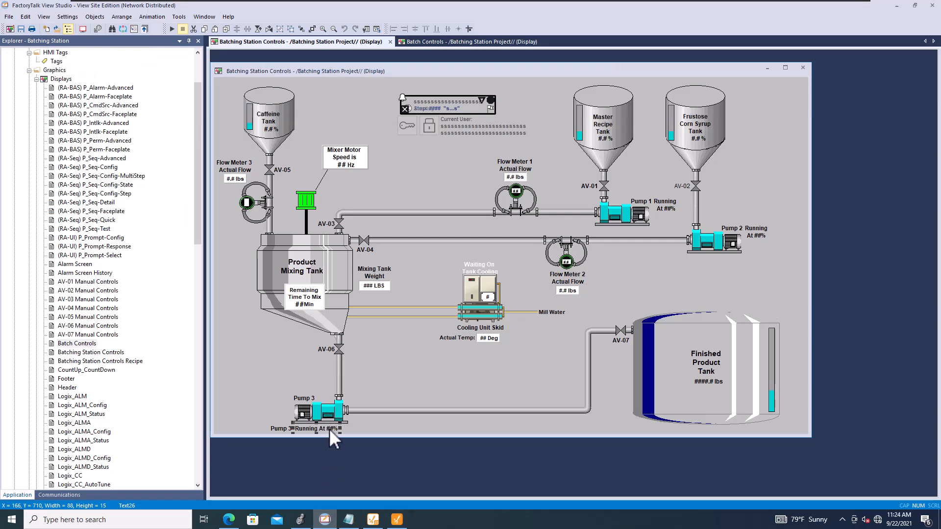
right_click(330, 428)
click(369, 237)
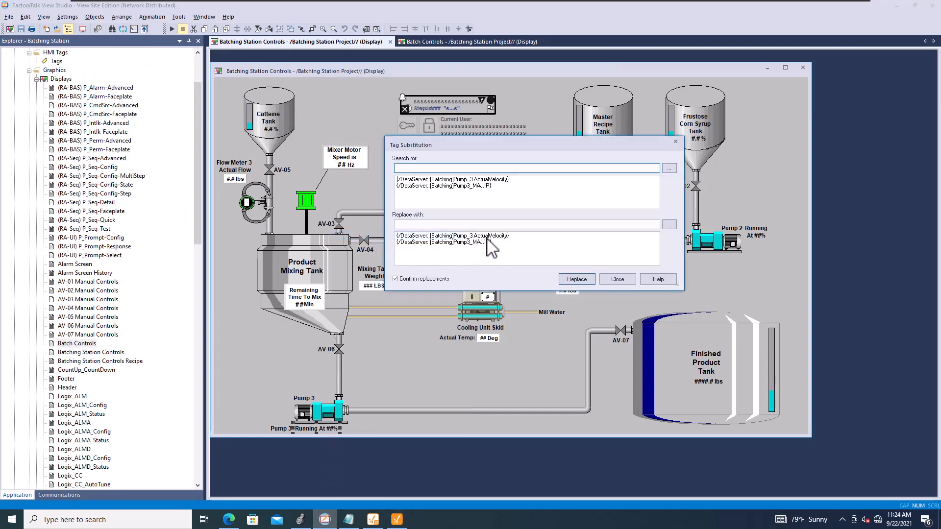
click(607, 277)
Switch to Ignition Designer, browse the connected devices and expand the Batching Project device down to the Controller:Global tags.
click(397, 520)
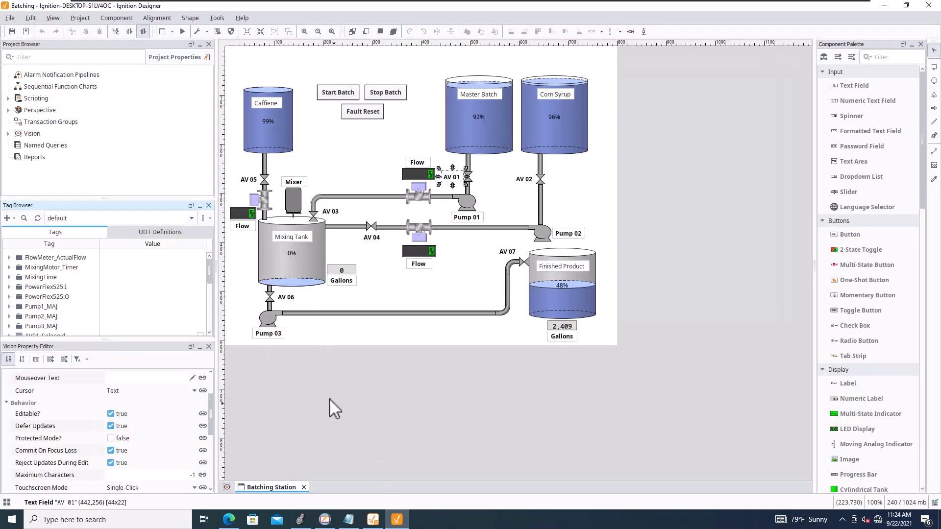
click(14, 218)
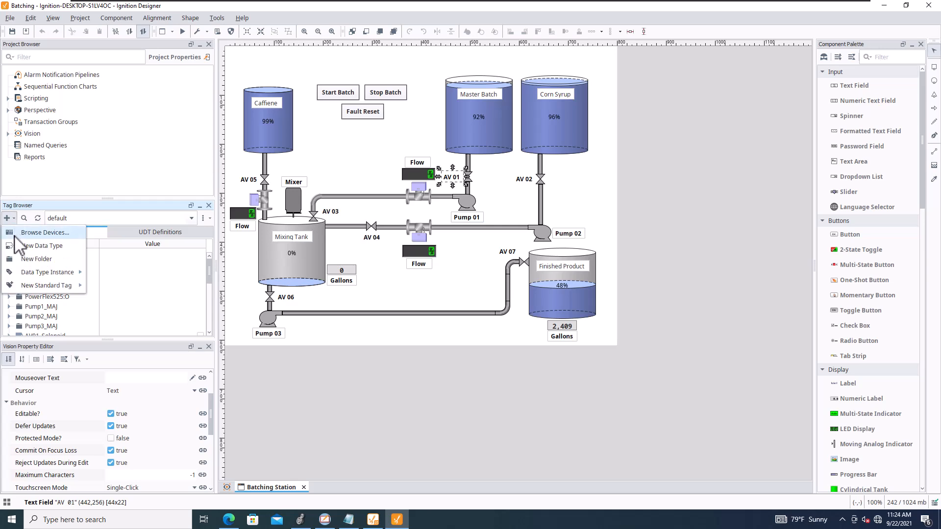
click(38, 232)
click(241, 182)
click(249, 190)
click(257, 199)
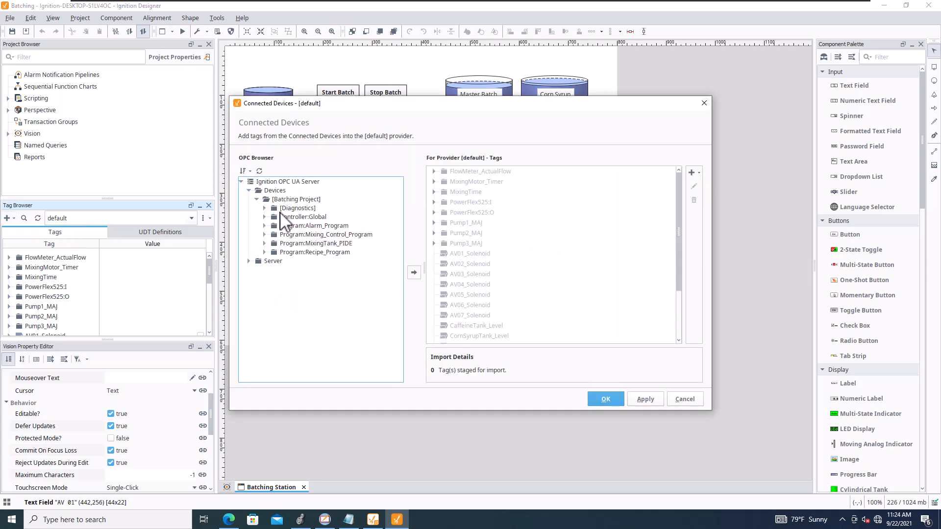
click(265, 216)
Stage the Pump_1, Pump_2 and Pump_3 folders for import into the default tag provider and expand Pump_1.
scroll(310, 260, down, 5)
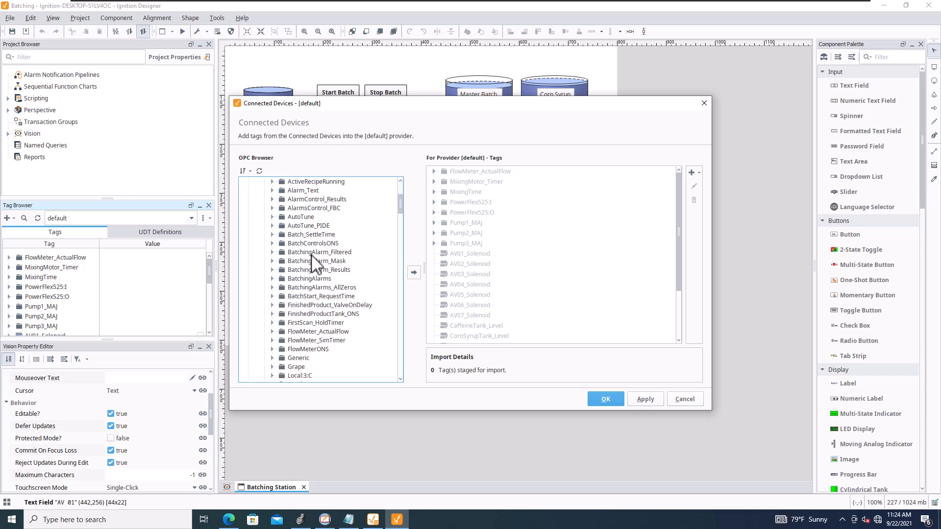
scroll(310, 259, down, 6)
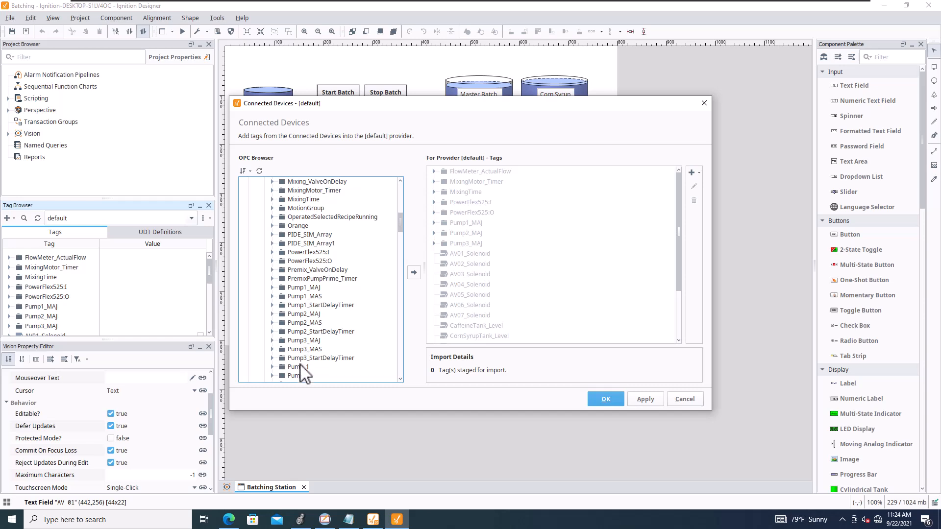
click(301, 367)
scroll(301, 374, down, 1)
click(413, 272)
click(309, 350)
click(414, 272)
click(316, 358)
click(413, 272)
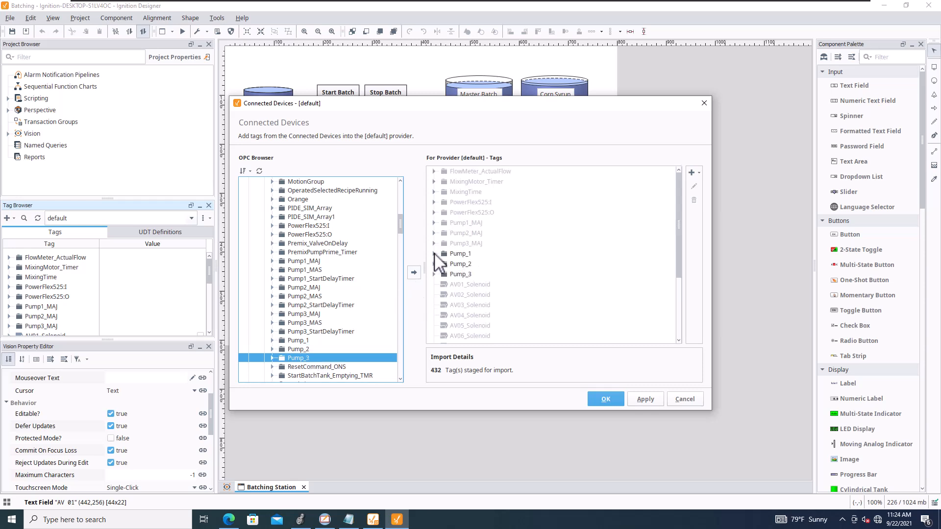
click(434, 253)
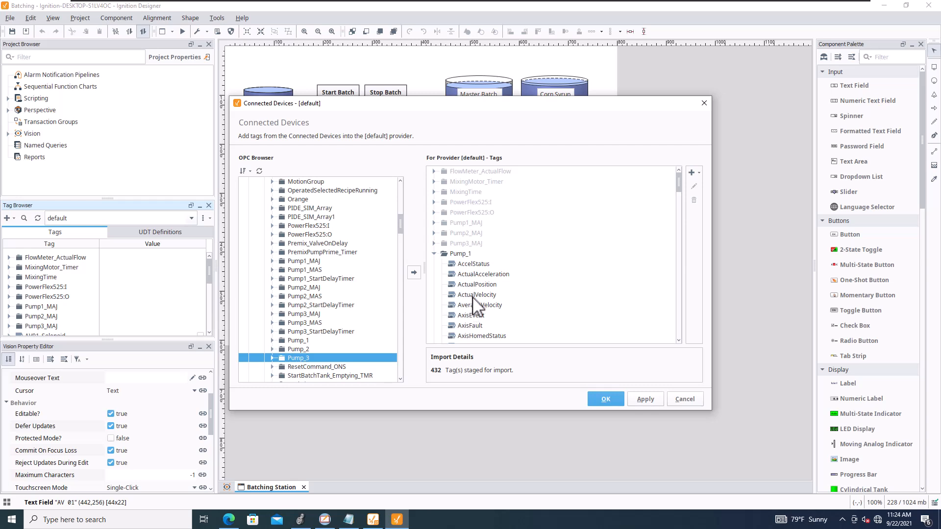
Import the staged Pump_1, Pump_2 and Pump_3 tags into the default tag provider.
click(434, 254)
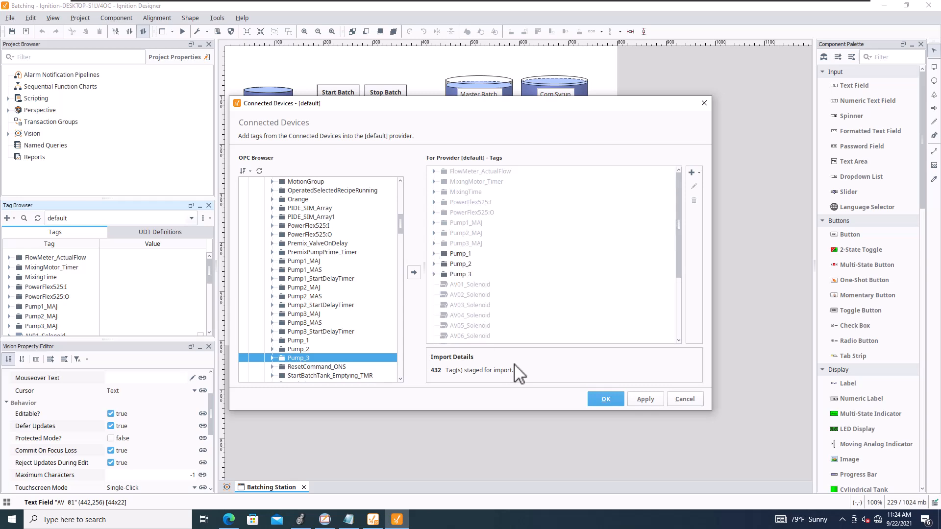
click(638, 398)
click(605, 399)
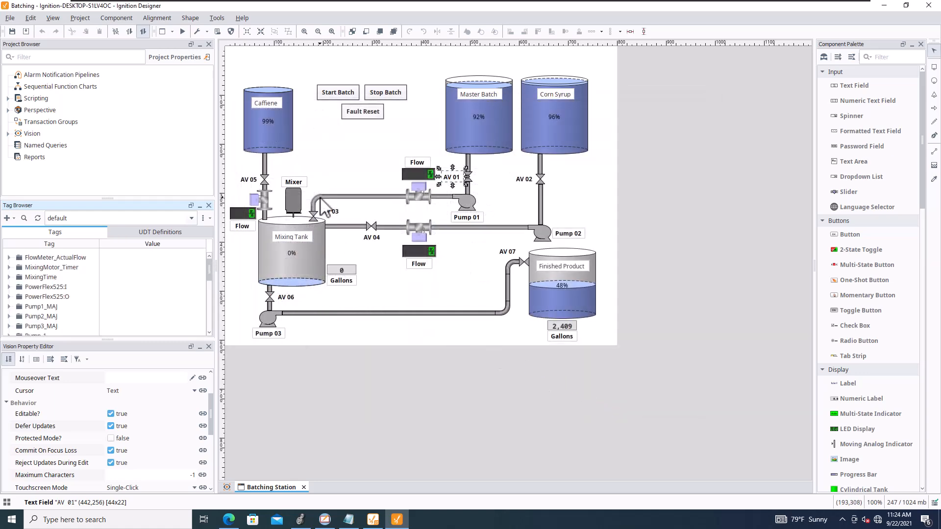
Place the ActualVelocity tag from the Pump_1 folder on the display as a Numeric Label near Pump 03.
scroll(86, 294, down, 2)
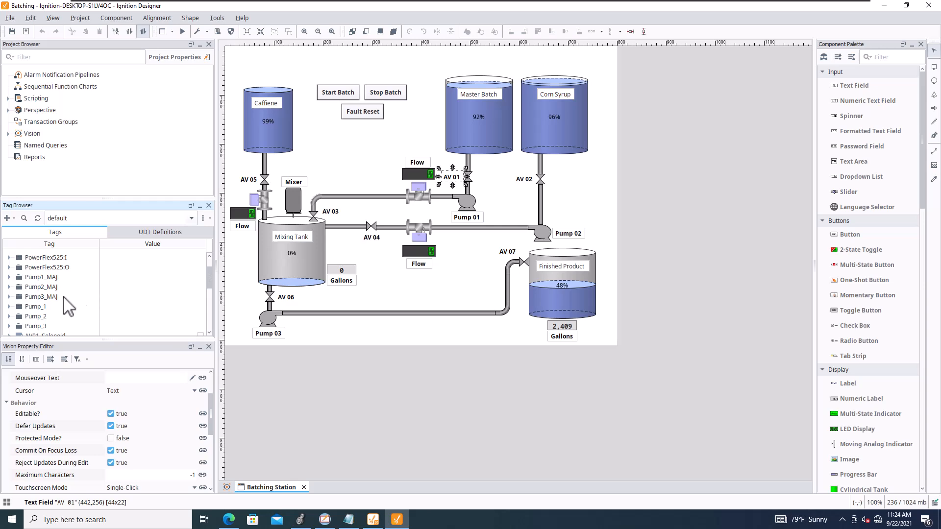
click(9, 307)
scroll(49, 314, down, 3)
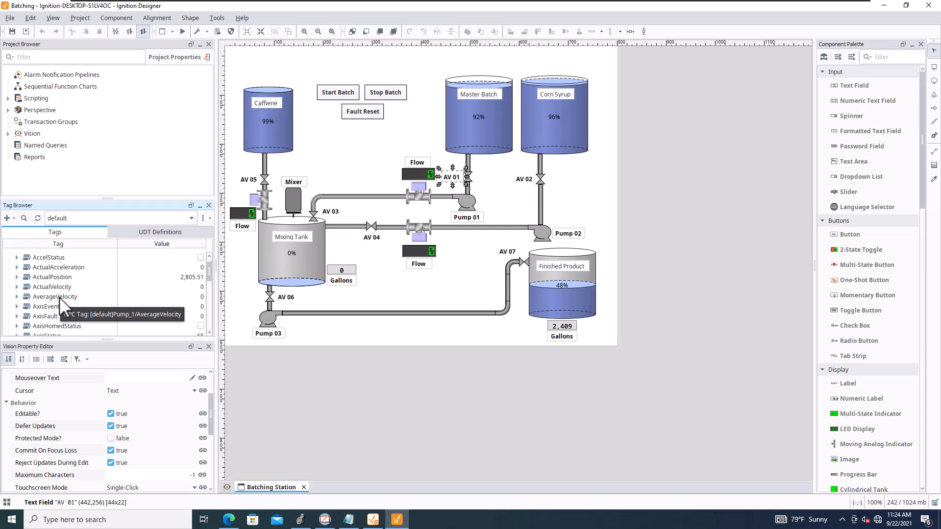
click(57, 286)
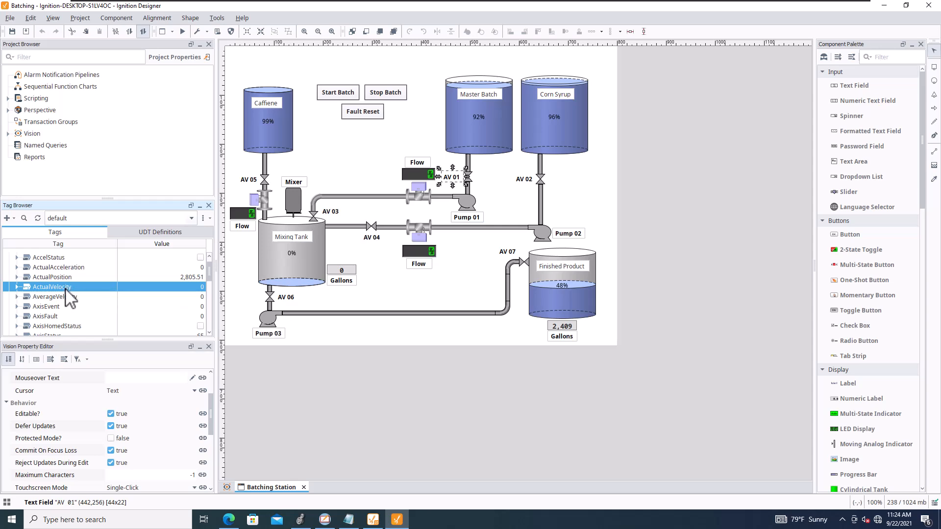
drag(67, 293, 305, 326)
mouse_move(323, 333)
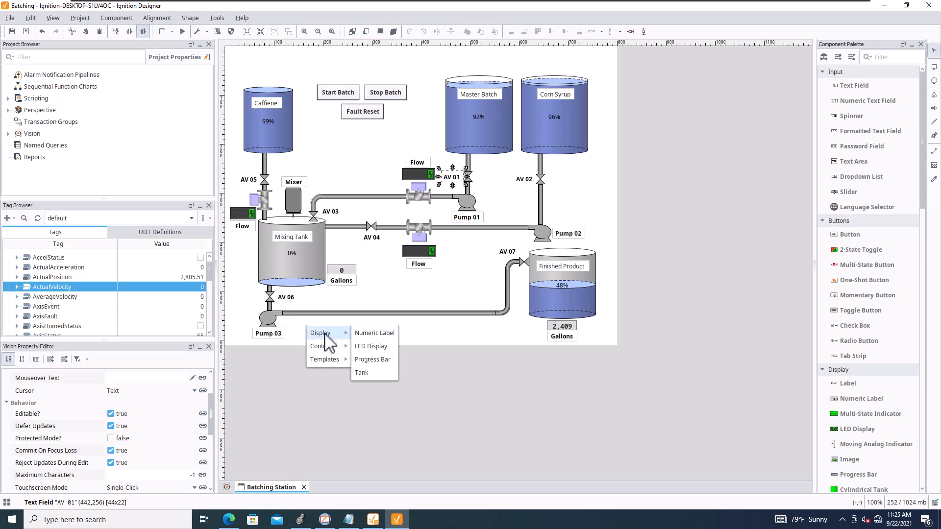
click(362, 334)
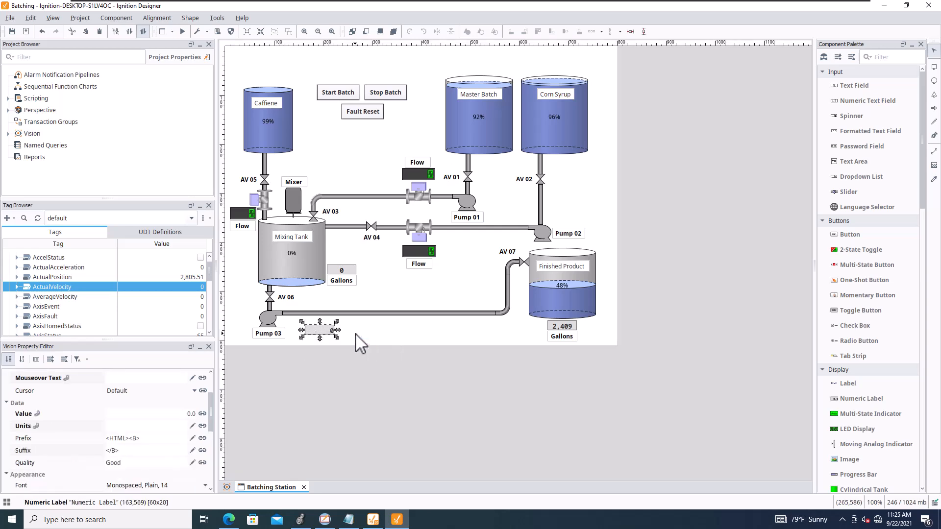
Narrow the new numeric label to about 35 x 20 pixels and position it directly beside the Pump 03 text.
drag(325, 330, 293, 333)
click(316, 334)
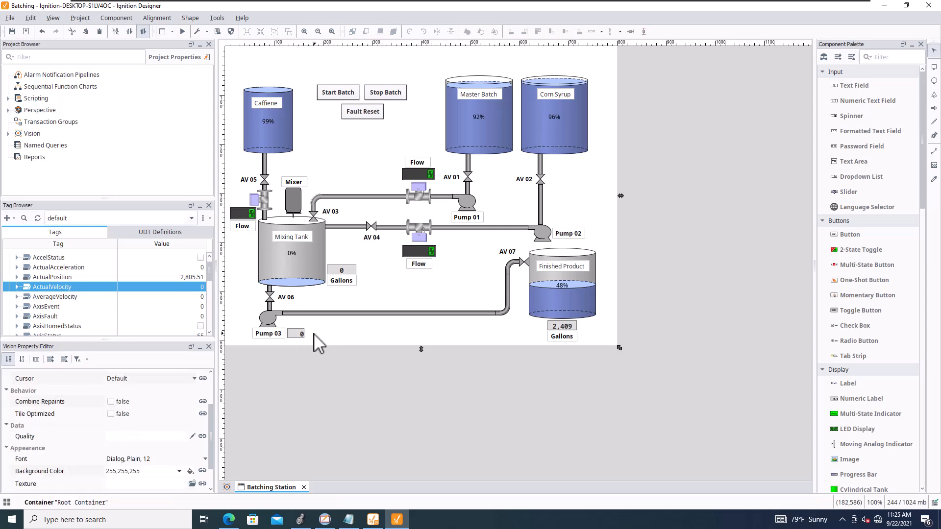
click(295, 334)
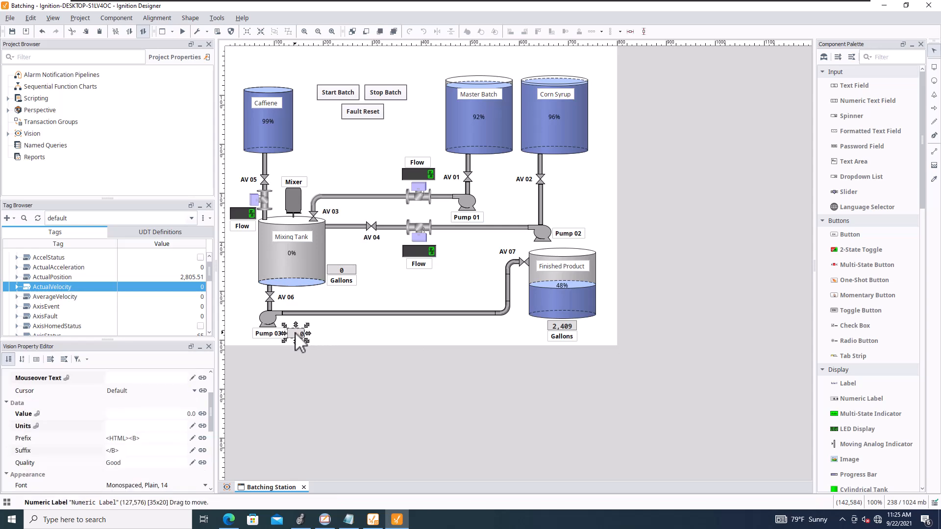
click(301, 334)
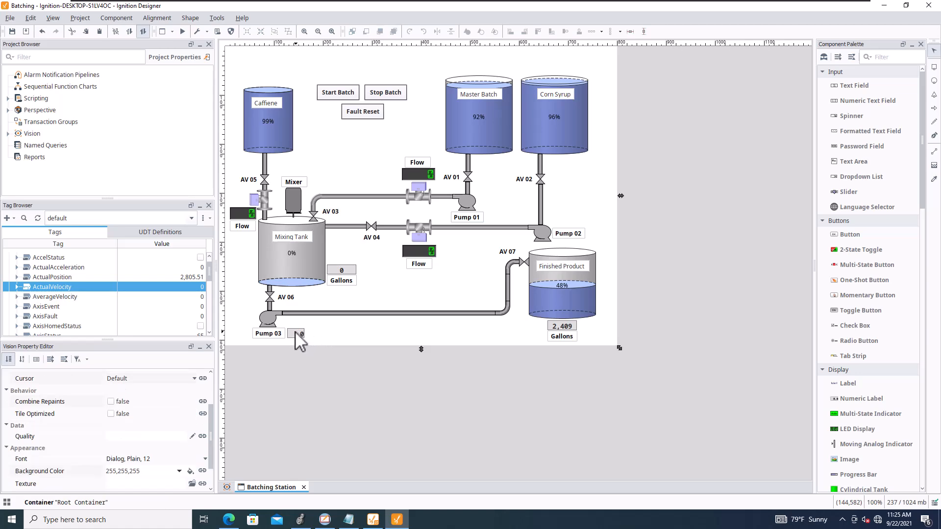
click(295, 333)
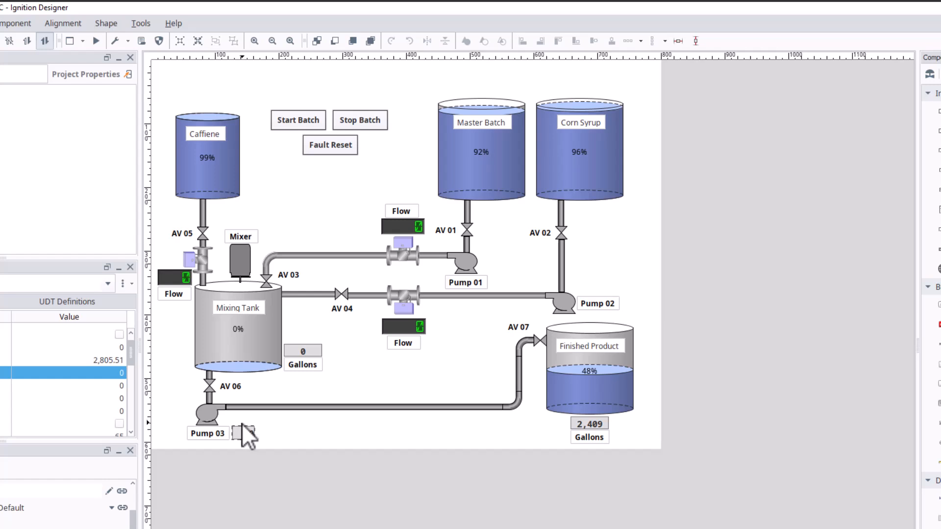
click(260, 433)
click(241, 437)
click(268, 434)
click(247, 437)
drag(243, 448, 245, 445)
click(276, 433)
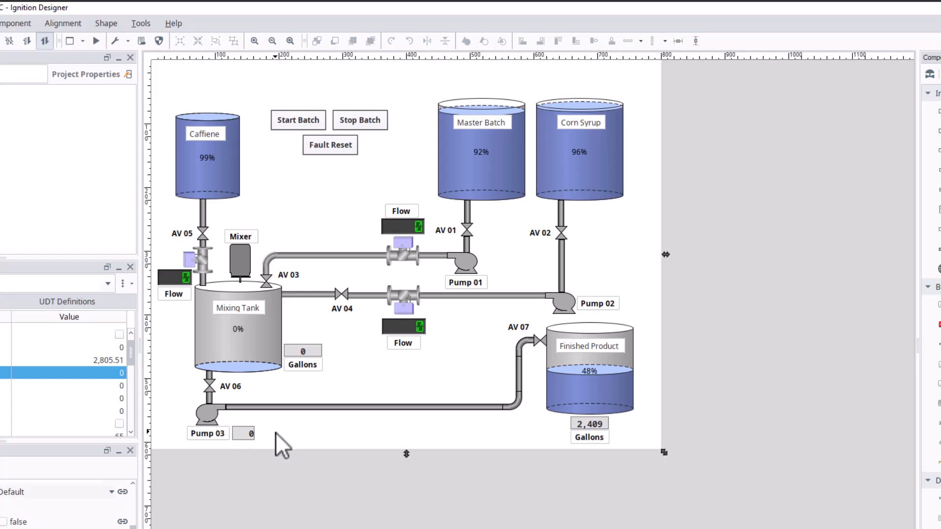
Center the value horizontally inside the numeric label next to Pump 03.
click(249, 434)
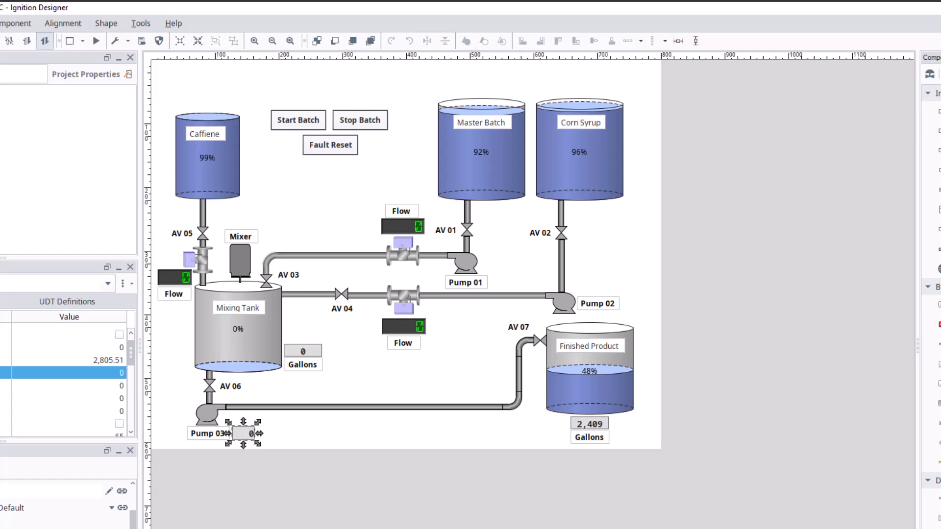
scroll(59, 505, up, 2)
scroll(59, 505, down, 5)
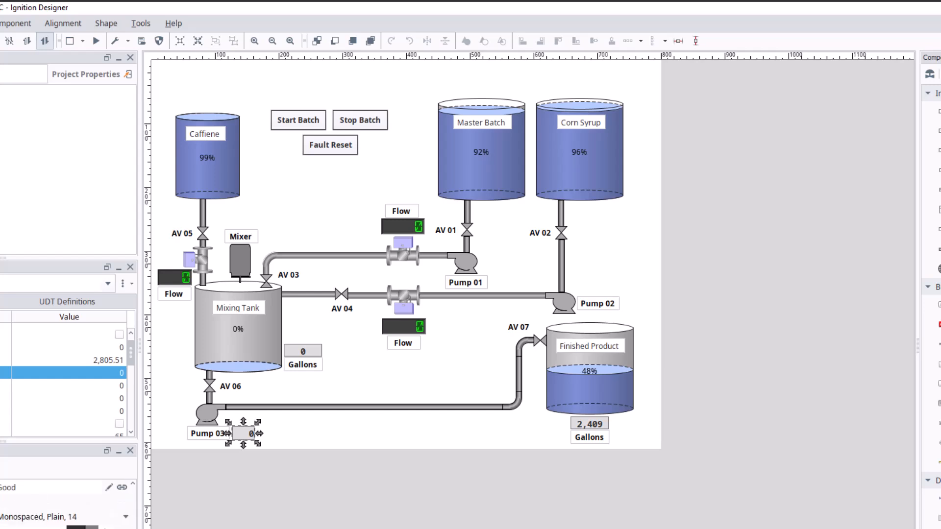
scroll(59, 505, down, 3)
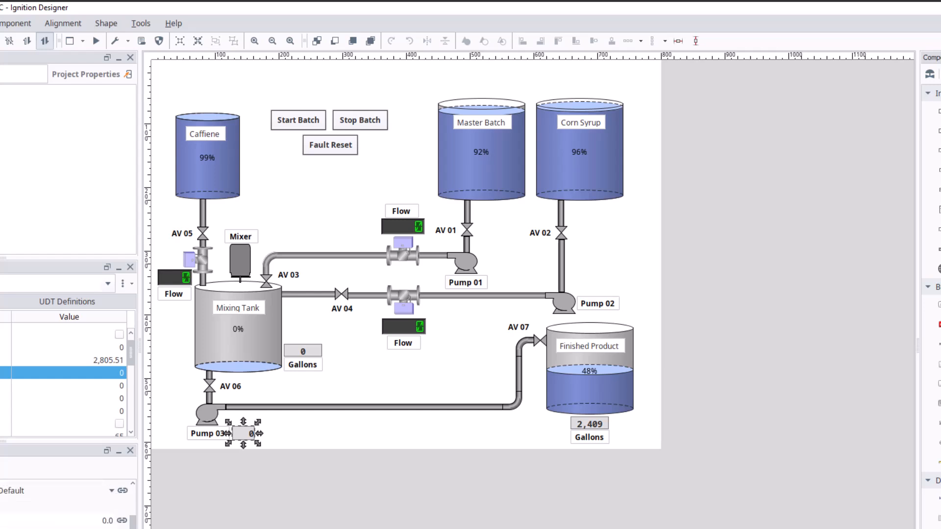
scroll(58, 504, down, 3)
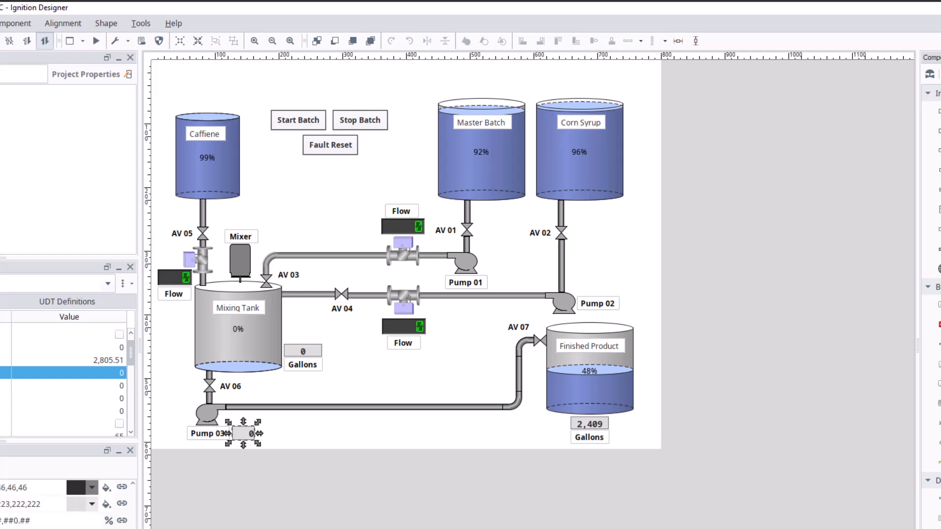
scroll(68, 504, down, 3)
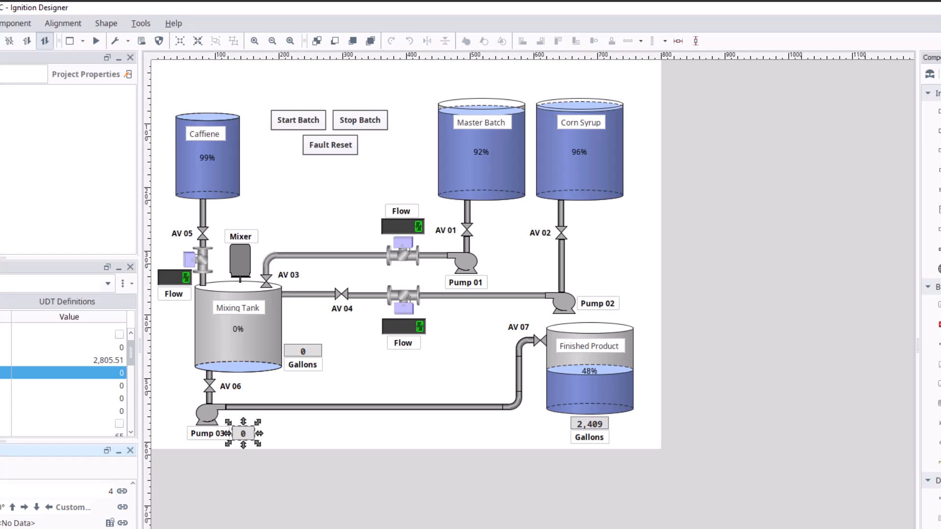
click(294, 423)
Duplicate the Pump 03 numeric label and place the copy beside the Pump 01 symbol.
click(251, 436)
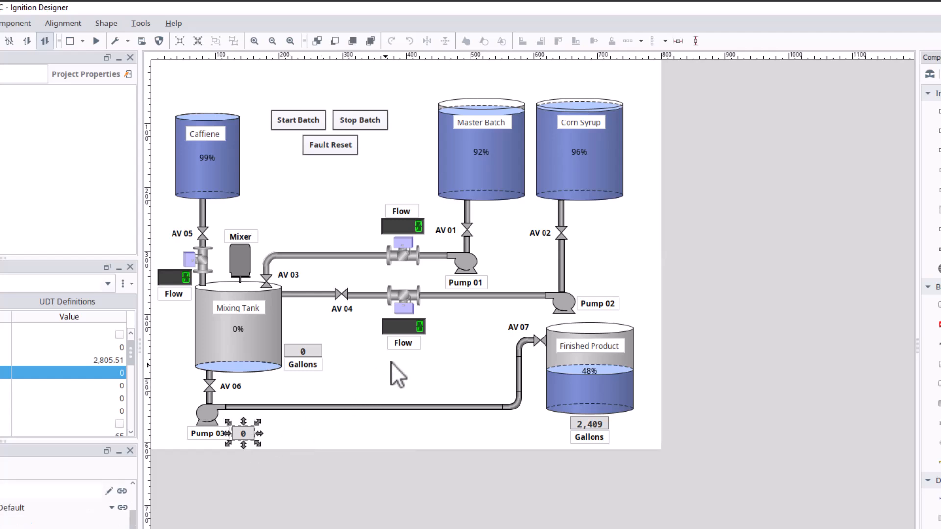
key(ctrl+v)
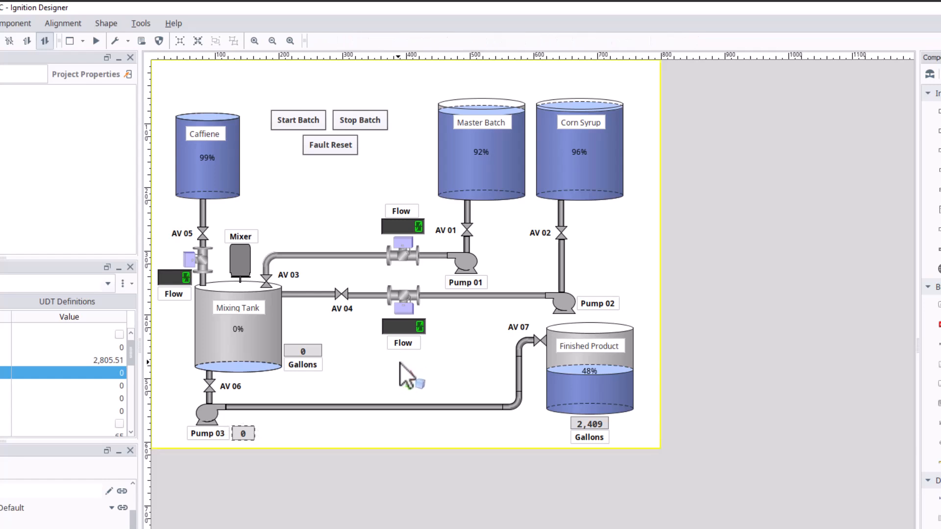
click(491, 266)
drag(499, 271, 495, 263)
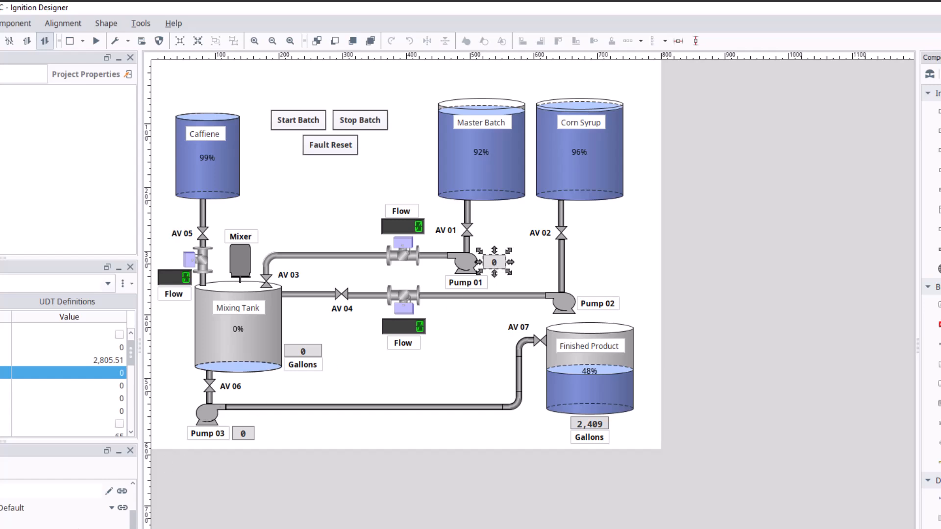
Check the Value tag binding of the numeric label beside Pump 01 and leave the binding as it is.
scroll(69, 500, down, 2)
scroll(69, 505, down, 5)
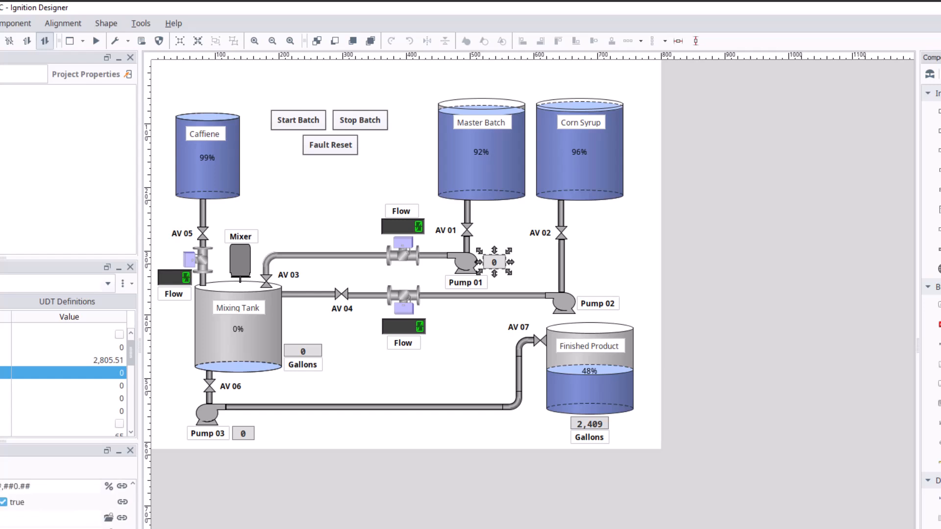
scroll(69, 505, down, 1)
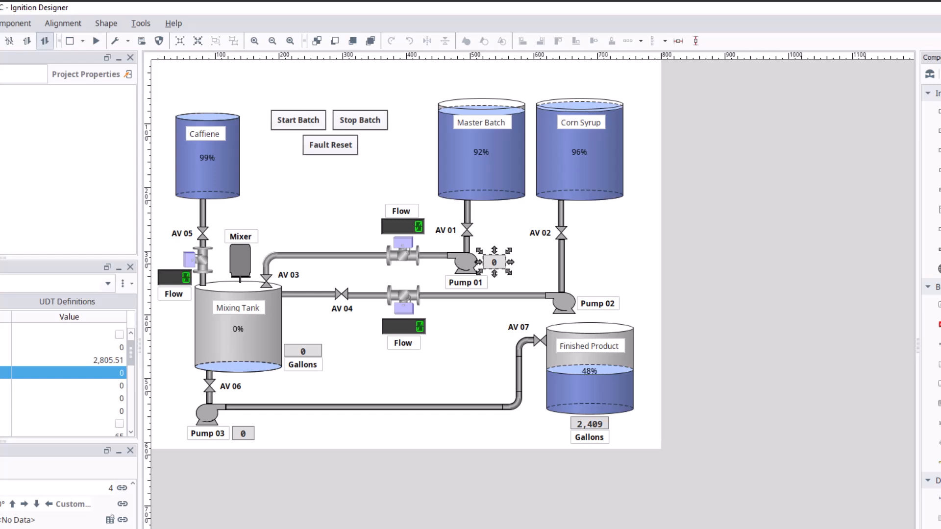
scroll(69, 505, up, 6)
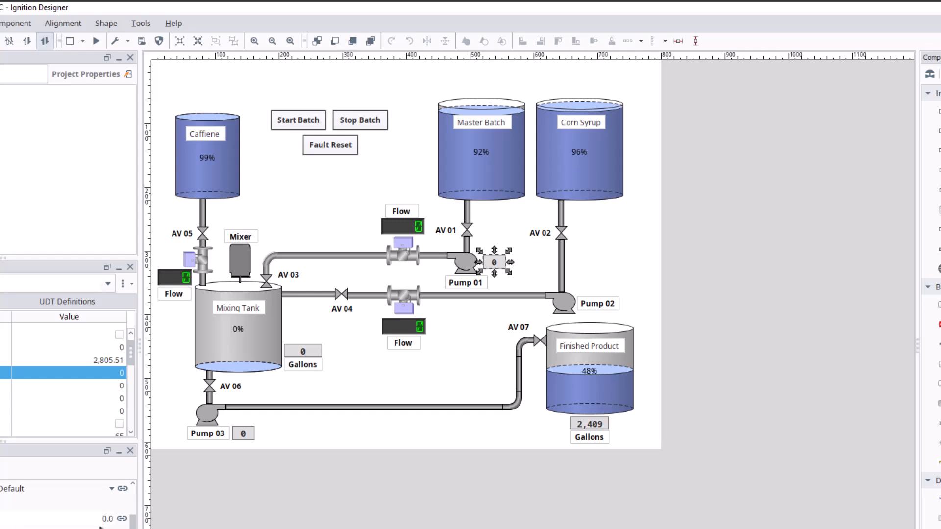
click(122, 518)
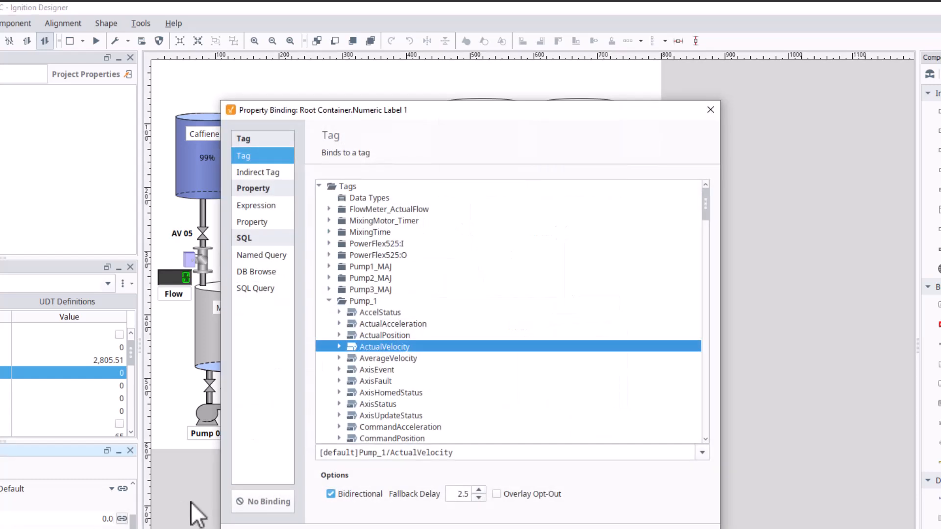
click(331, 301)
click(330, 312)
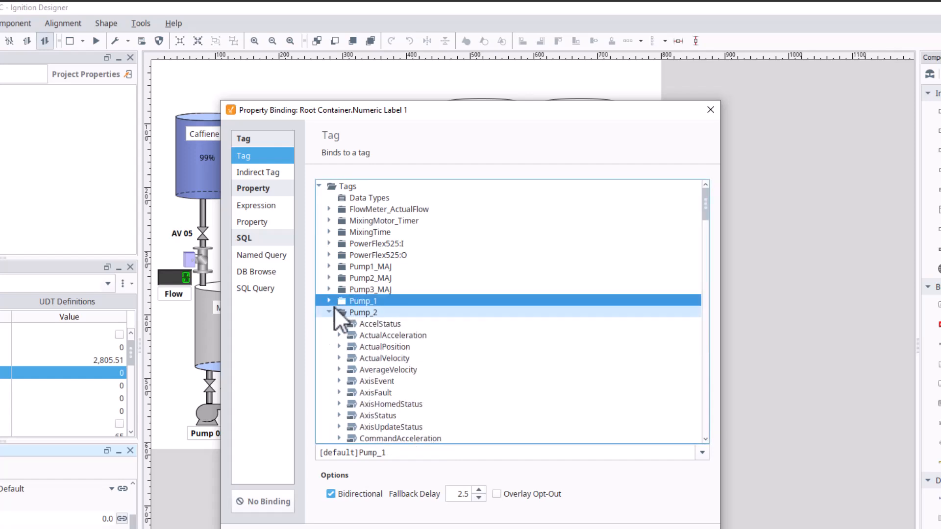
click(330, 311)
click(329, 302)
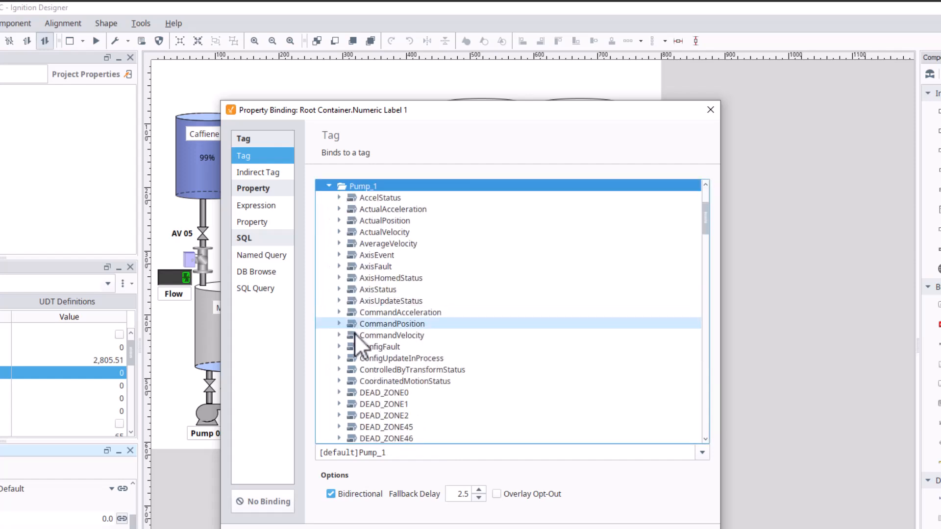
click(689, 528)
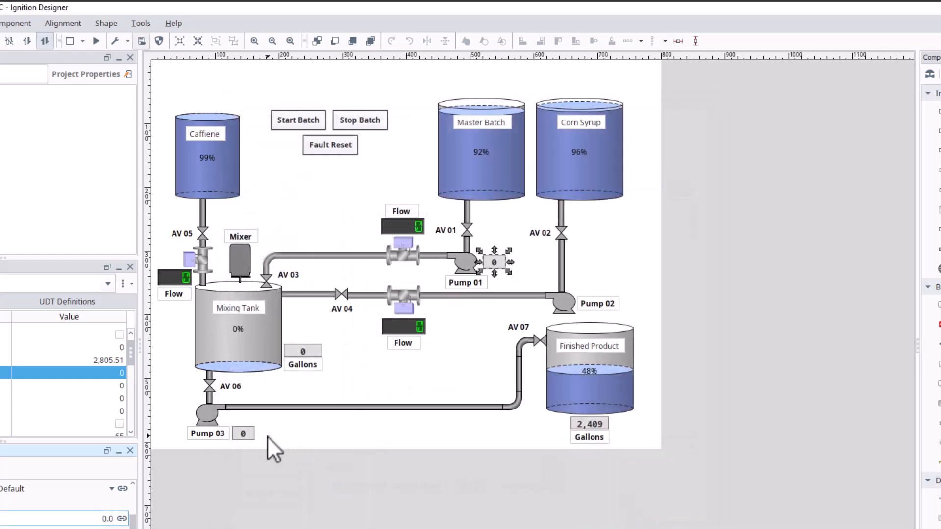
Bind the Value of the numeric label beside Pump 03 to the Pump_3 ActualVelocity tag.
click(245, 435)
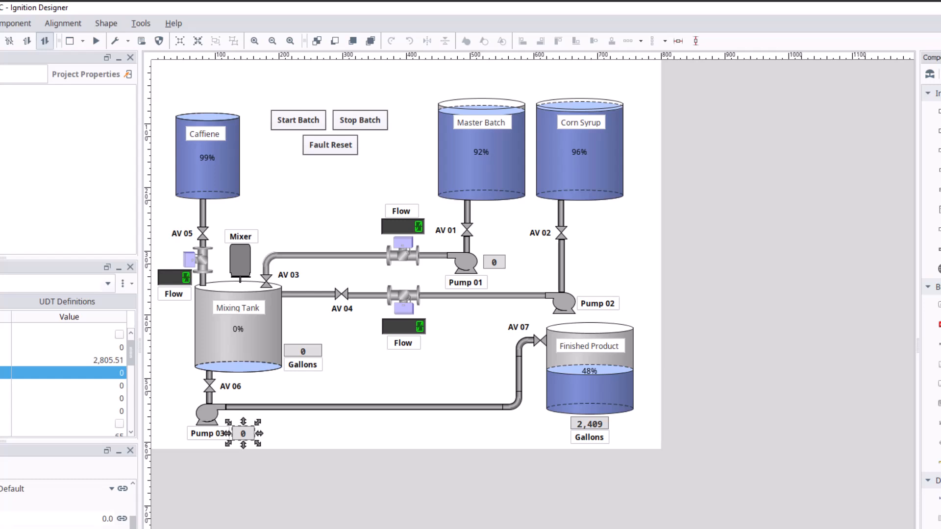
scroll(64, 505, down, 4)
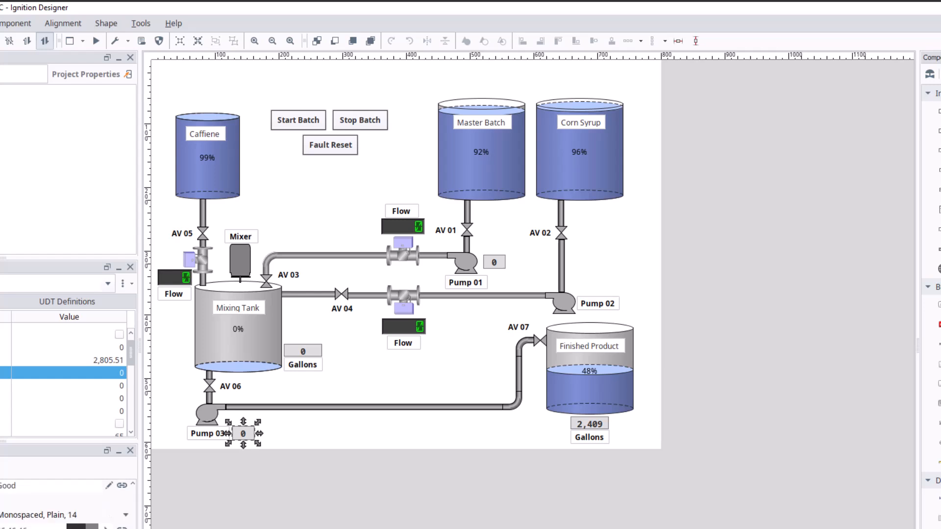
scroll(63, 505, down, 4)
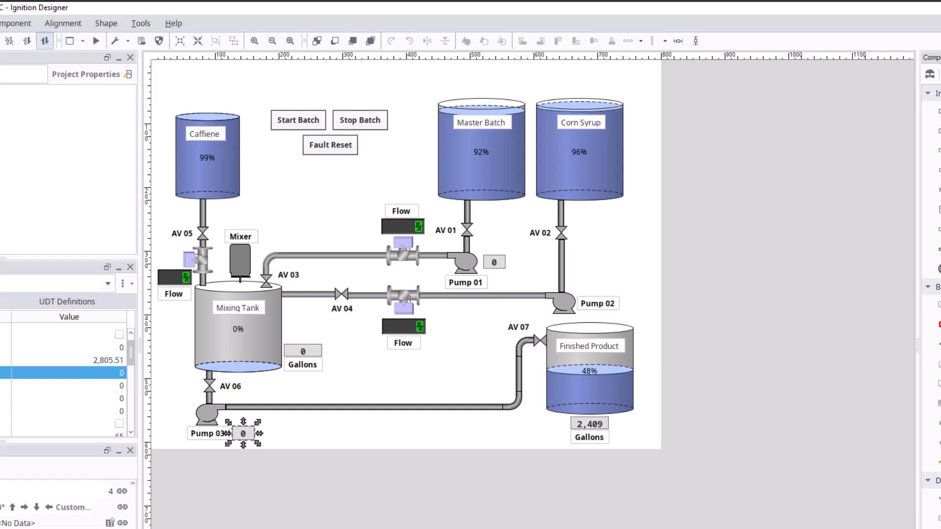
scroll(64, 505, up, 8)
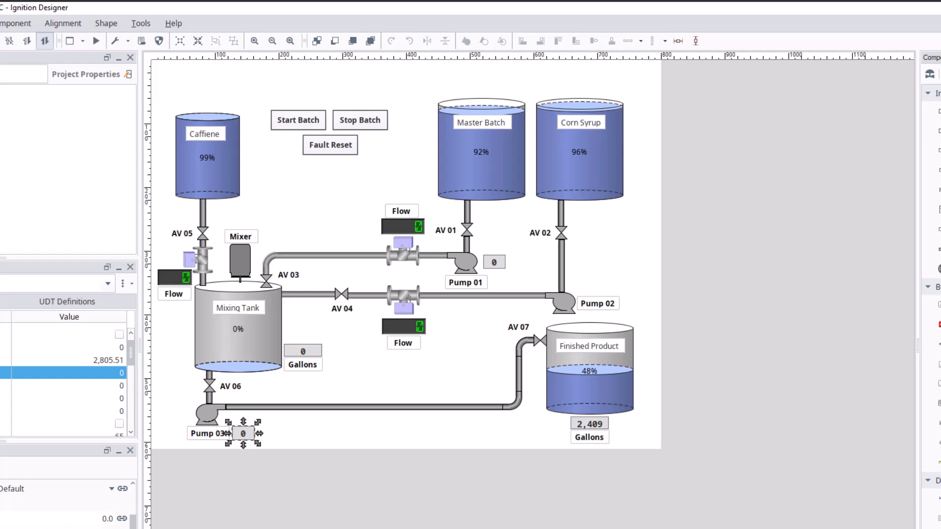
click(122, 518)
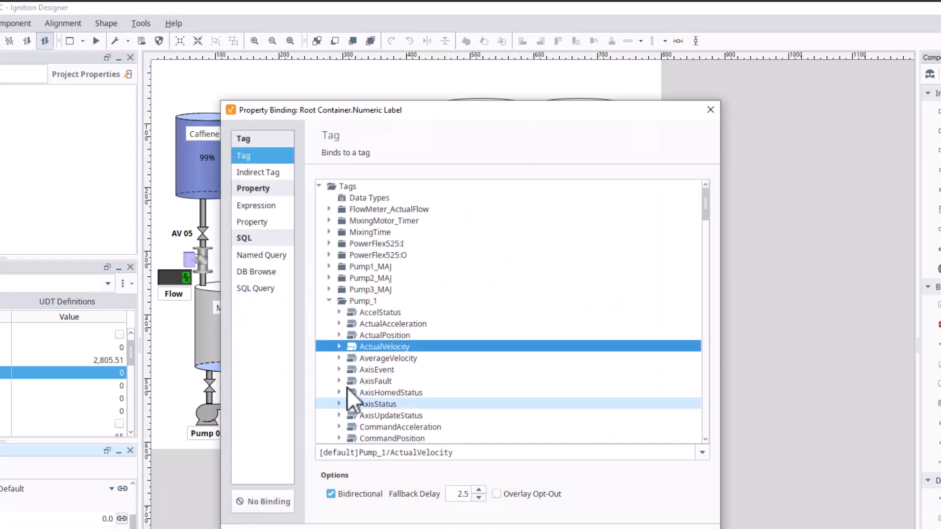
click(329, 301)
click(330, 324)
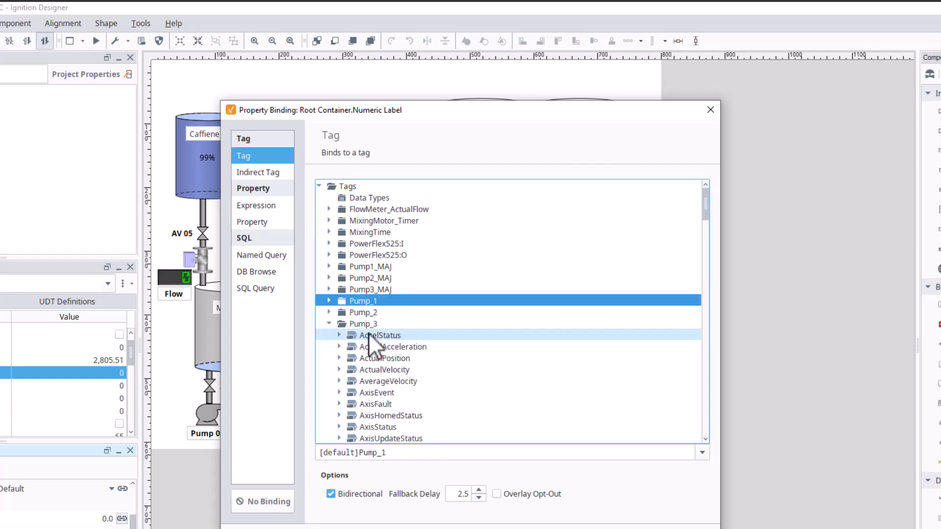
click(376, 370)
click(450, 528)
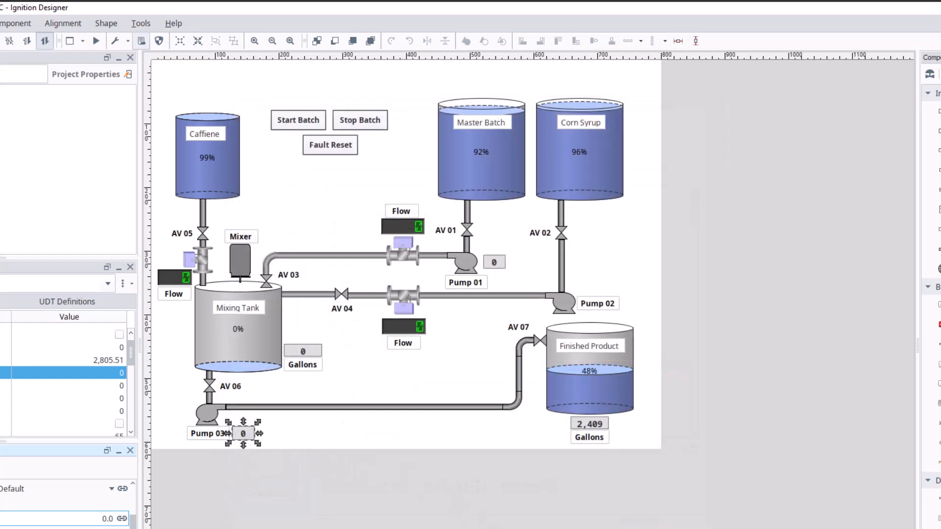
Rebind the engineering-unit property of the numeric label beside Pump 03 to the Pump_3 ActualVelocity.EngUnit tag property.
click(122, 528)
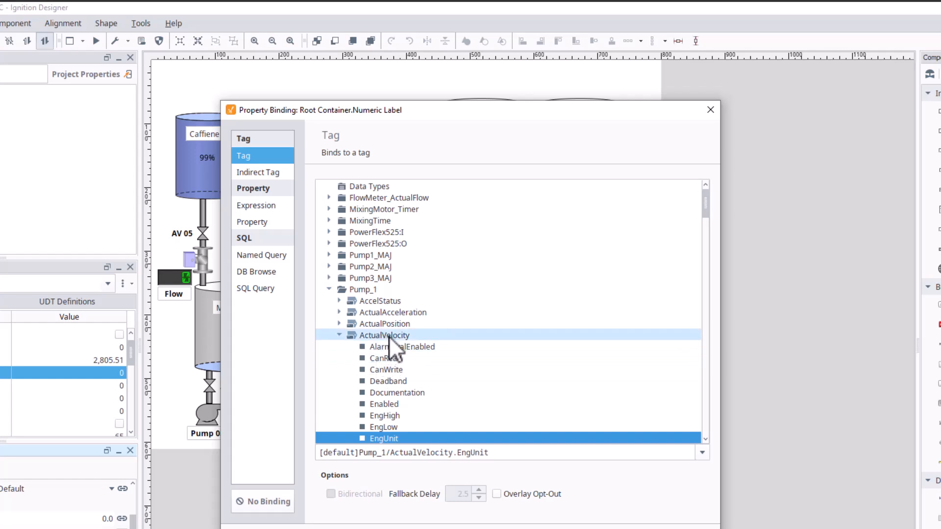
click(687, 528)
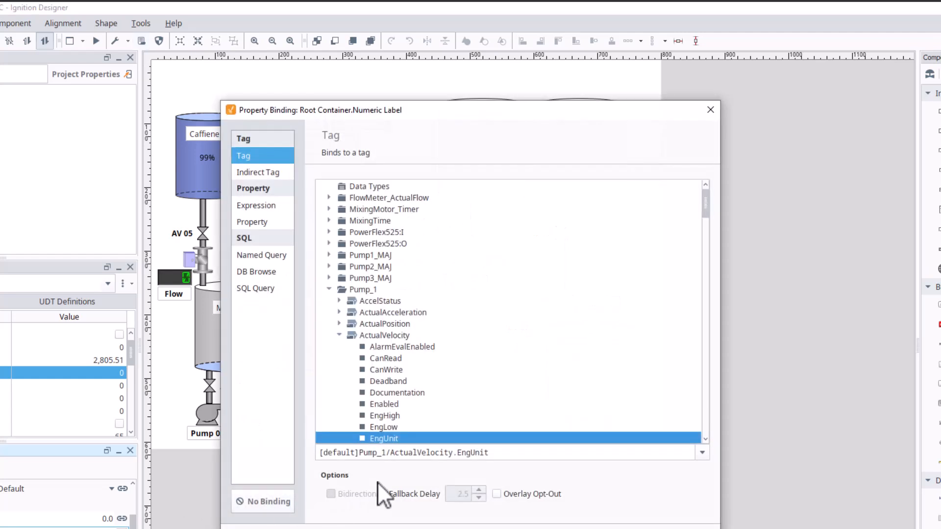
click(330, 290)
click(329, 312)
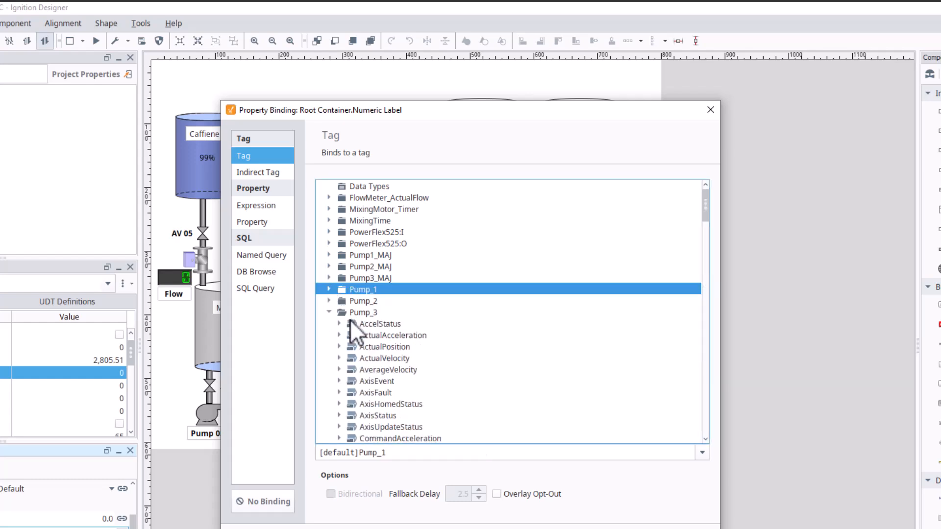
click(339, 358)
scroll(382, 411, down, 1)
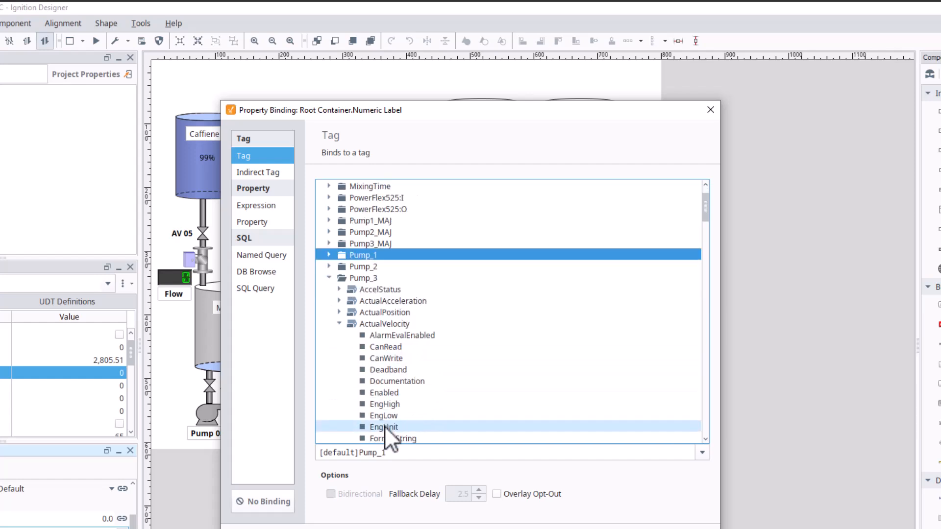
scroll(384, 425, down, 1)
click(379, 394)
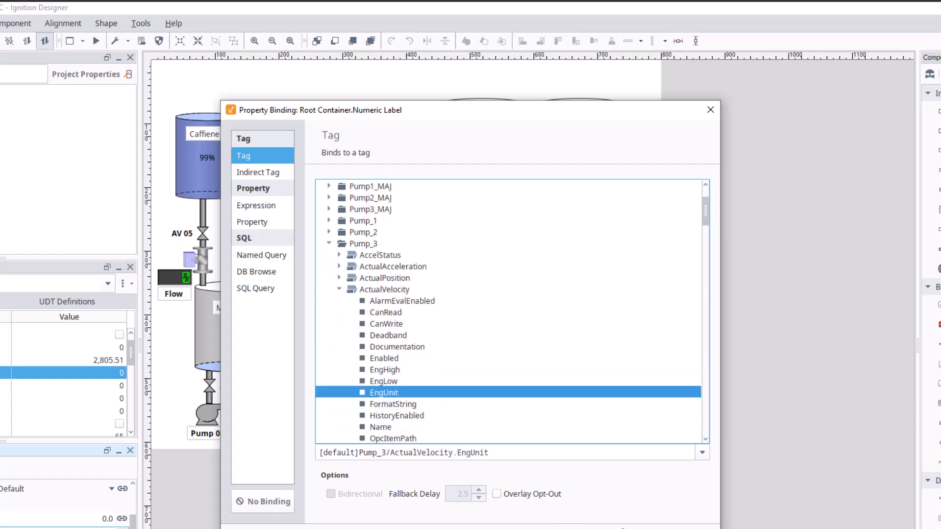
click(655, 528)
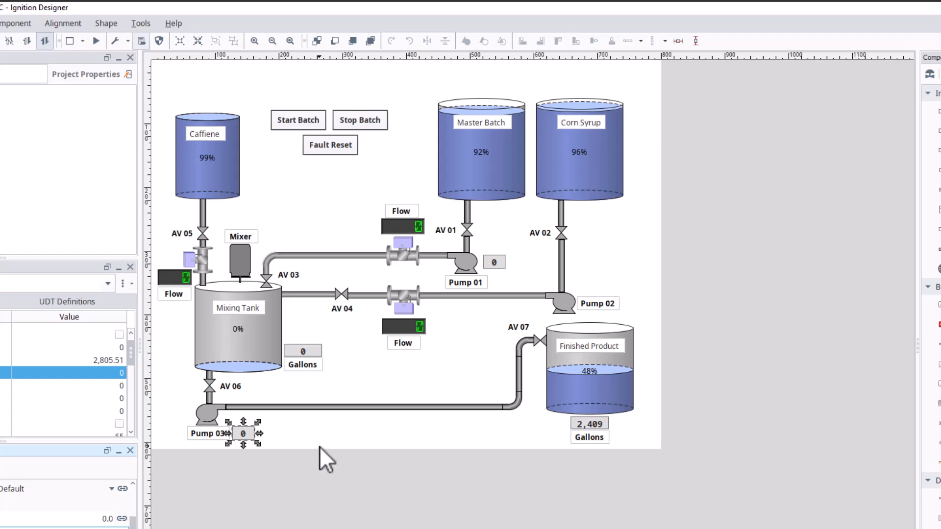
Move the Pump 01 numeric label beside the Pump 01 text and place a copy beside the Pump 02 text.
click(330, 437)
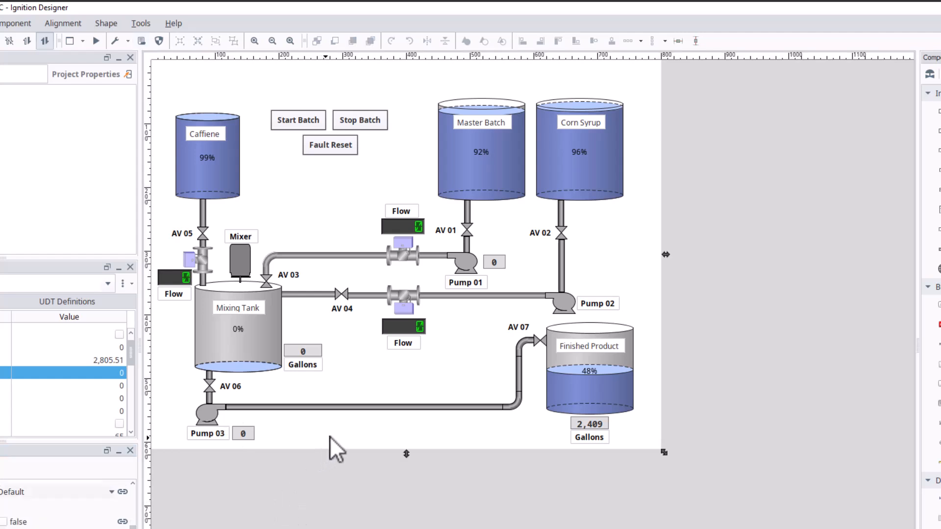
click(494, 263)
drag(495, 263, 502, 284)
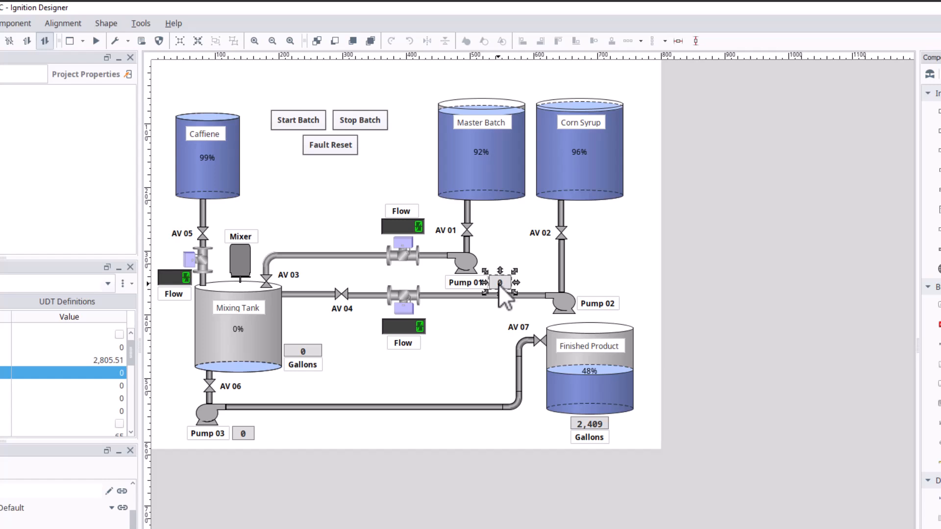
drag(499, 283, 624, 302)
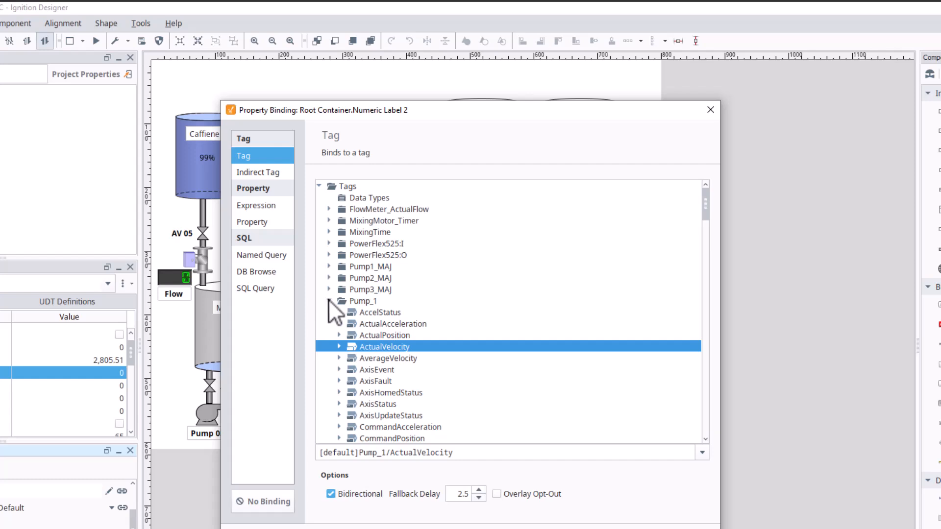
Bind the Value of the numeric label beside Pump 02 to the Pump_2 ActualVelocity tag.
click(328, 300)
click(329, 313)
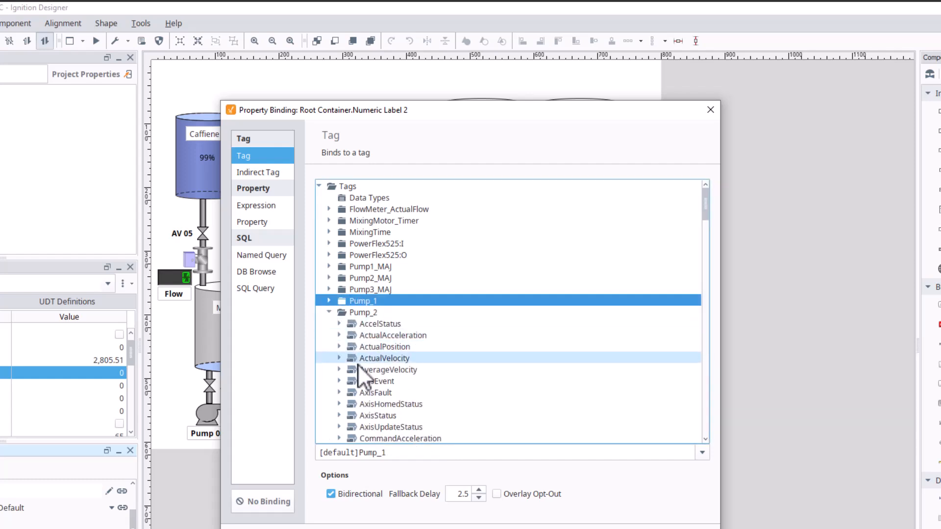
click(382, 359)
click(633, 528)
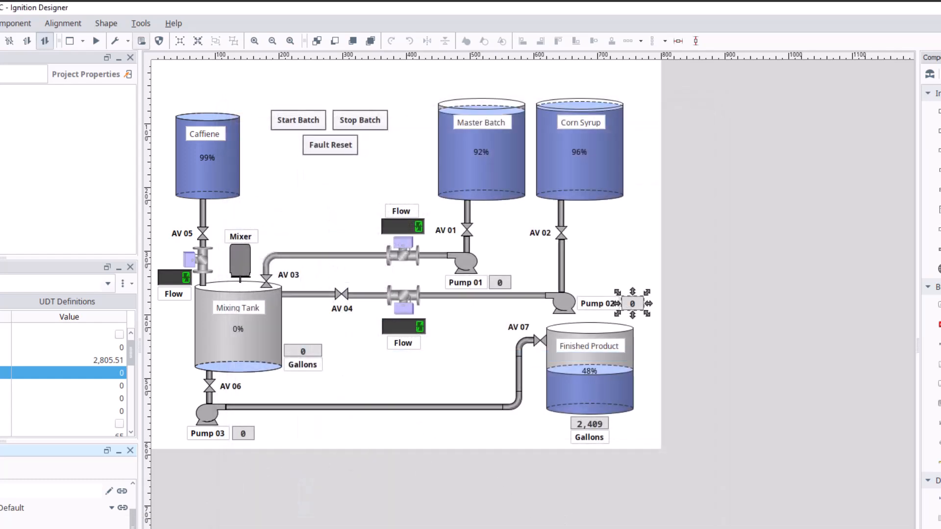
Rebind the engineering-unit property of the Pump 02 numeric label to the Pump_2 ActualVelocity.EngUnit tag property.
click(122, 528)
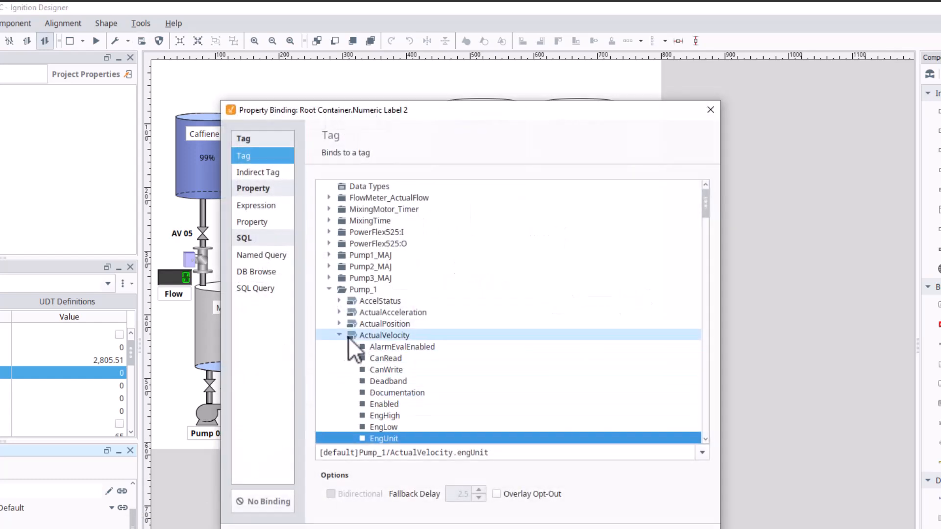
click(329, 289)
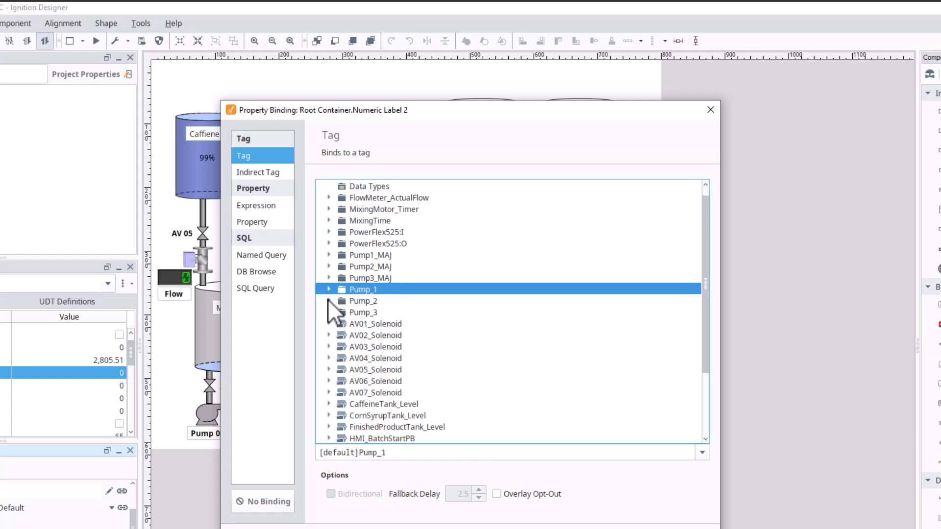
click(328, 300)
click(339, 346)
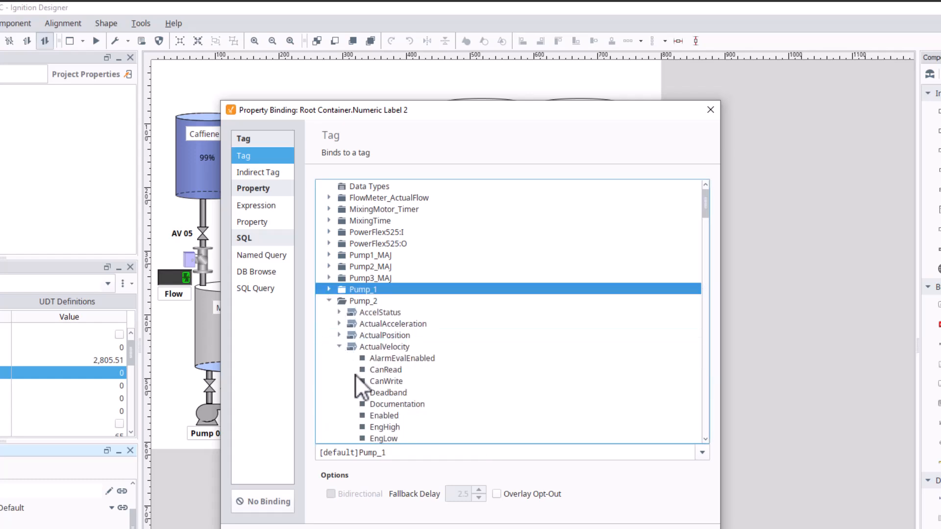
scroll(358, 387, down, 1)
click(380, 415)
click(630, 528)
Preview the batching display at runtime and return to design mode.
click(475, 336)
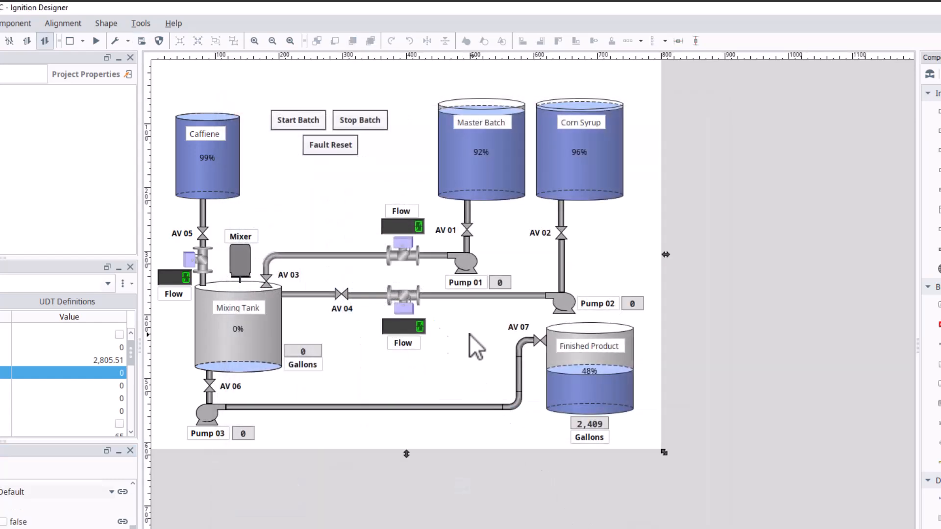
click(96, 42)
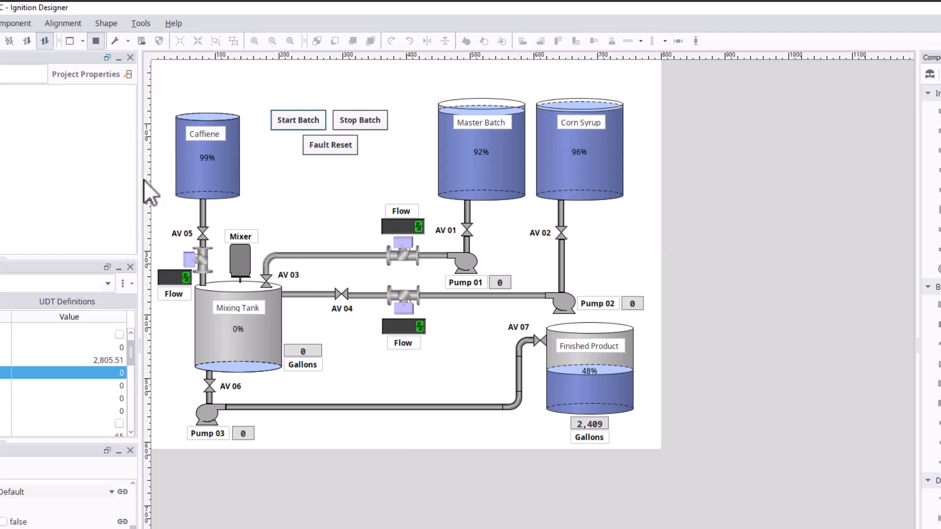
click(96, 42)
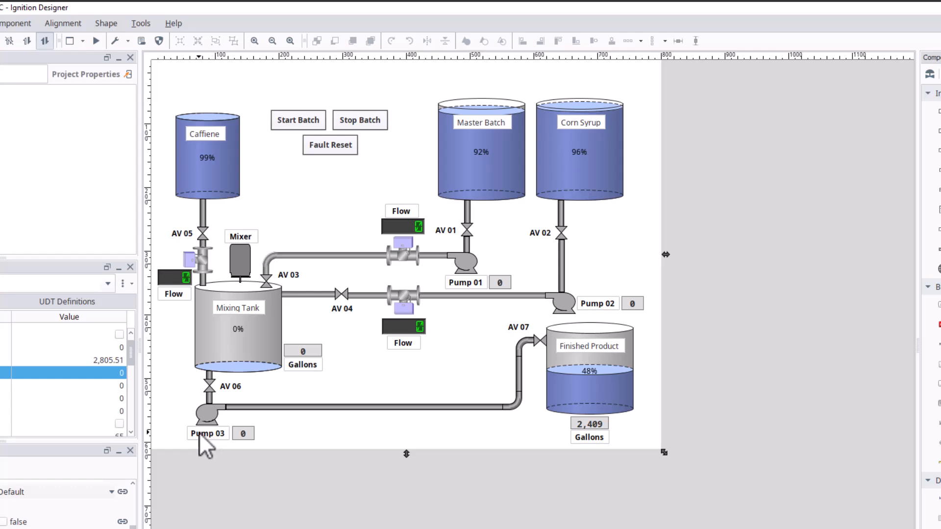
Add a text field about 37 by 22 pixels directly beside the Pump 01 numeric label.
drag(934, 111, 524, 280)
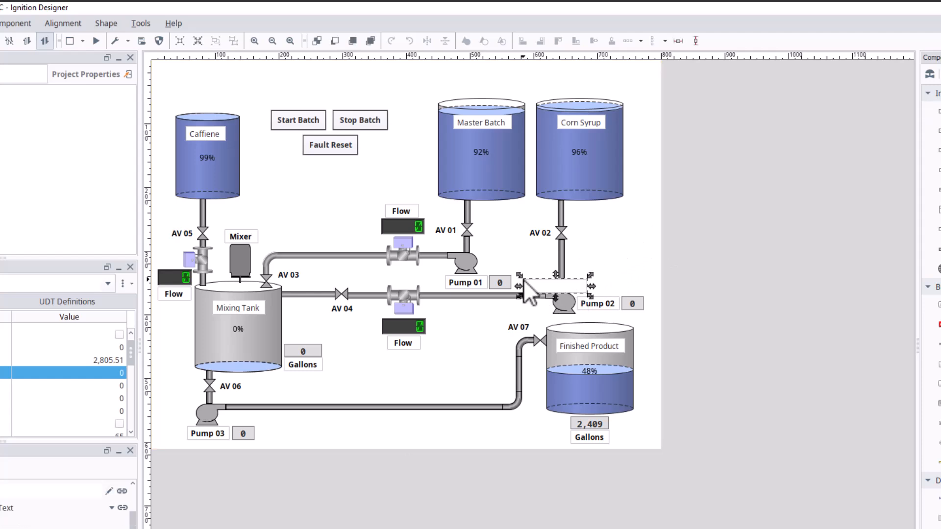
drag(592, 288, 552, 289)
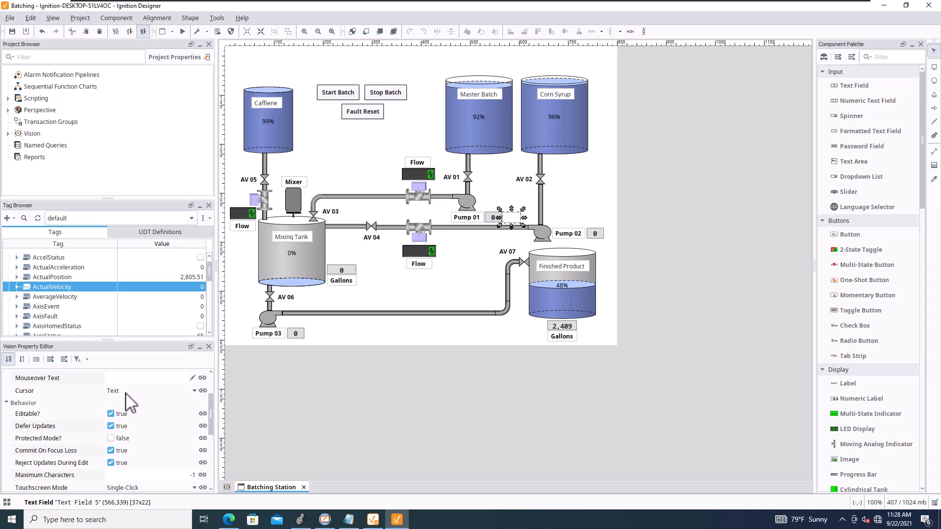
Set the foreground color of the text field beside the Pump 01 readout to white (255,255,255).
scroll(133, 419, down, 2)
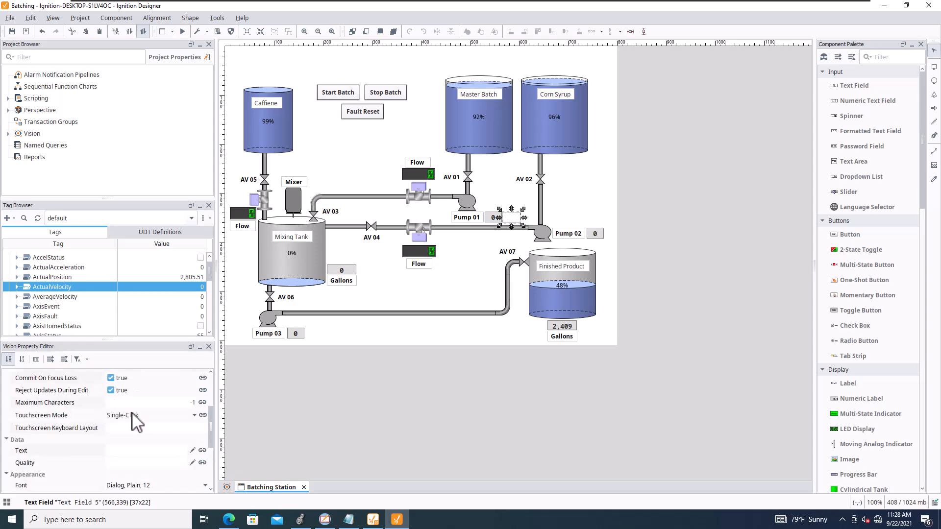
scroll(137, 424, down, 1)
scroll(140, 424, down, 1)
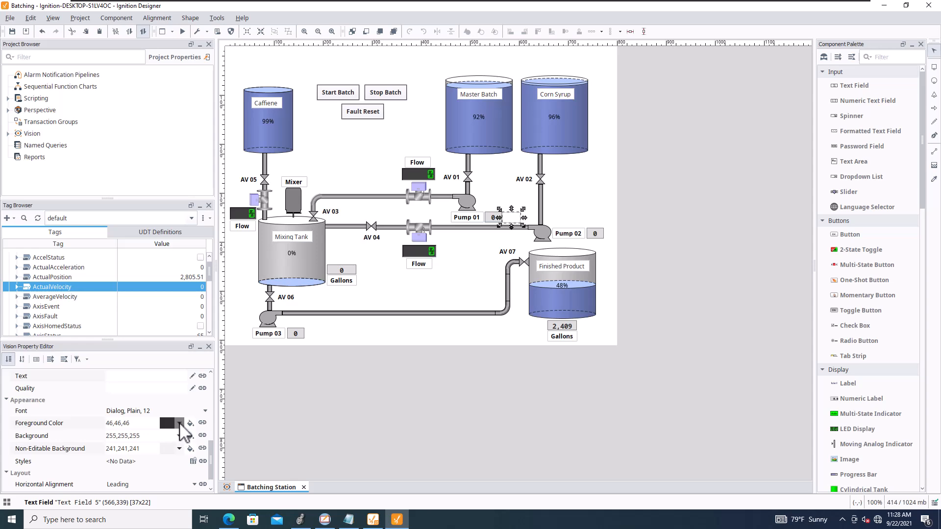
click(180, 423)
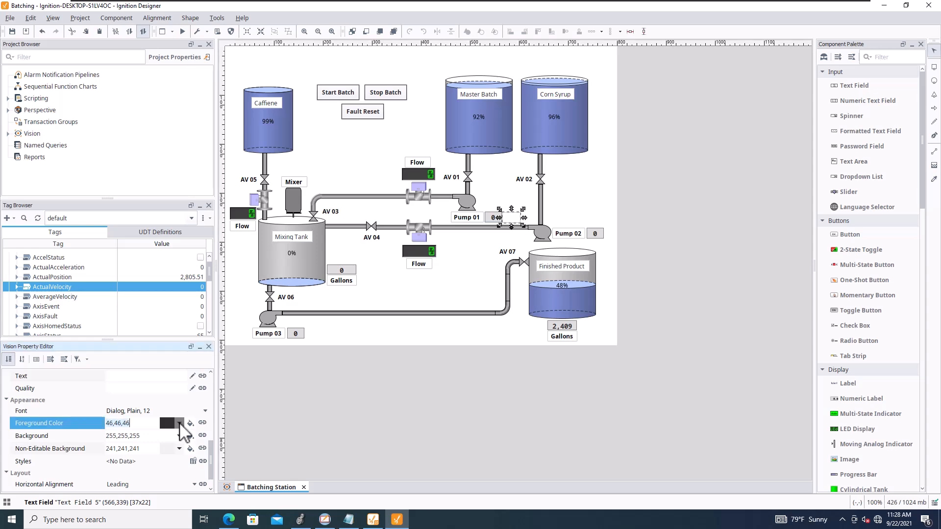
click(171, 443)
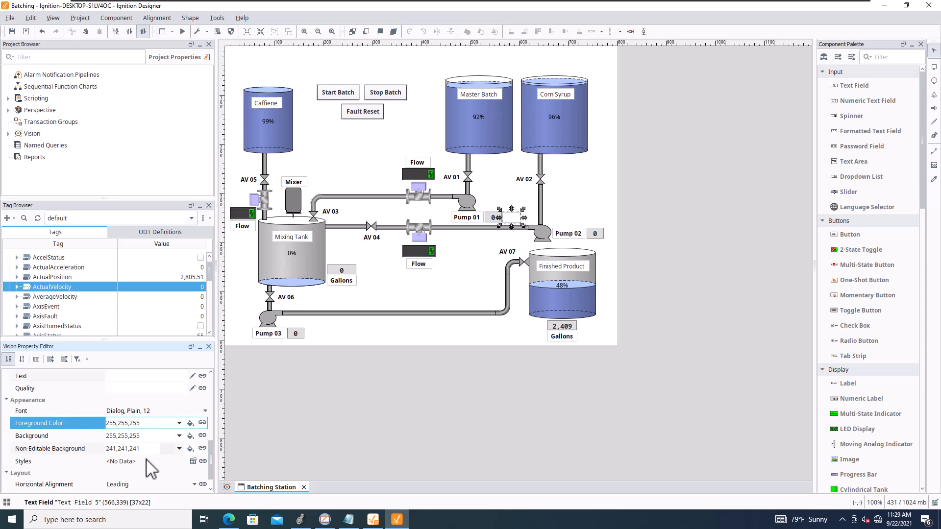
Examine the remaining properties of the new text field, including the color choices for its Non-Editable Background.
scroll(149, 469, down, 1)
scroll(151, 454, up, 3)
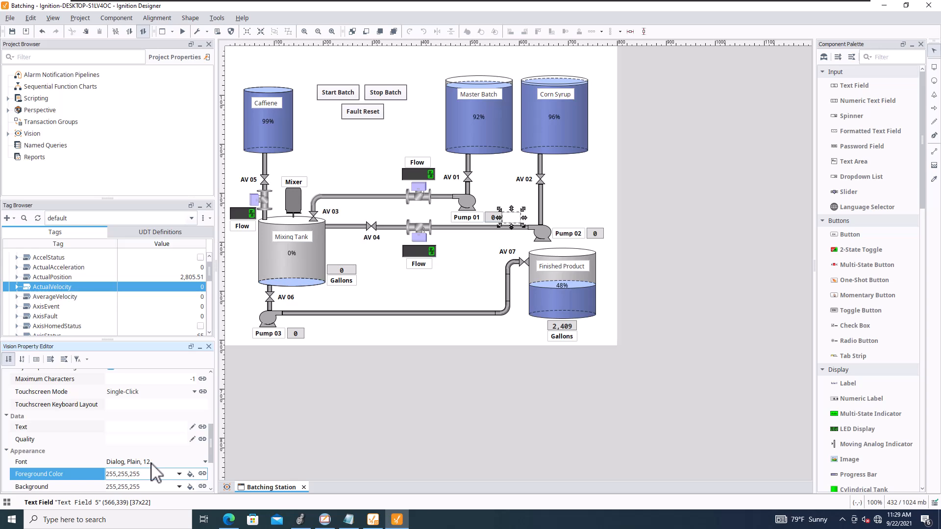
scroll(144, 429, up, 5)
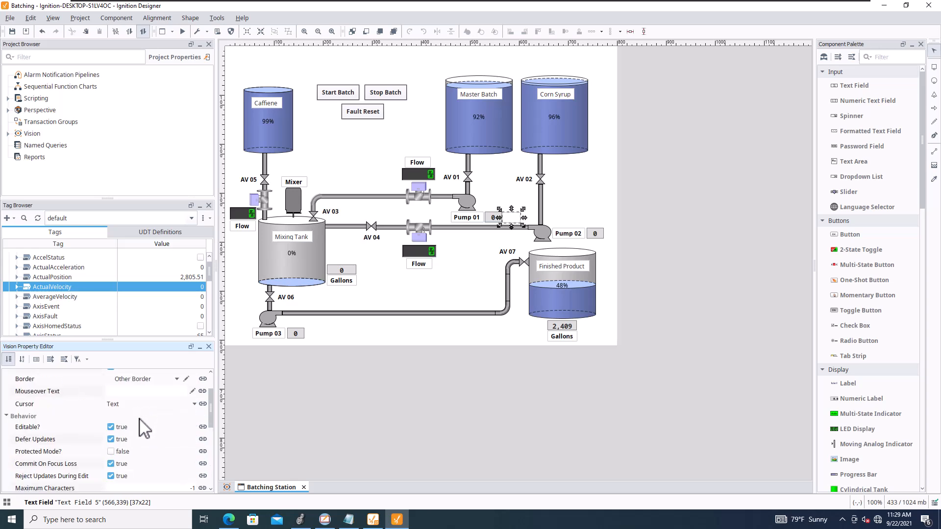
scroll(142, 427, up, 2)
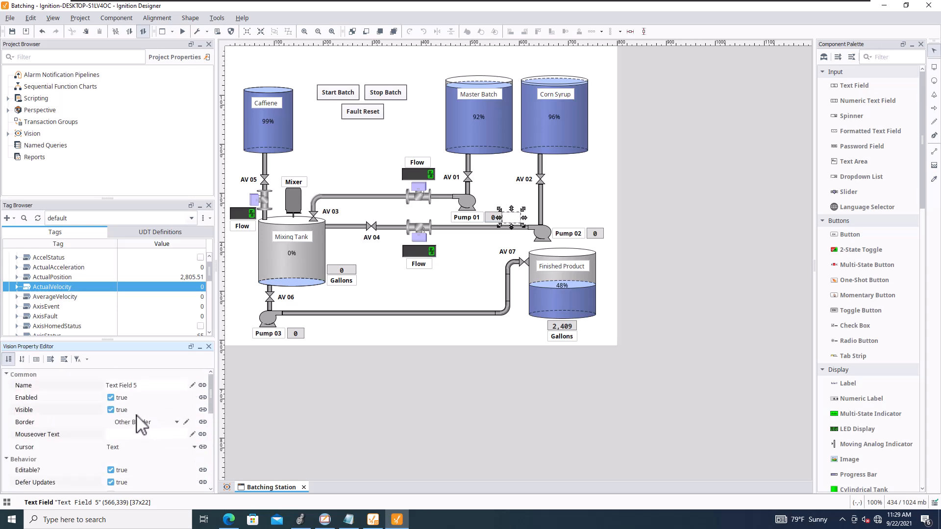
scroll(140, 424, down, 5)
scroll(145, 426, down, 2)
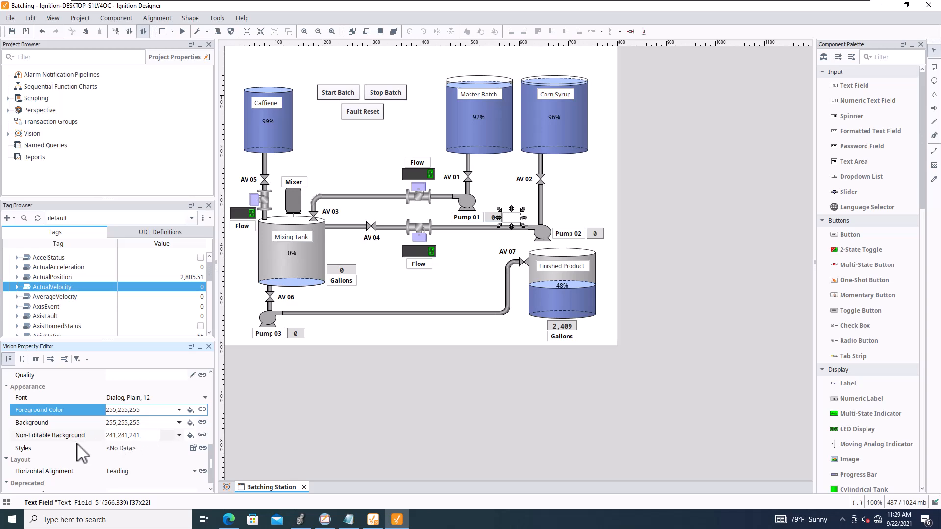
click(179, 435)
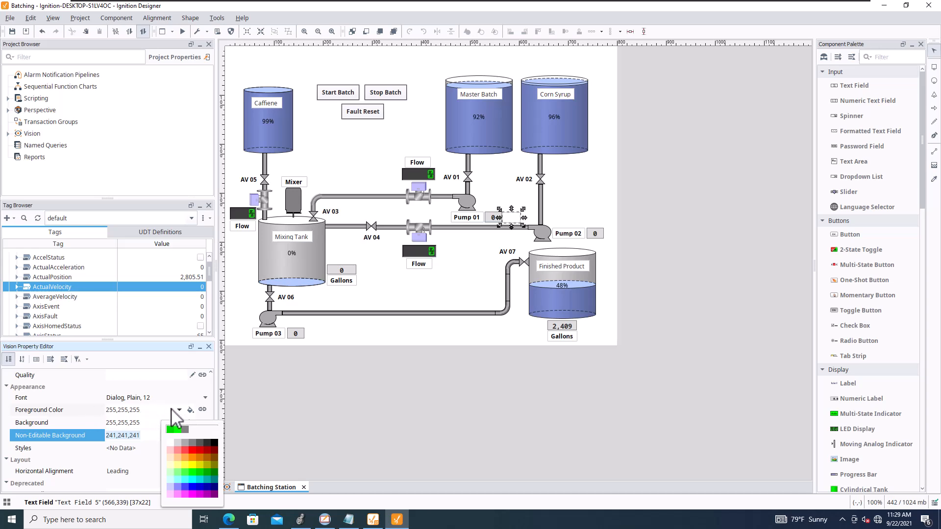
scroll(130, 412, up, 3)
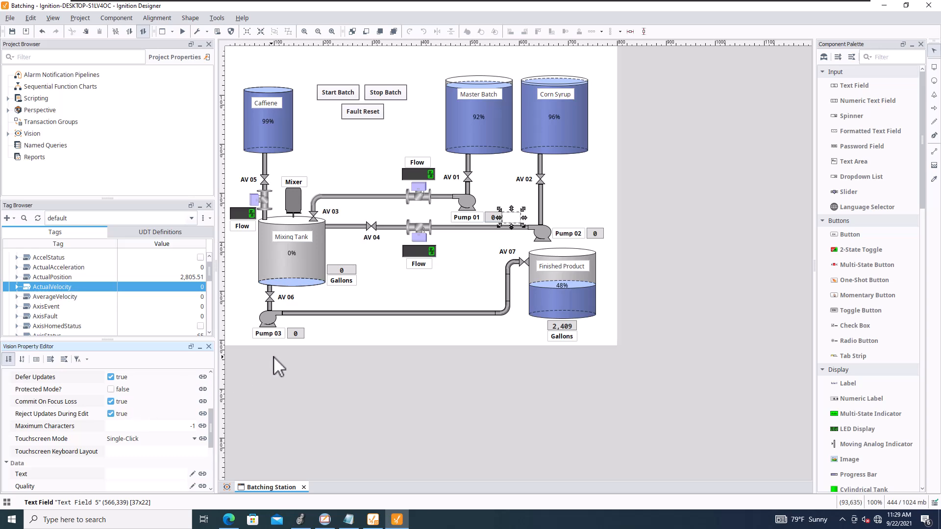
click(514, 224)
double_click(514, 225)
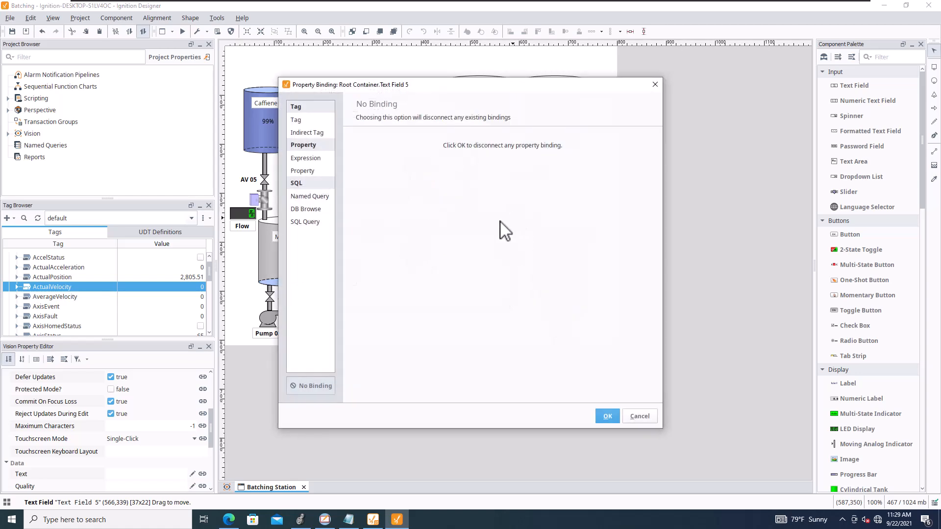
click(635, 414)
Rename the text field beside the Pump 01 numeric label as HZ.
scroll(148, 407, up, 5)
click(145, 386)
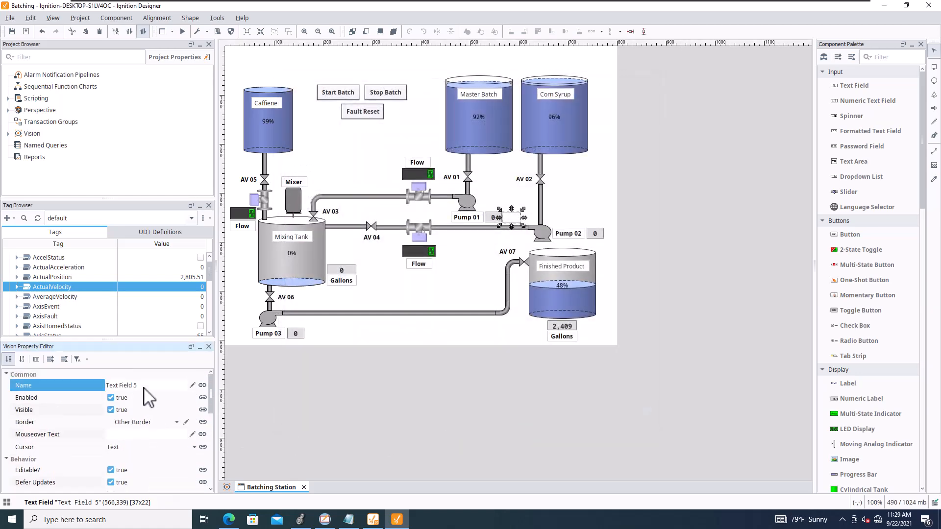
click(104, 385)
scroll(142, 451, down, 3)
scroll(140, 449, up, 5)
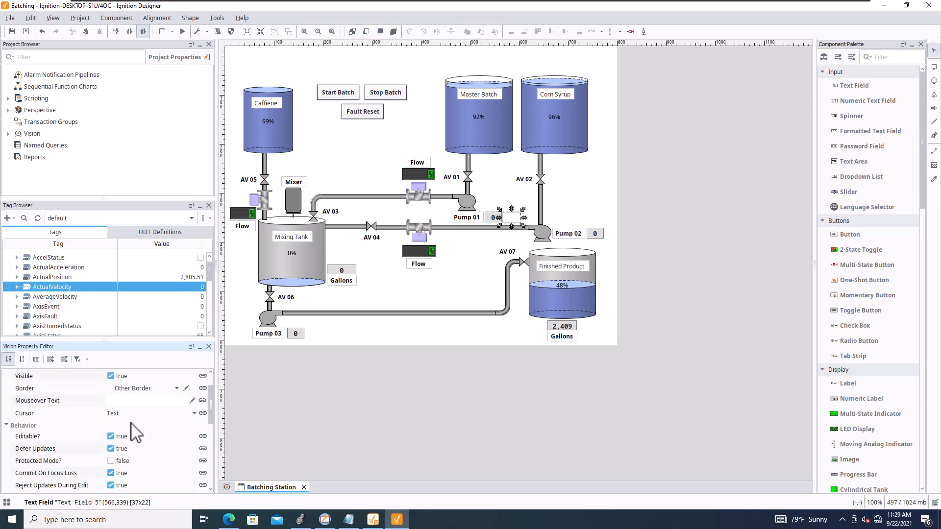
click(135, 426)
scroll(140, 441, down, 3)
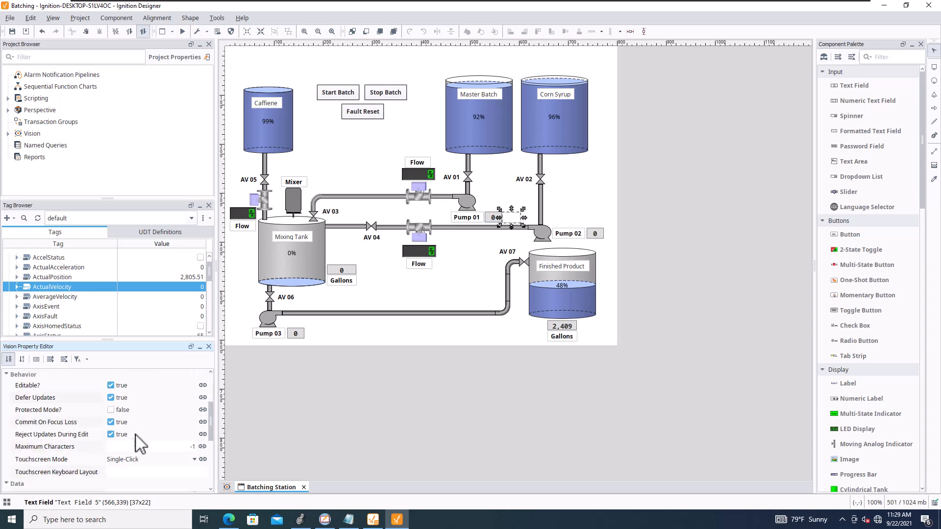
click(127, 472)
click(393, 299)
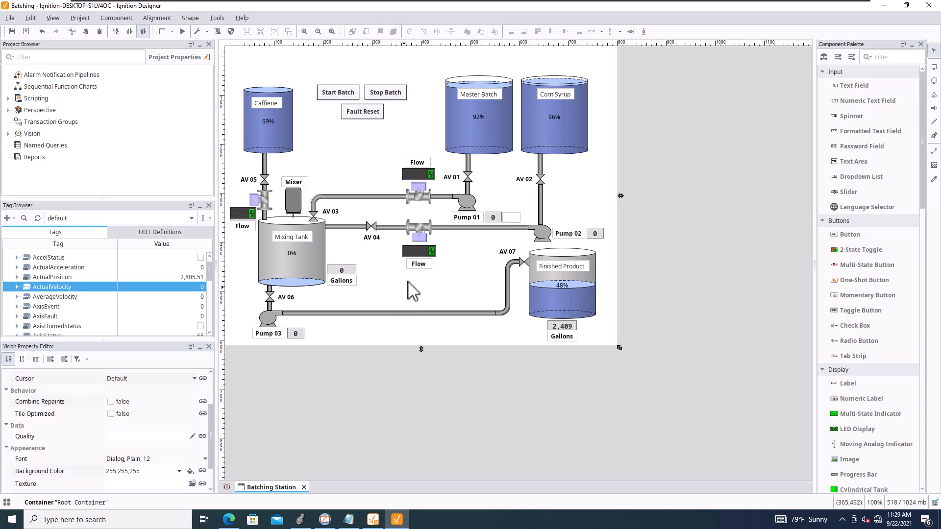
Set the text of the field beside the Pump 01 numeric label to HZ.
click(503, 217)
scroll(154, 419, down, 3)
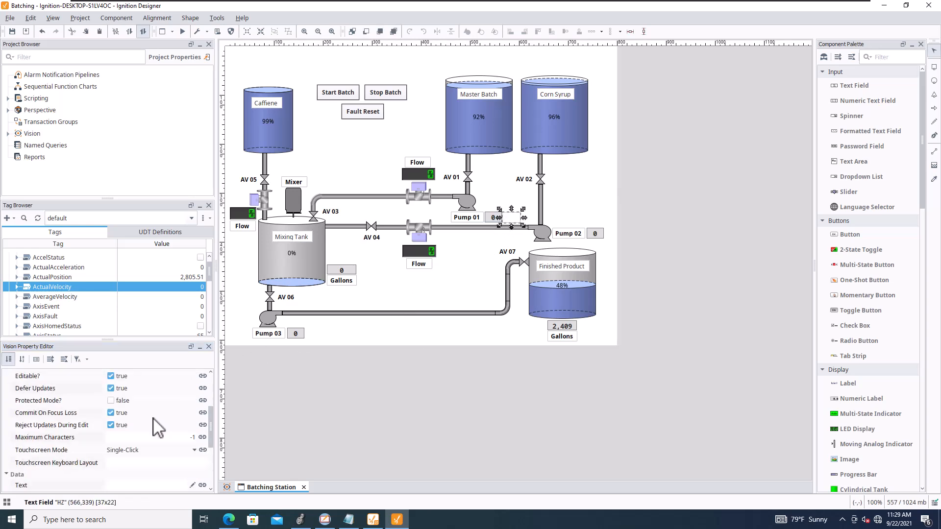
click(145, 413)
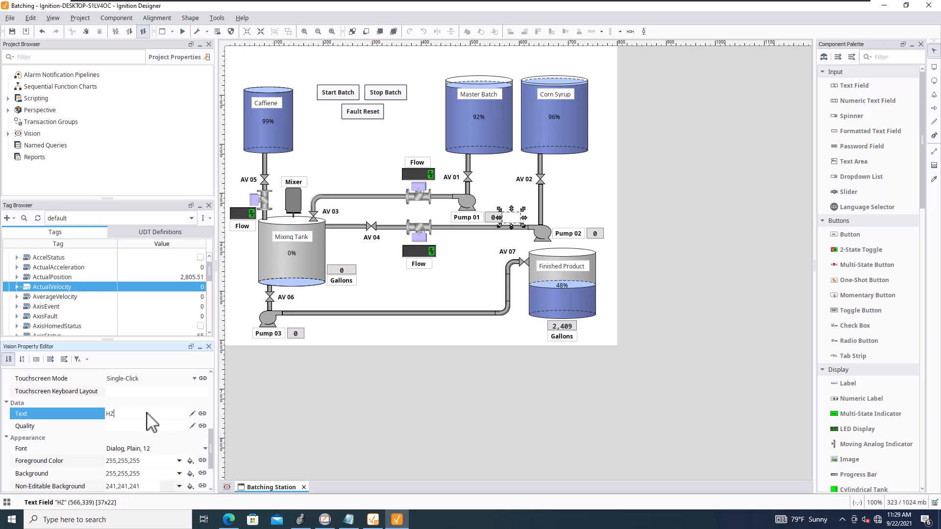
click(160, 405)
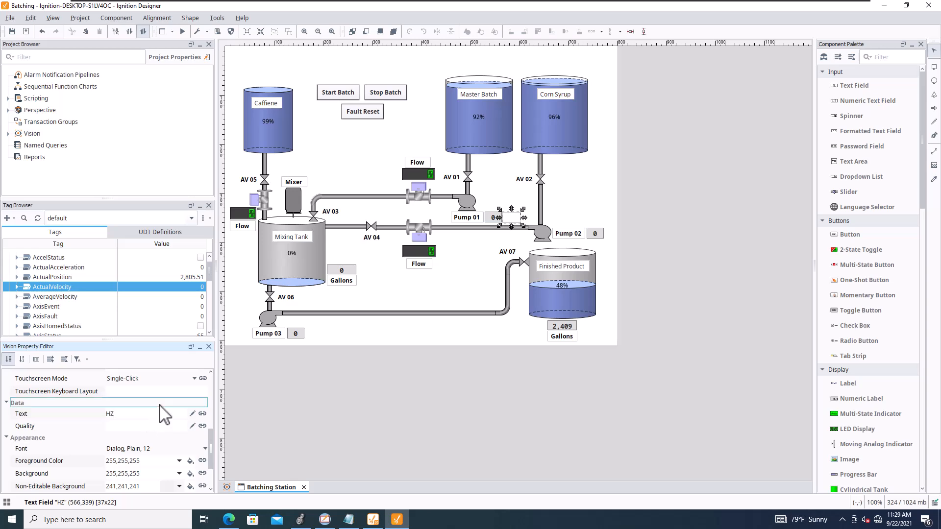
click(471, 280)
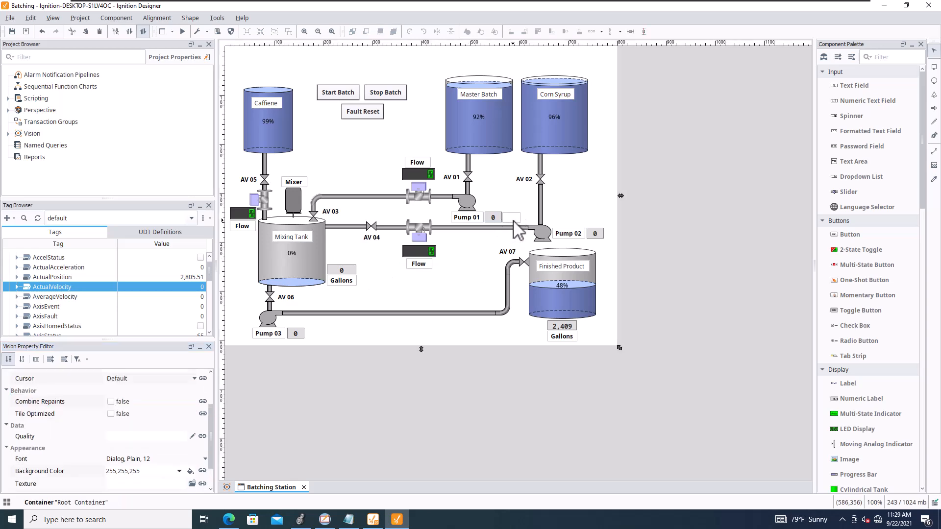
Set the Pump 01 HZ text field's foreground color to black (0,0,0) and its background to white (255,255,255).
click(512, 219)
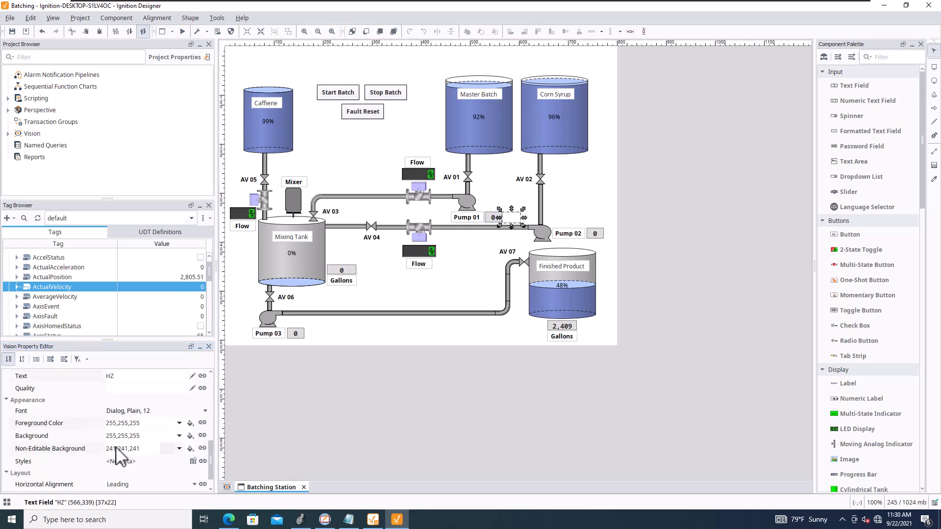
scroll(132, 426, up, 2)
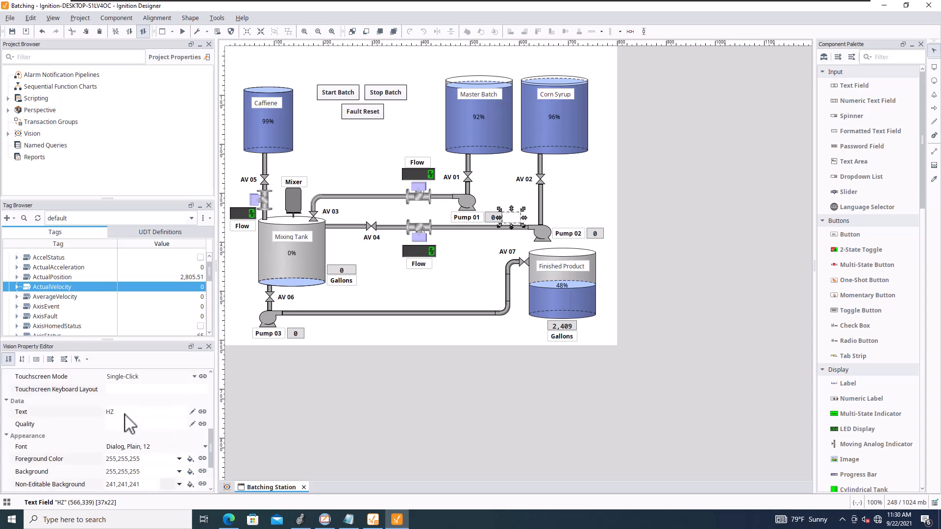
scroll(132, 416, down, 3)
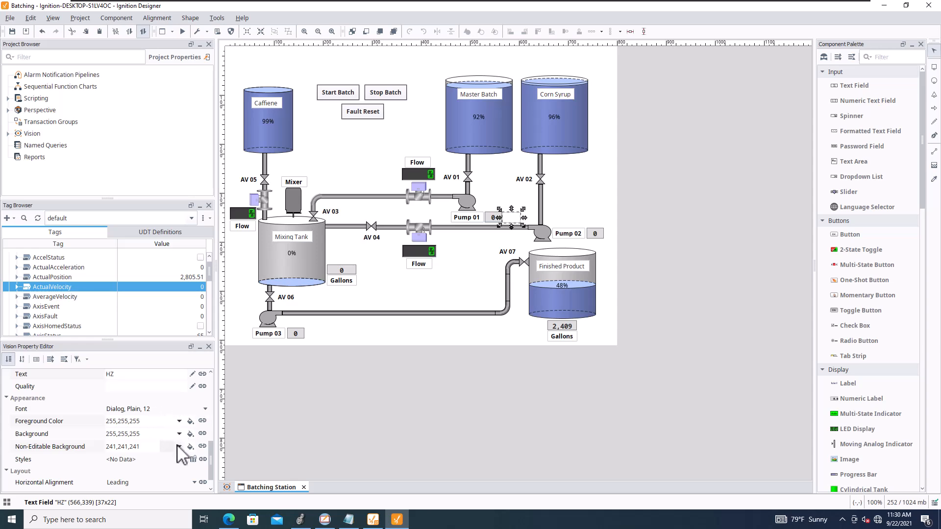
click(179, 422)
click(179, 421)
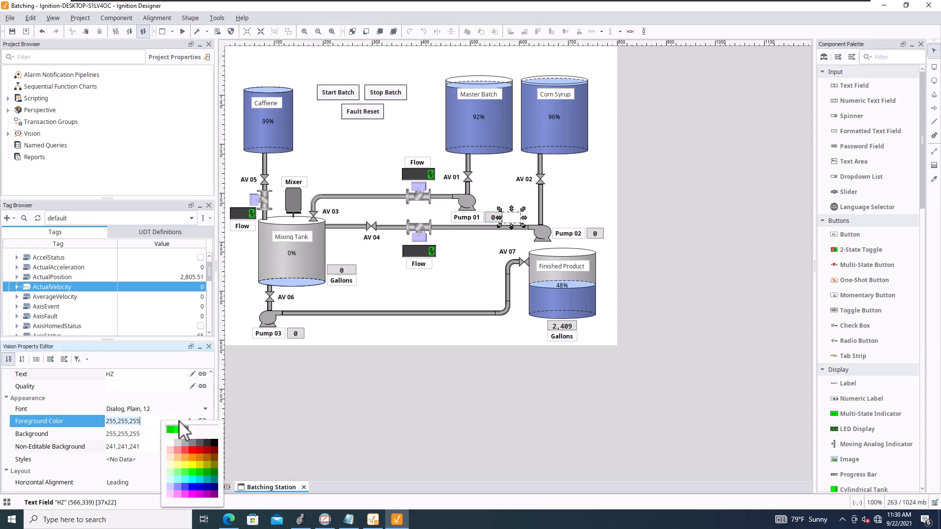
click(214, 443)
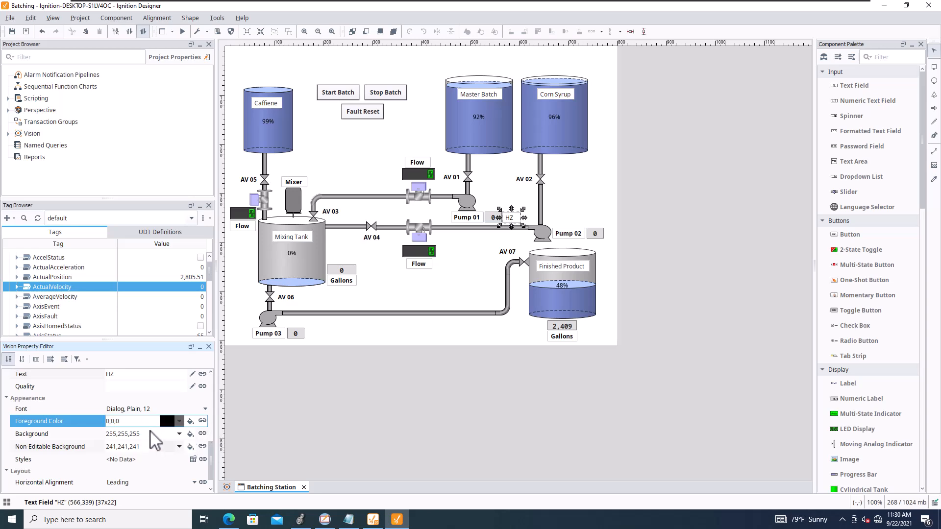
click(179, 434)
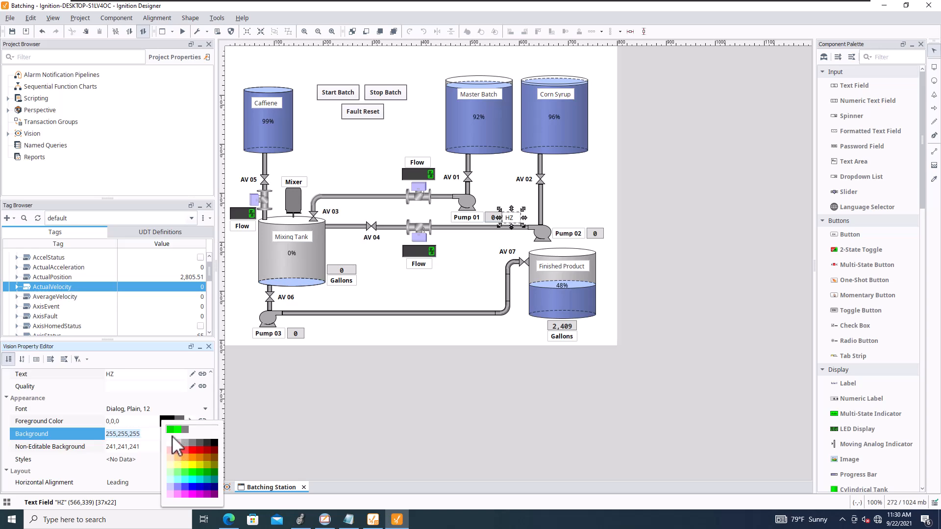
click(172, 440)
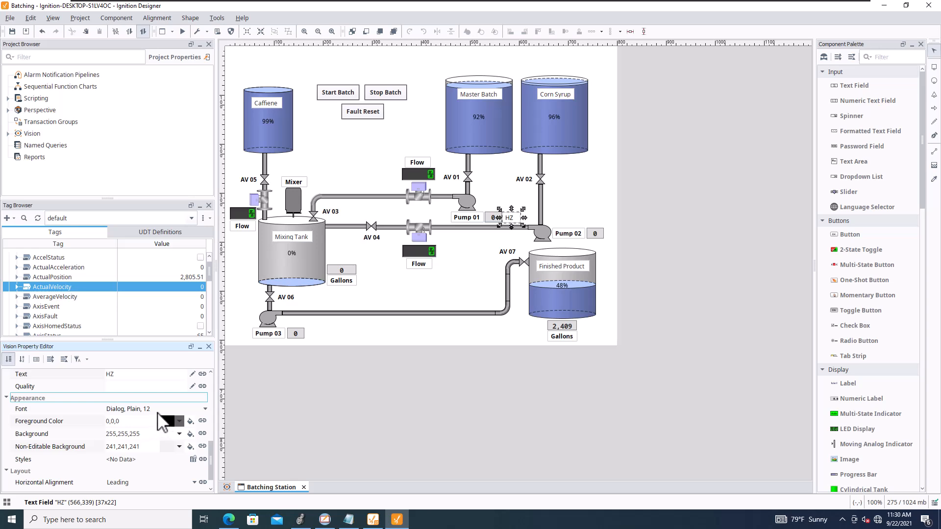
Make the font of the Pump 01 HZ text field bold.
click(205, 409)
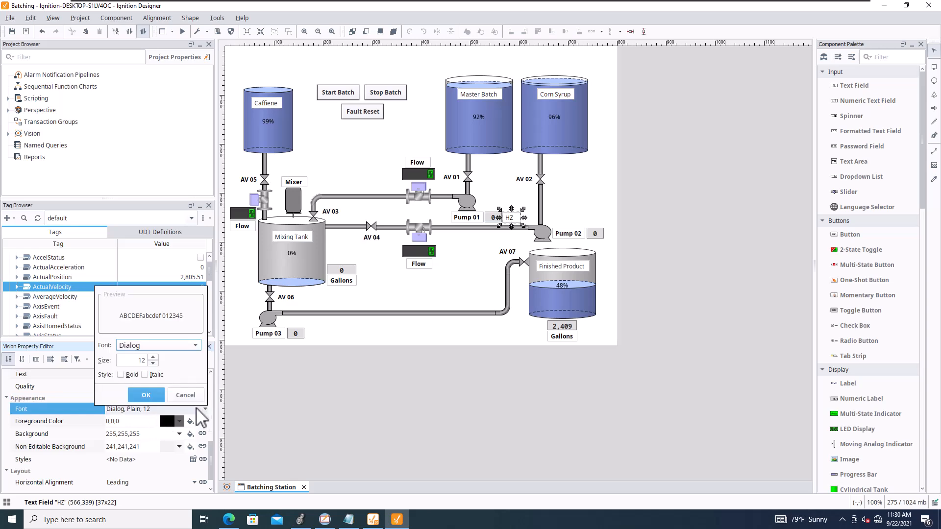
click(121, 375)
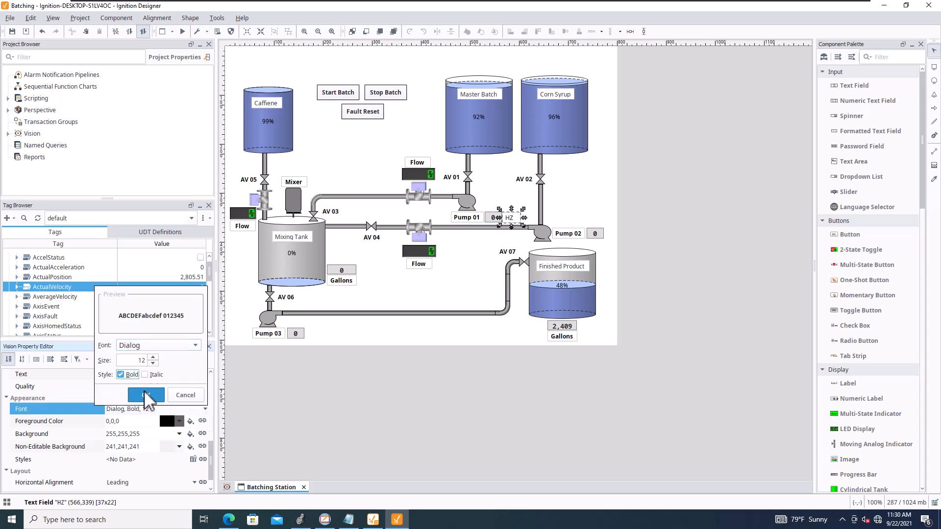
click(131, 392)
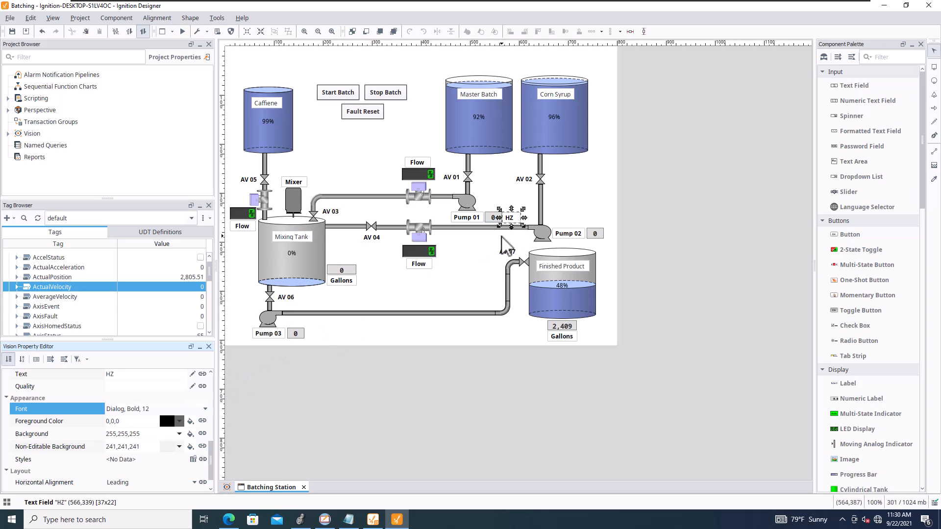
click(502, 236)
Align the Pump 01 numeric label and its HZ text field with each other.
click(512, 219)
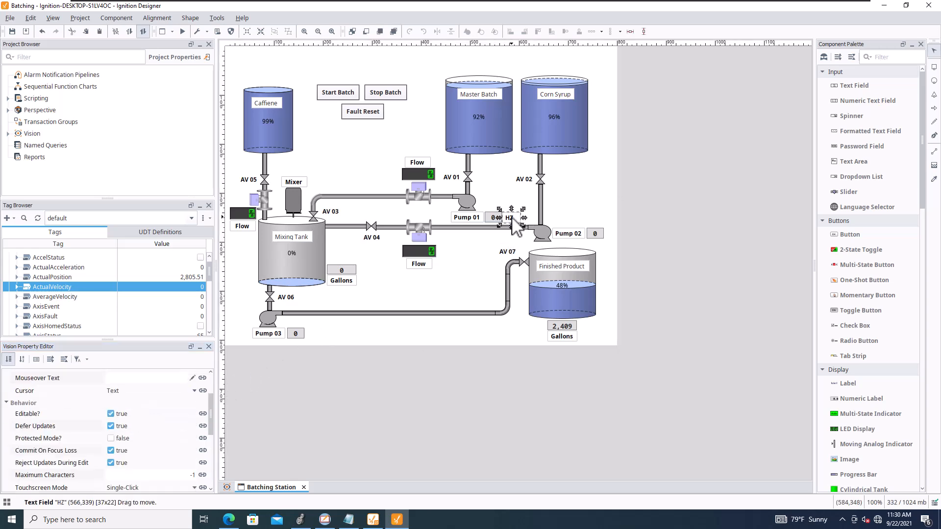
click(493, 220)
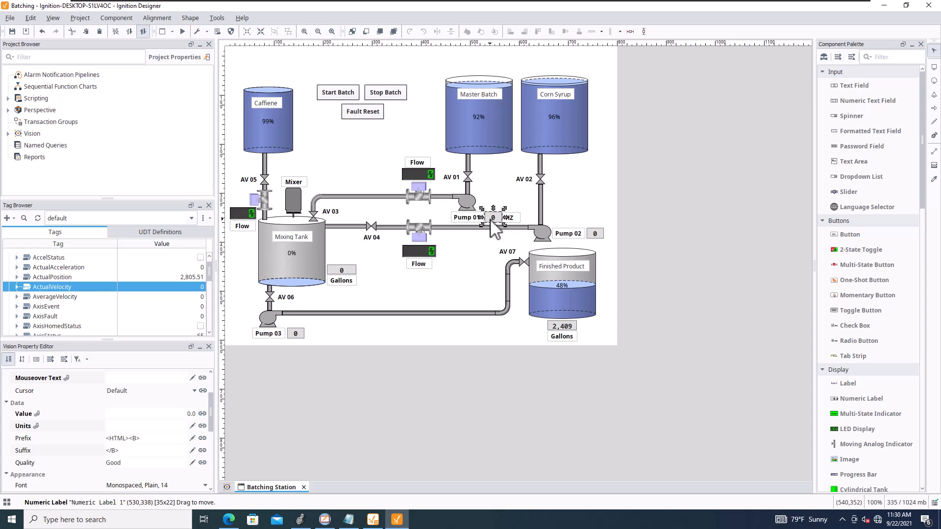
ctrl+click(510, 219)
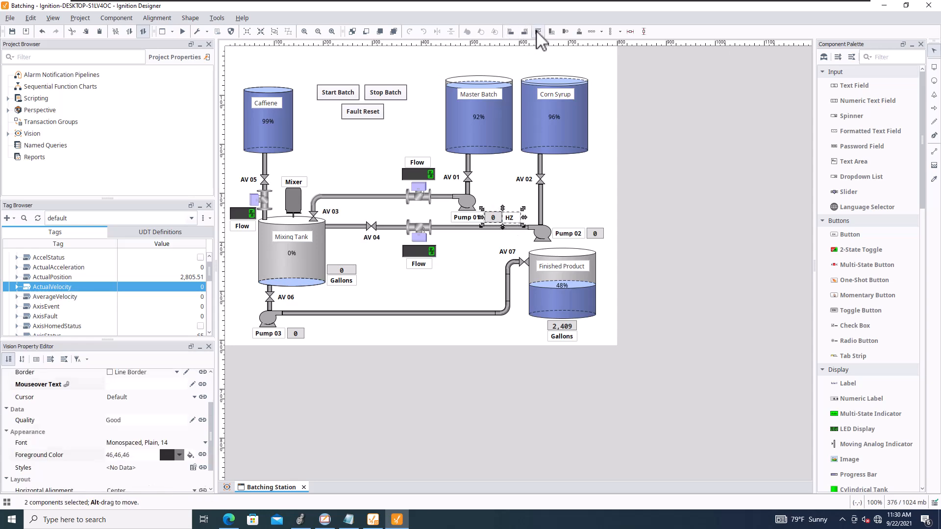
Copy the Pump 01 HZ text field and place the copy beside the numeric label above Pump 02.
click(510, 219)
key(ctrl+c)
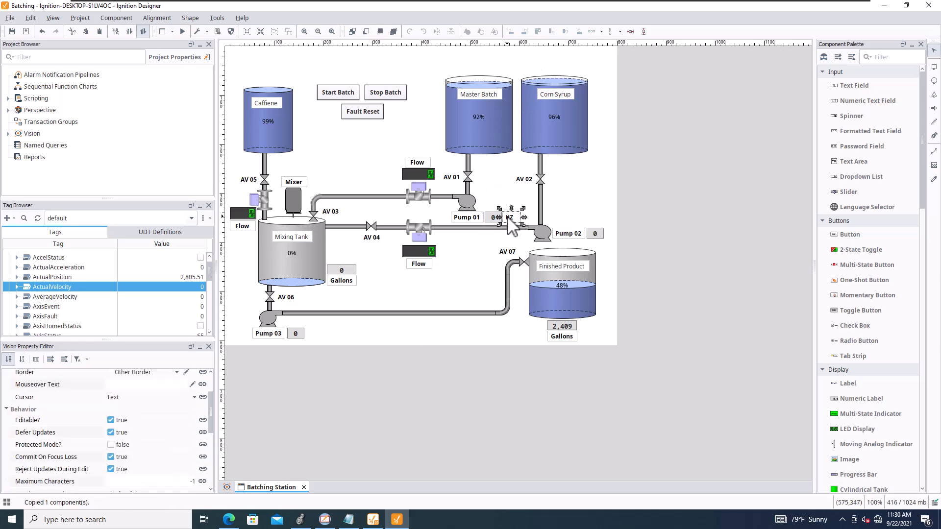
key(ctrl+v)
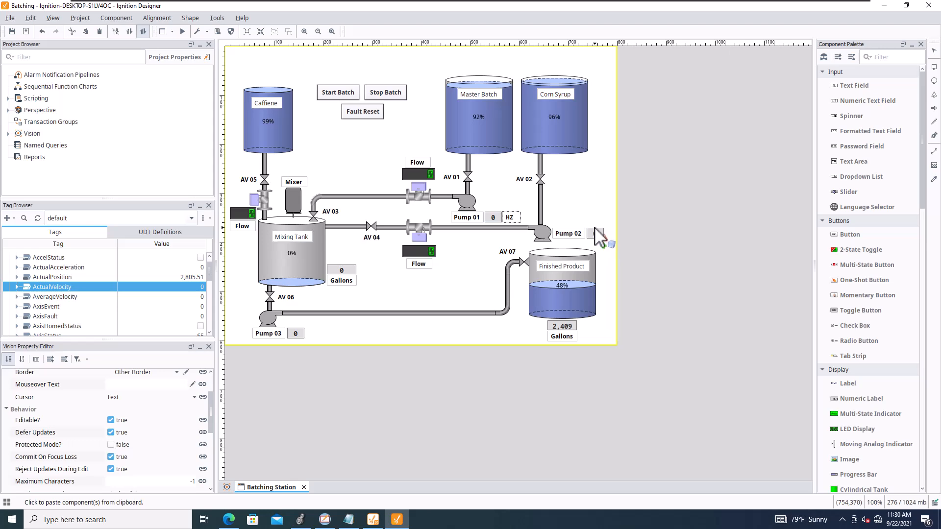
click(601, 242)
drag(600, 247, 586, 222)
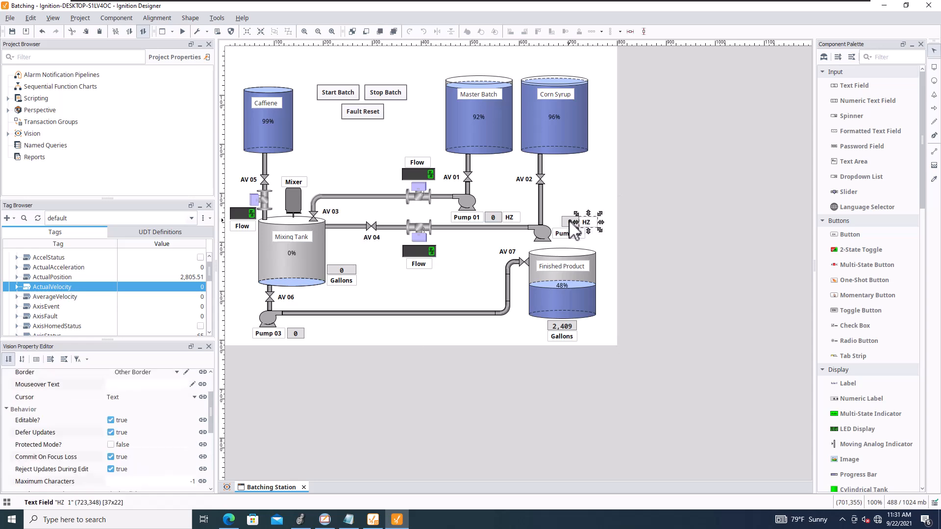
Align the Pump 02 numeric label and its HZ text field with each other.
click(571, 223)
shift+click(583, 228)
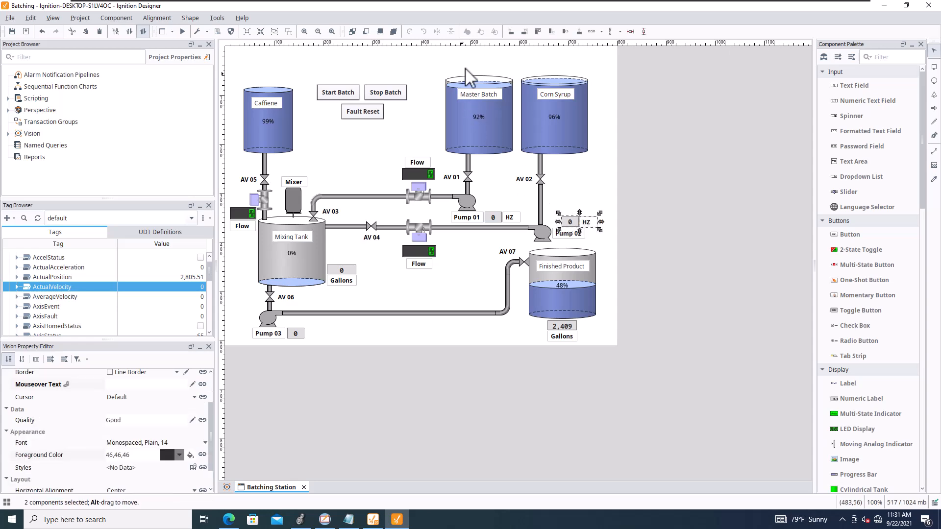
click(571, 162)
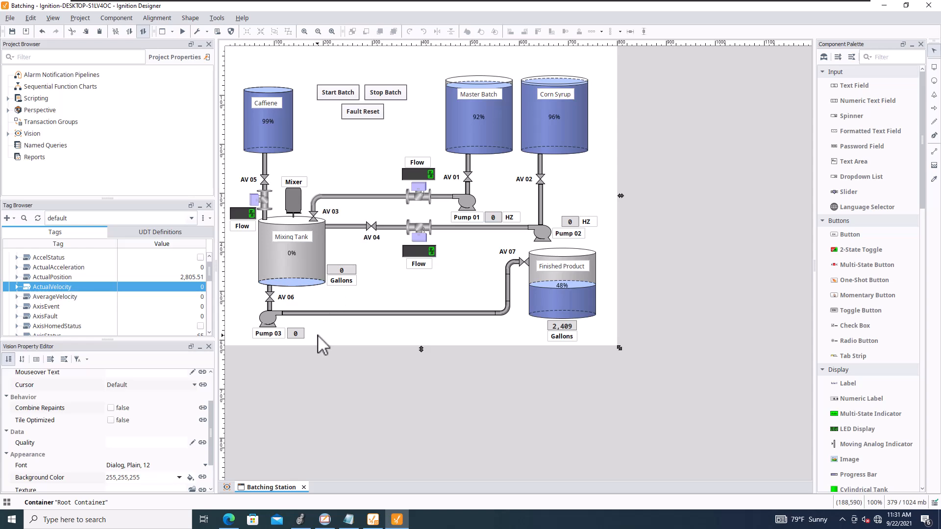
Paste another copy of the HZ text field directly beside the Pump 03 numeric label.
key(ctrl+v)
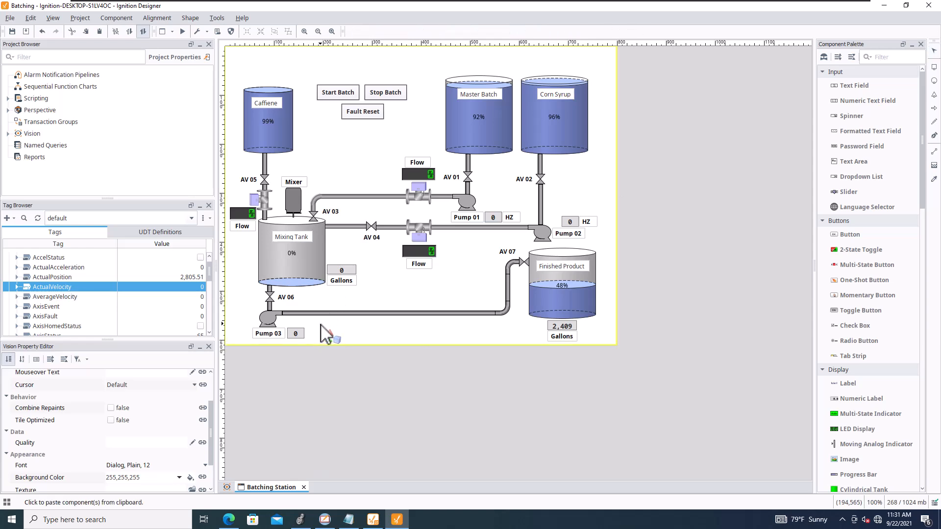
click(309, 331)
drag(316, 338, 313, 333)
click(344, 331)
click(316, 334)
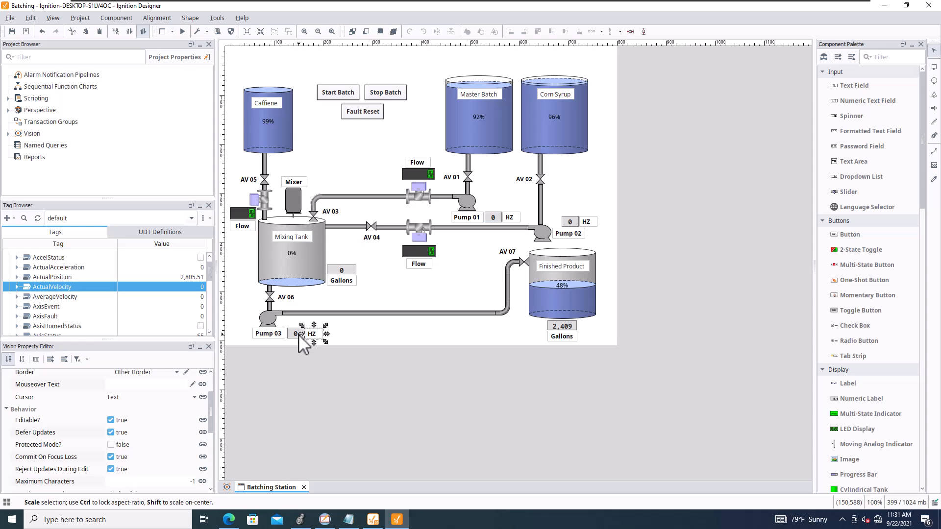
Align the Pump 03 numeric label and its HZ text field with each other.
click(295, 335)
ctrl+click(316, 334)
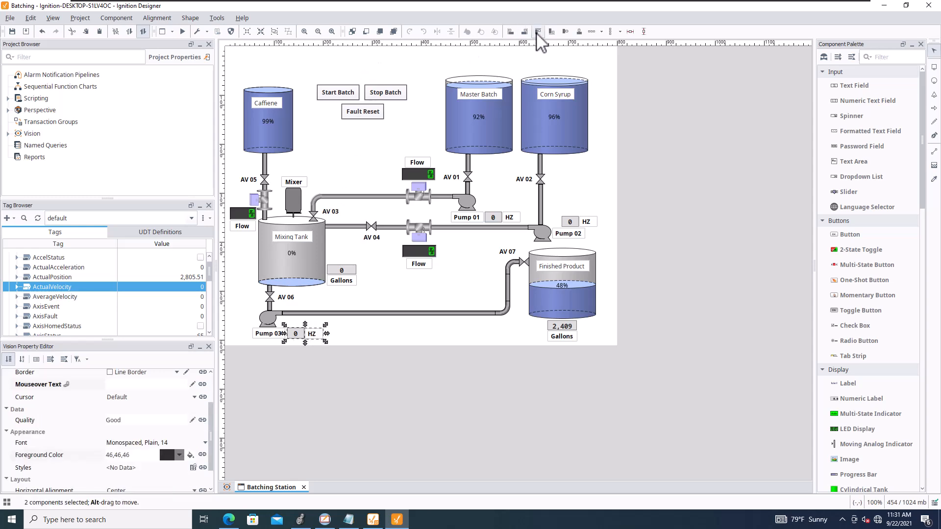
click(443, 68)
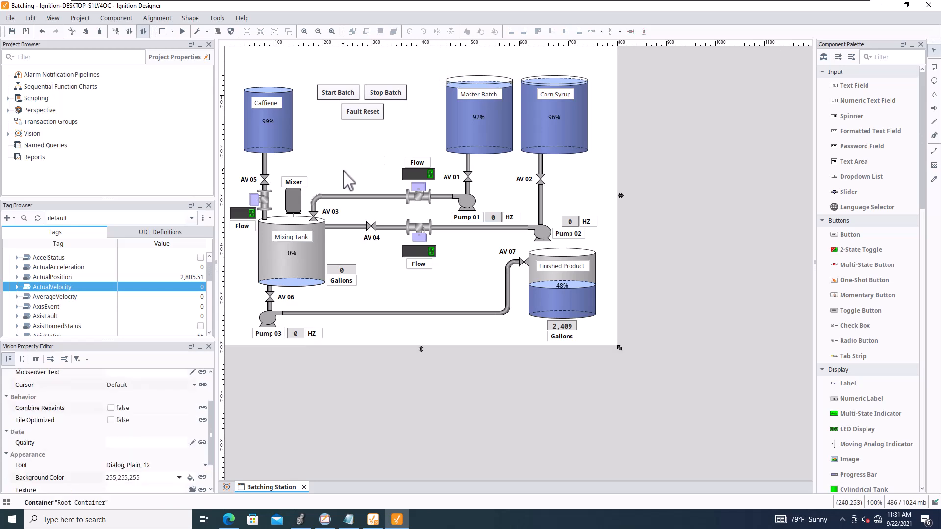
Try switching off the Mixer text field's Commit On Focus Loss, Reject Updates During Edit, Defer Updates and Editable? options.
click(307, 184)
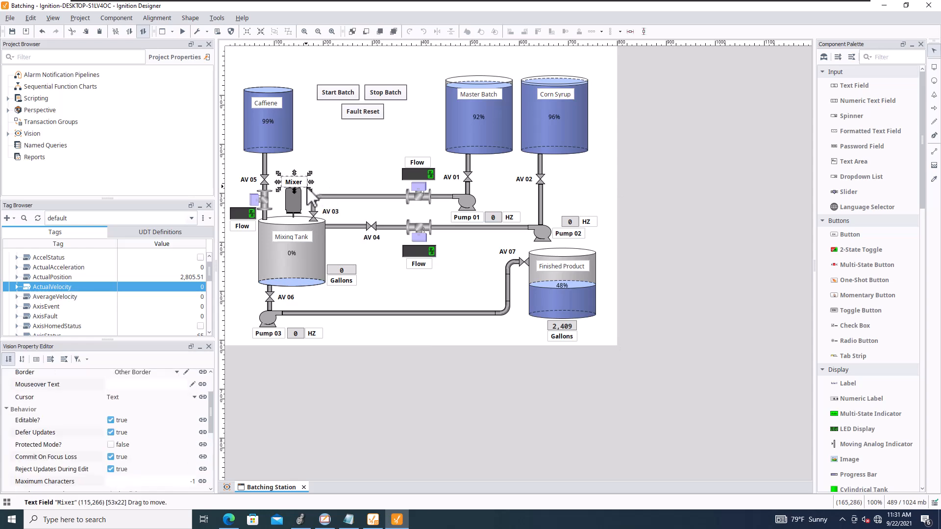
click(111, 457)
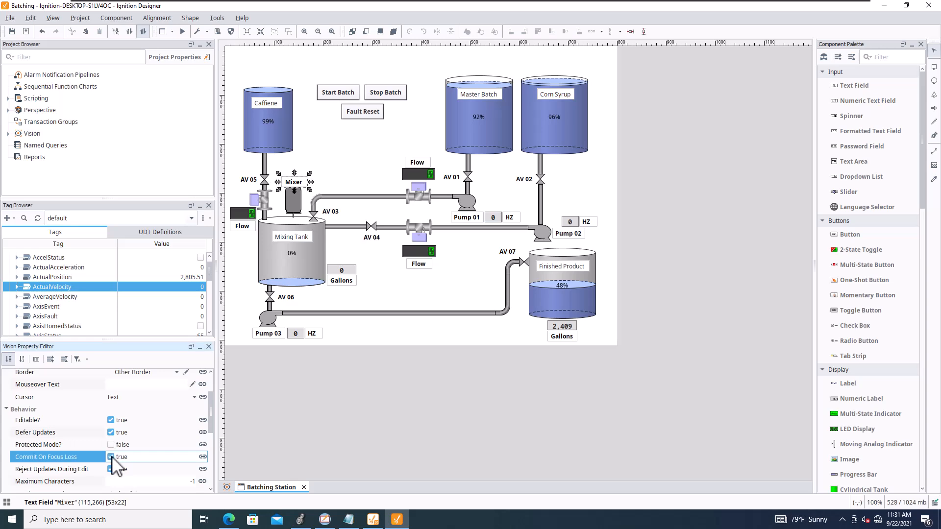
click(112, 469)
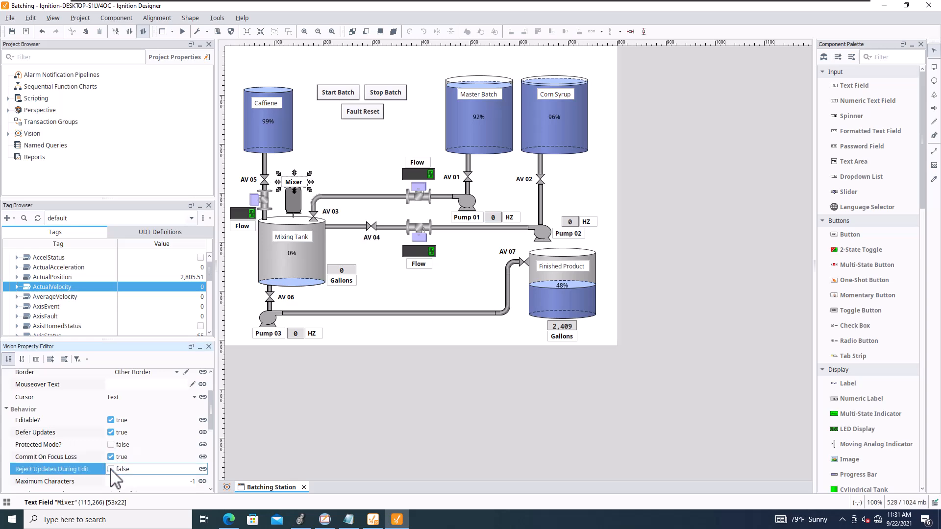
click(111, 433)
click(111, 420)
click(112, 421)
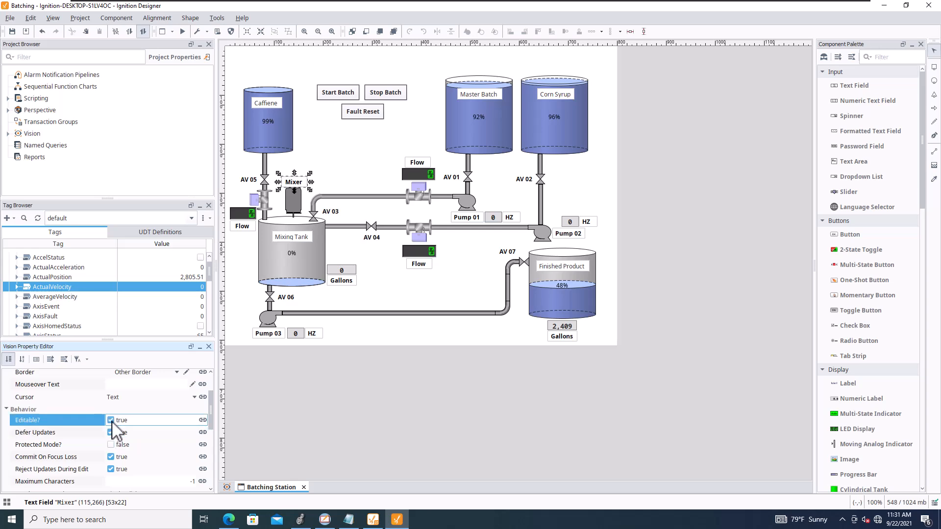
scroll(155, 434, down, 1)
scroll(155, 434, up, 1)
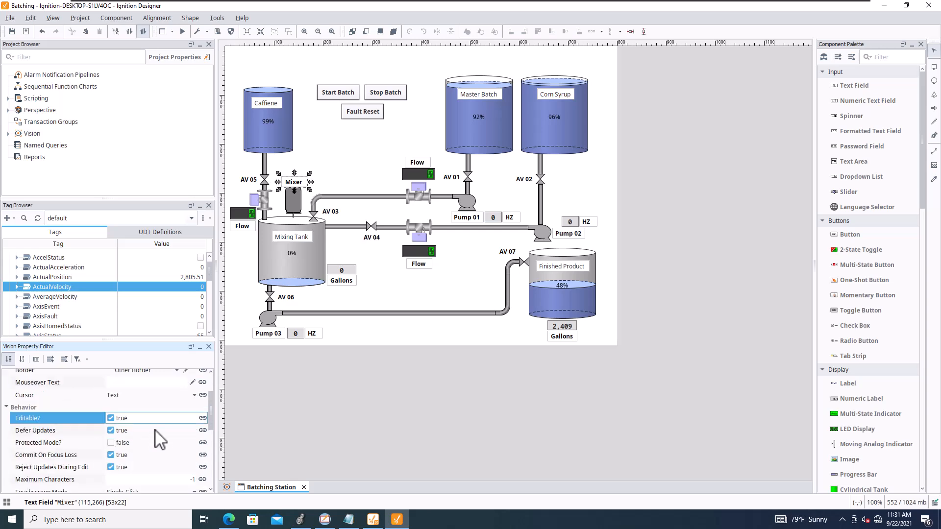
Set the border of the Mixer text field to No Border.
scroll(160, 440, up, 1)
click(176, 412)
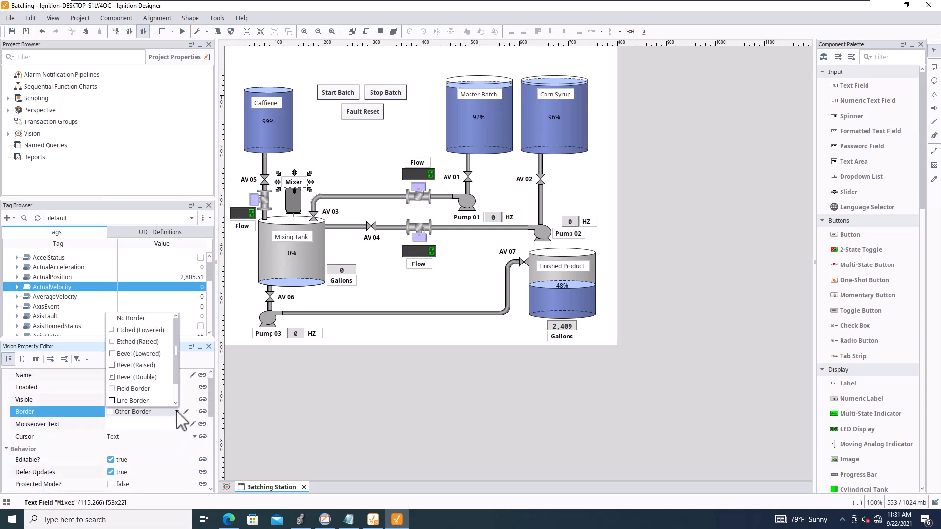
click(133, 318)
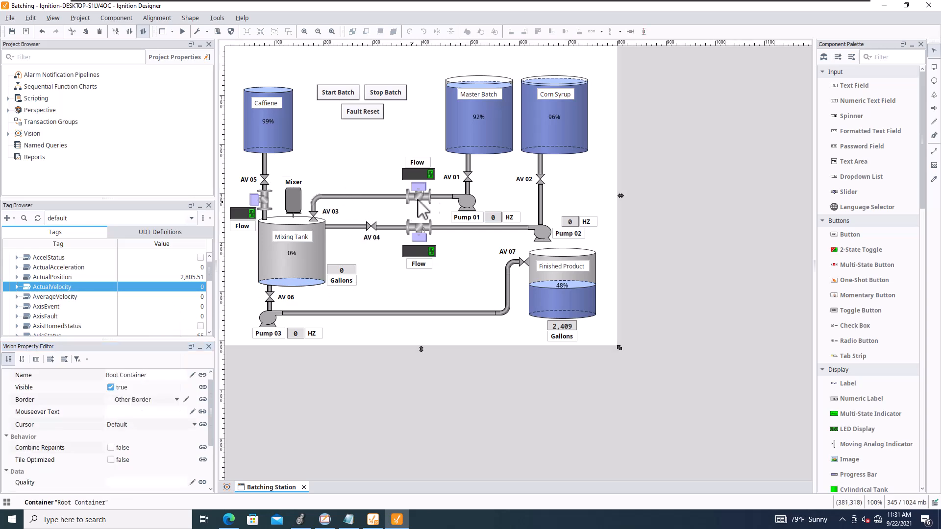
Set the border of the Flow text field above the upper pipe's flow meter to No Border.
click(420, 162)
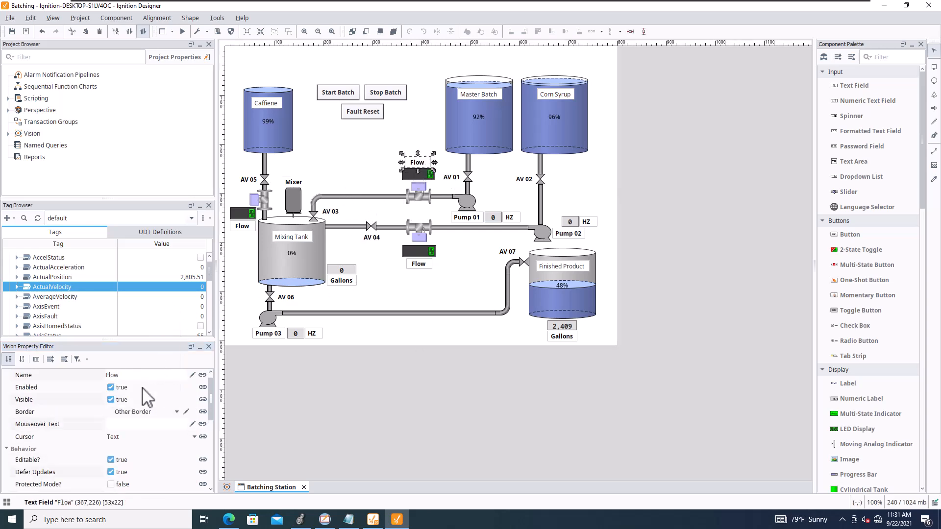
click(171, 412)
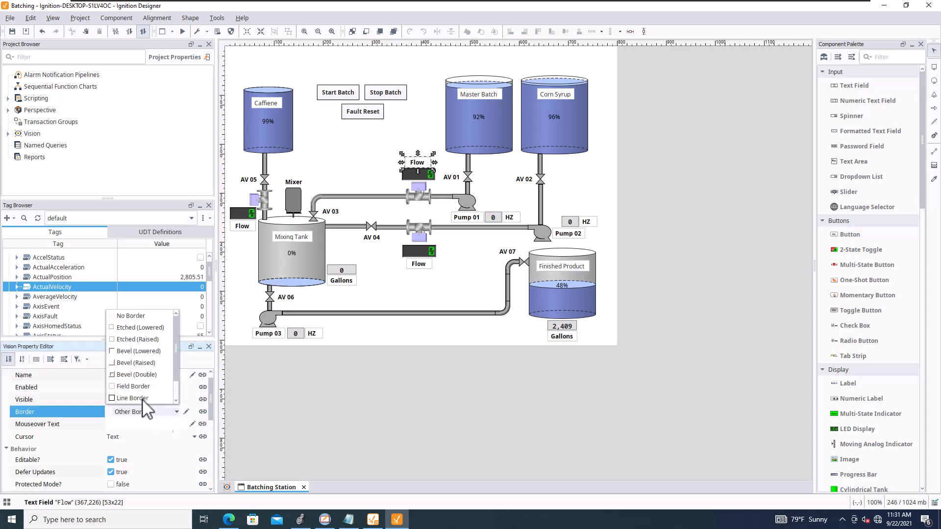
click(131, 318)
Set the borders of the HZ text fields beside the Pump 03 and Pump 01 numeric labels to No Border.
click(316, 334)
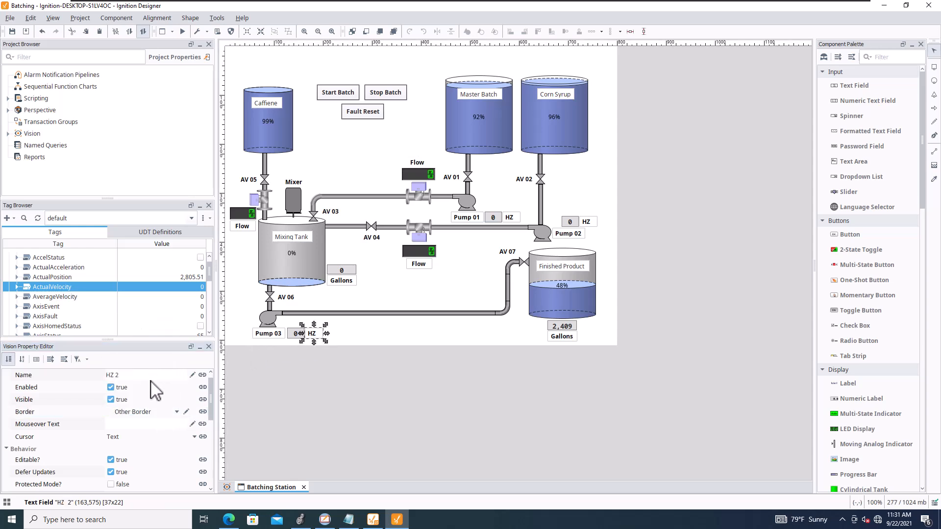
click(159, 413)
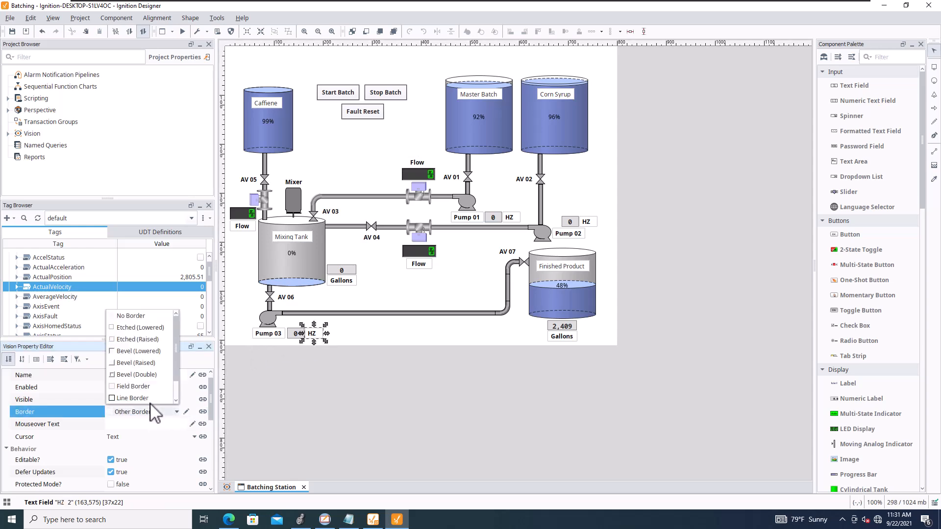
click(136, 319)
click(361, 341)
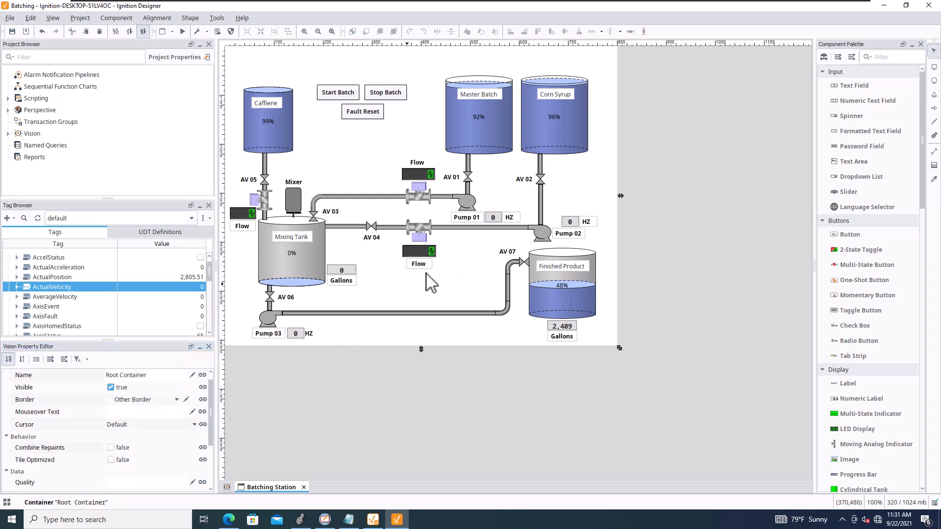
click(515, 219)
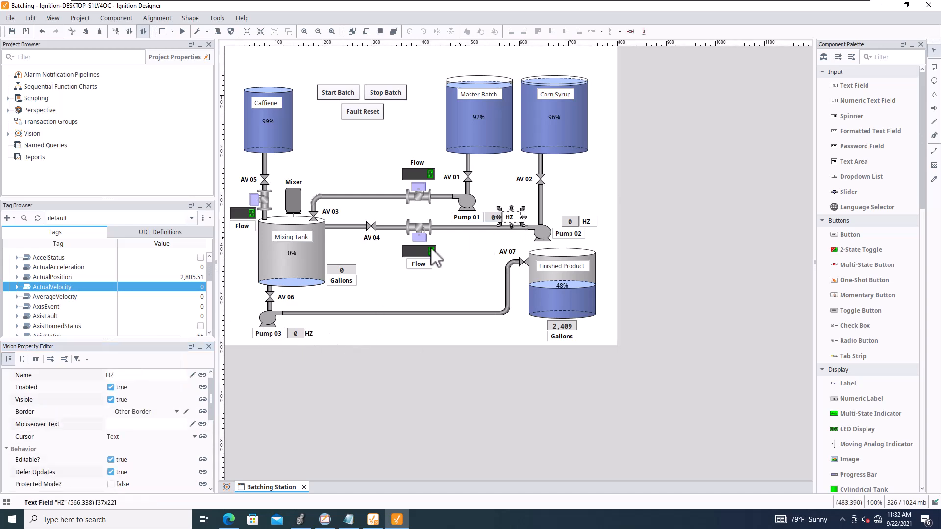
click(176, 412)
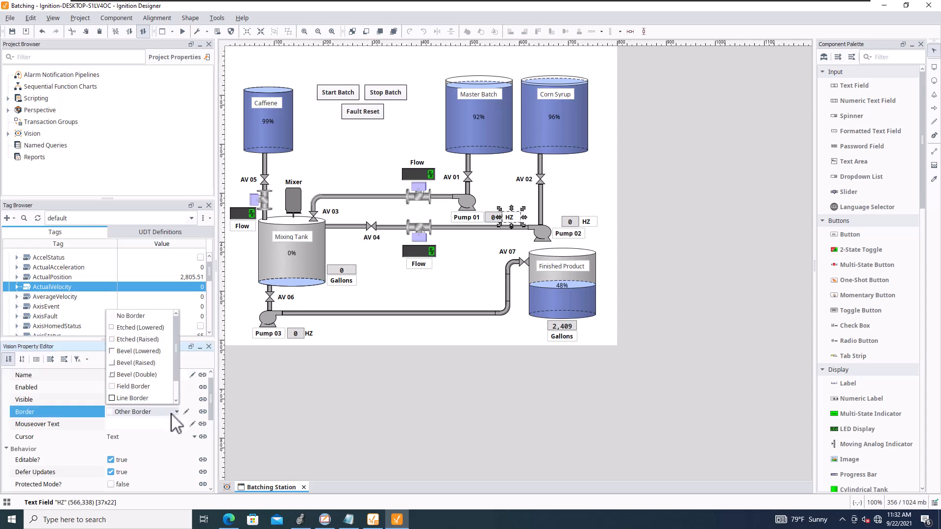
click(139, 318)
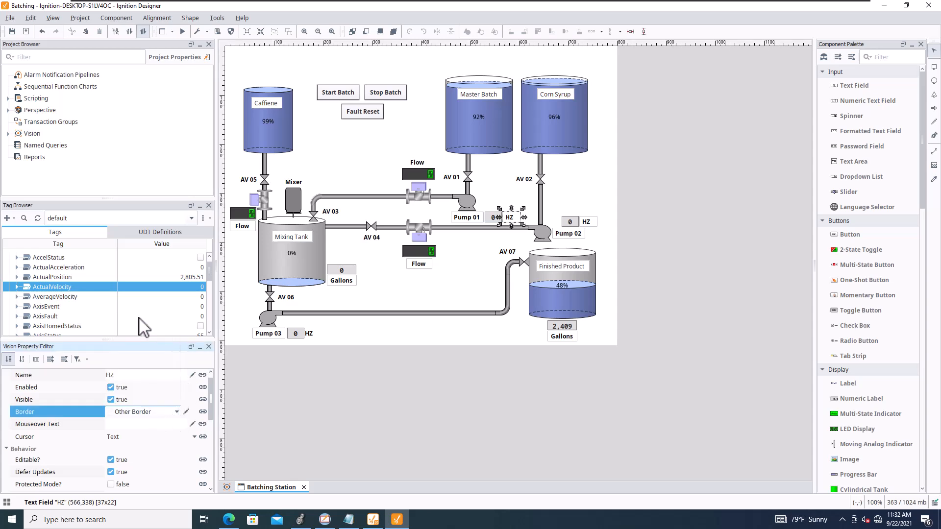
Try setting the Pump 03 numeric label to No Border and moving it past its HZ text field, and undo both changes.
click(294, 333)
click(166, 413)
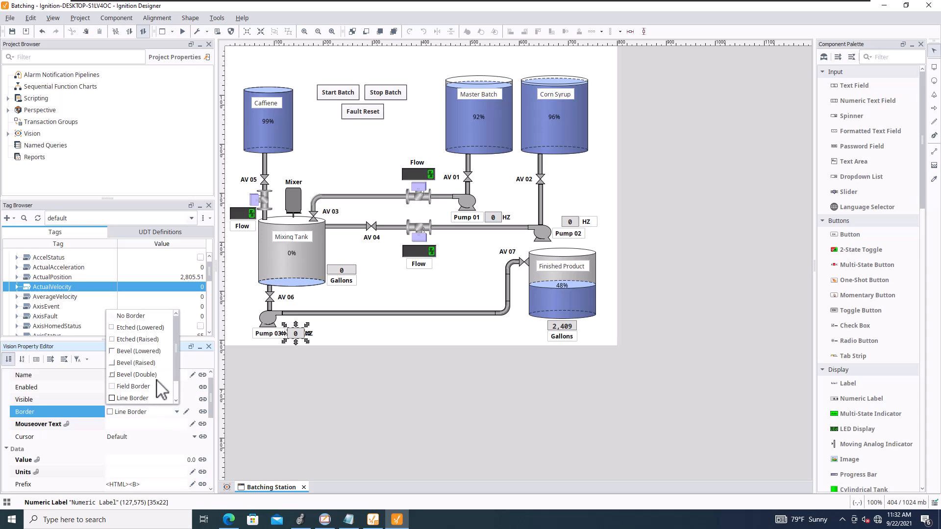
click(157, 318)
drag(292, 334, 325, 328)
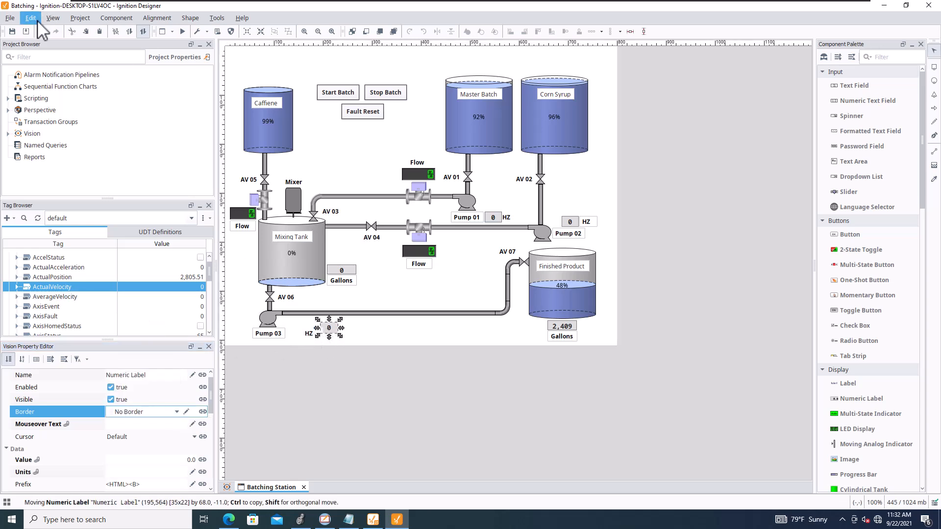
click(43, 32)
drag(331, 325, 297, 331)
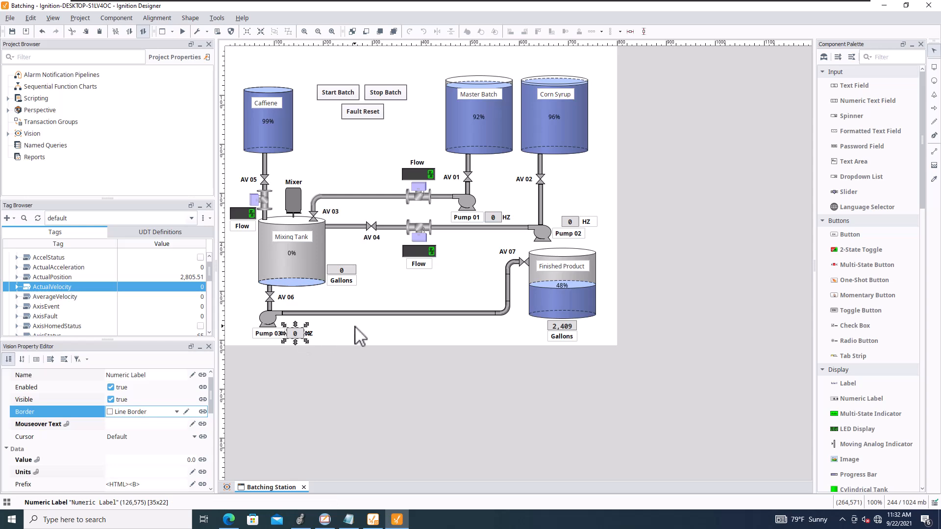
click(358, 335)
Change the Pump 03 numeric label's background color to white (255,255,255).
click(296, 334)
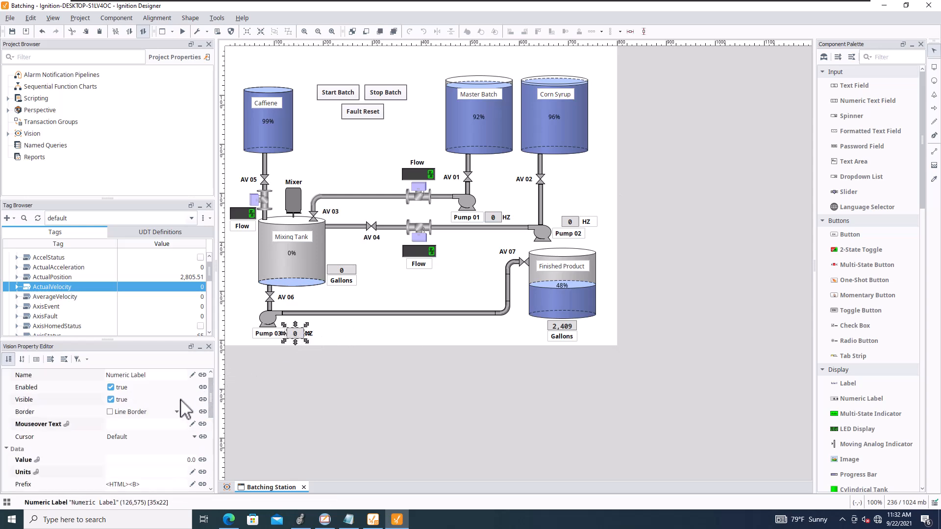
scroll(169, 412, down, 1)
scroll(169, 414, down, 3)
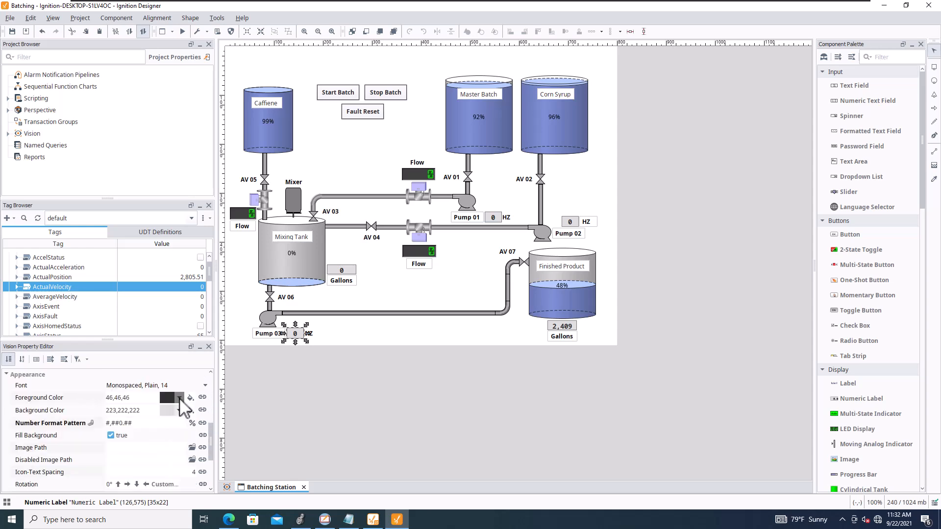
click(180, 398)
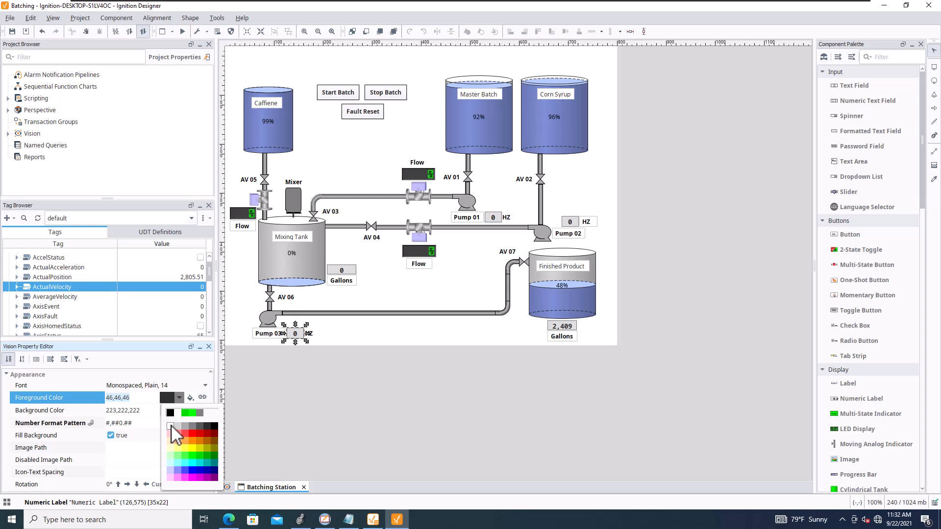
click(184, 379)
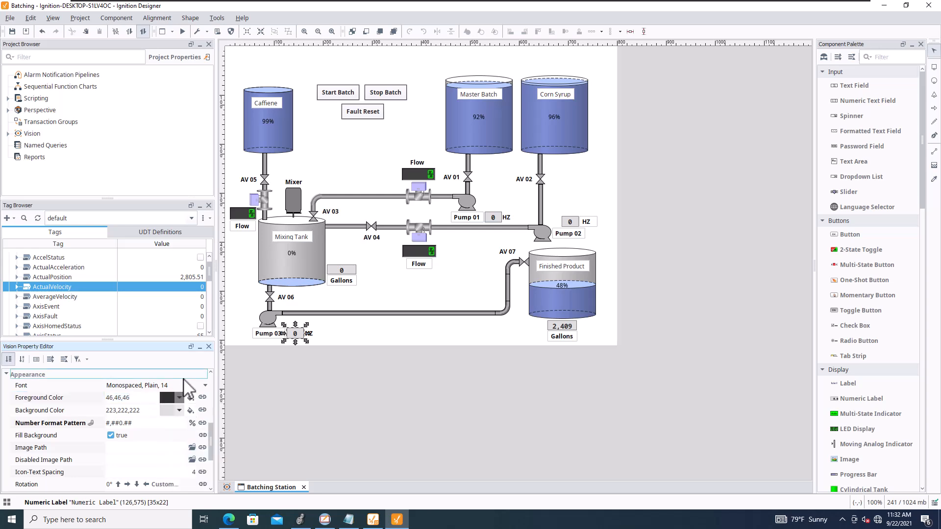
click(179, 411)
click(171, 439)
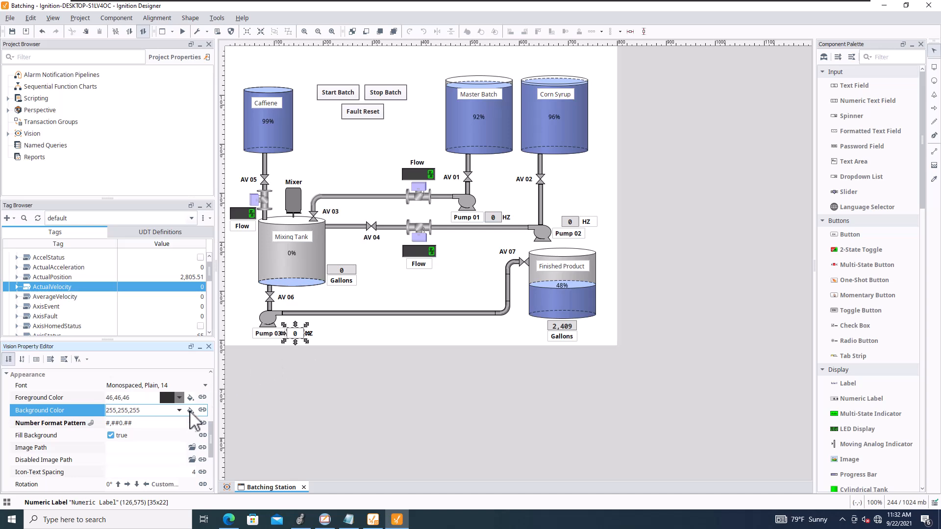
click(326, 346)
Set the border of the Pump 03 numeric label to No Border.
click(302, 334)
scroll(195, 413, up, 3)
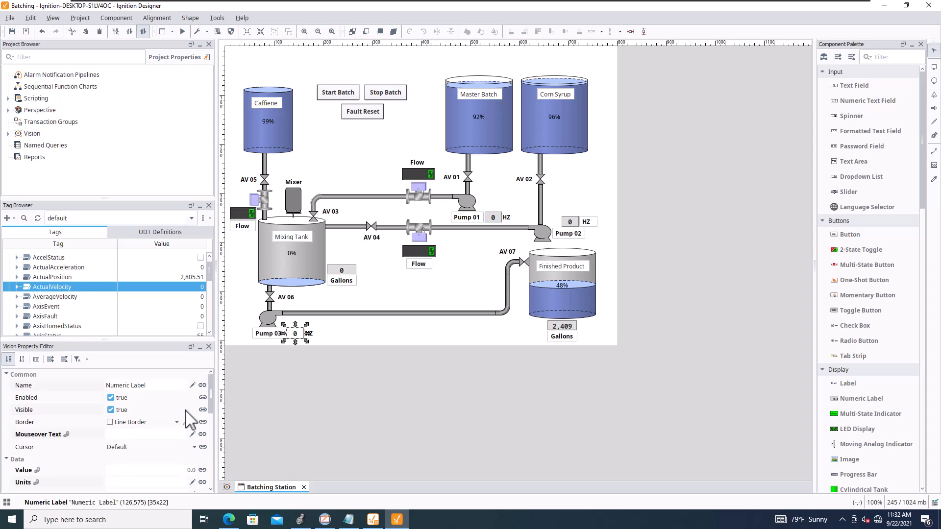
click(178, 422)
click(177, 422)
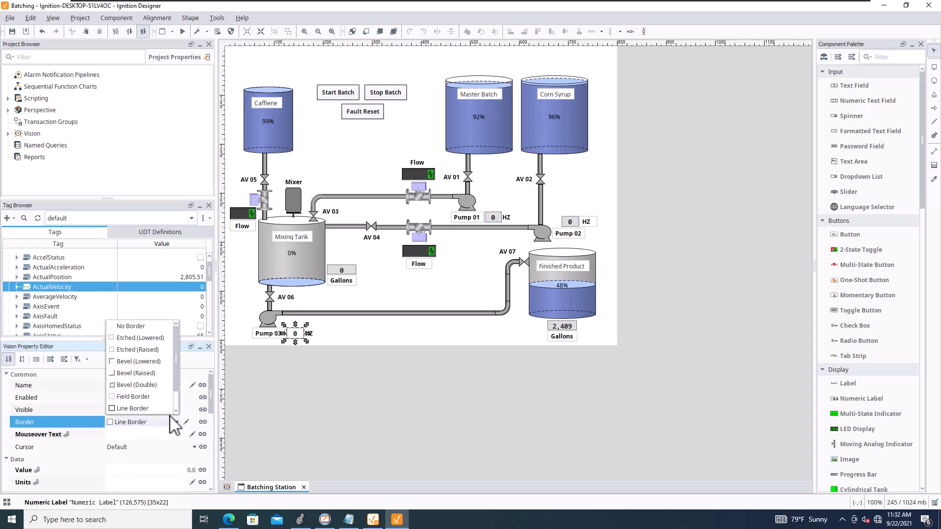
click(137, 325)
Nudge the Pump 03 HZ text field left so it sits closer to its numeric label.
click(308, 334)
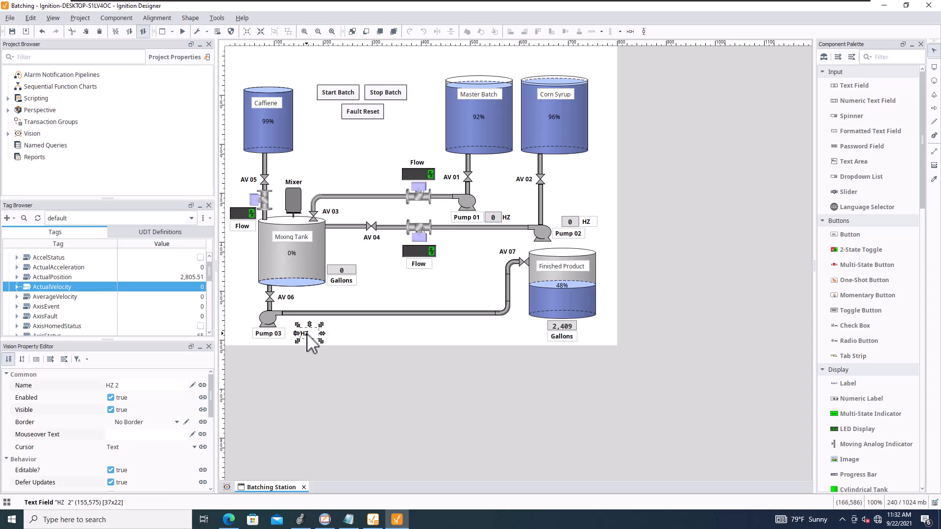
key(Left)
key(Left)
click(355, 328)
click(297, 335)
click(304, 335)
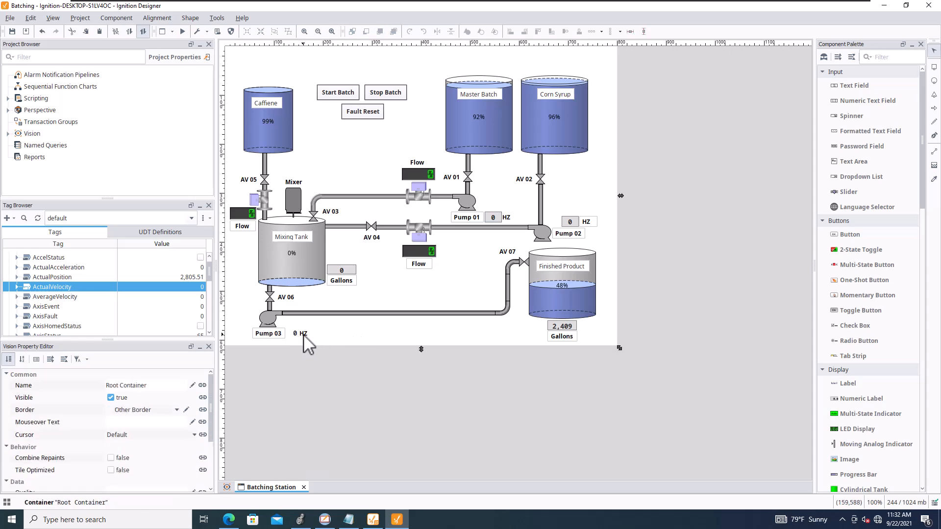
click(353, 335)
Set the Pump 01 numeric label to No Border and give it a white background color.
click(493, 219)
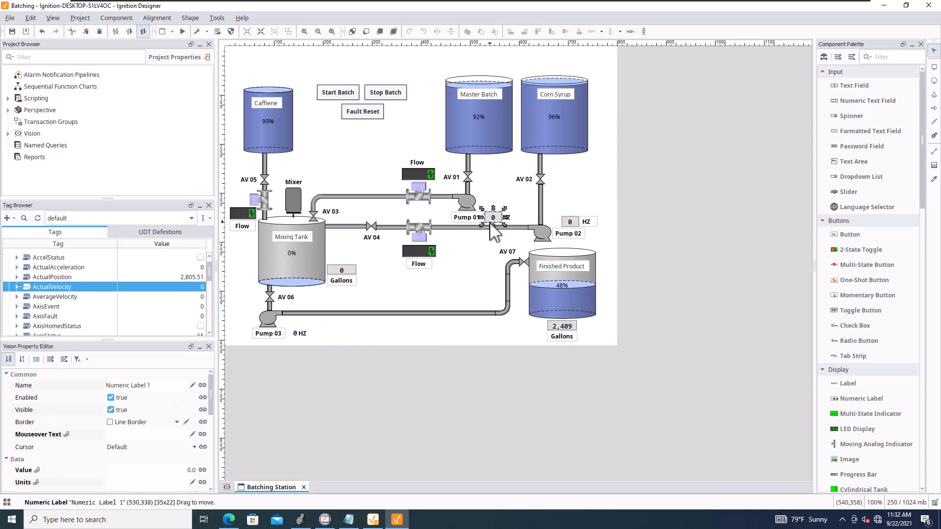
click(177, 422)
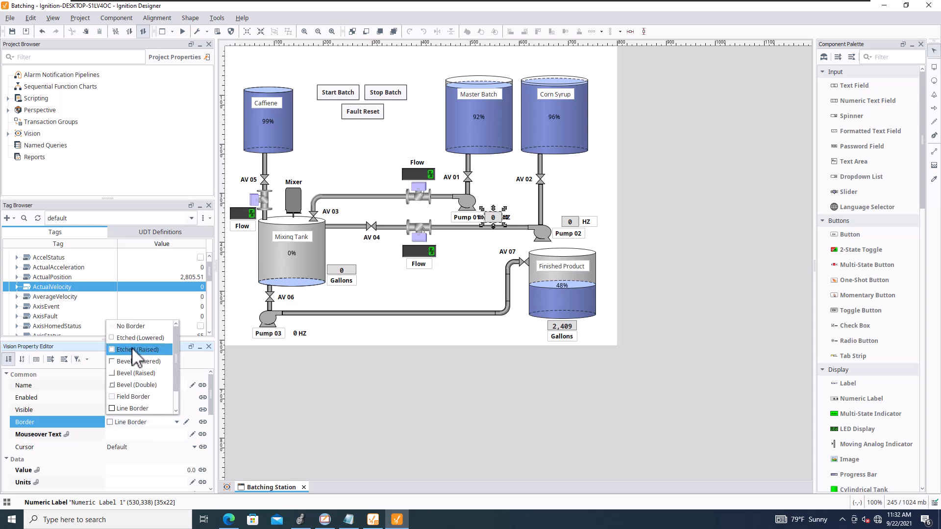
click(134, 326)
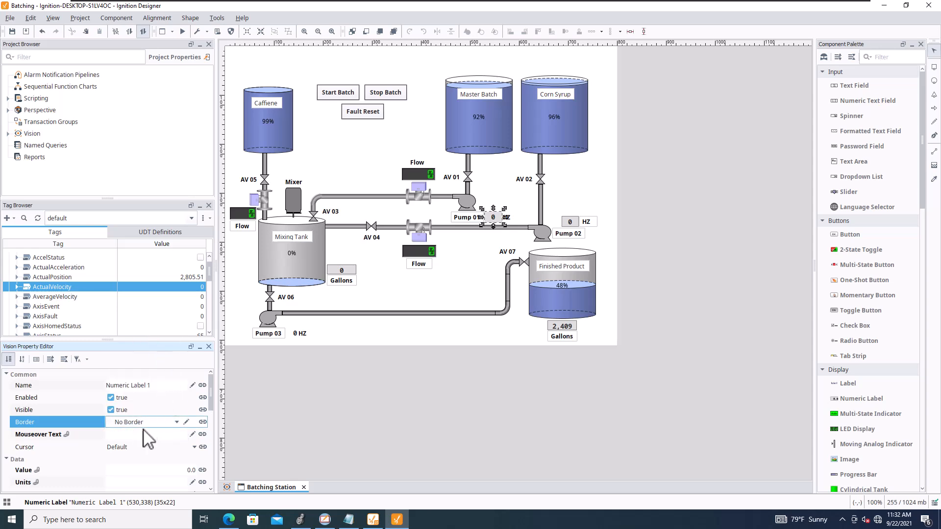
scroll(152, 451, down, 3)
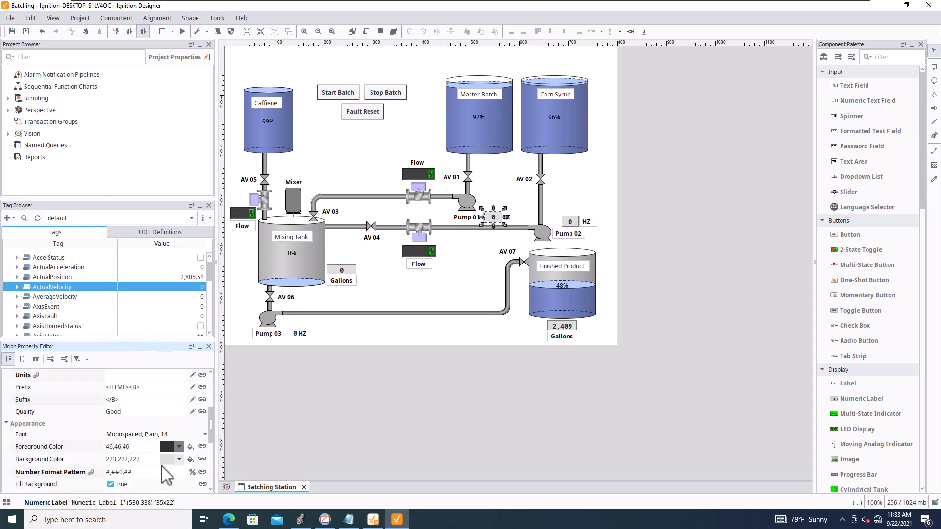
click(182, 461)
click(180, 460)
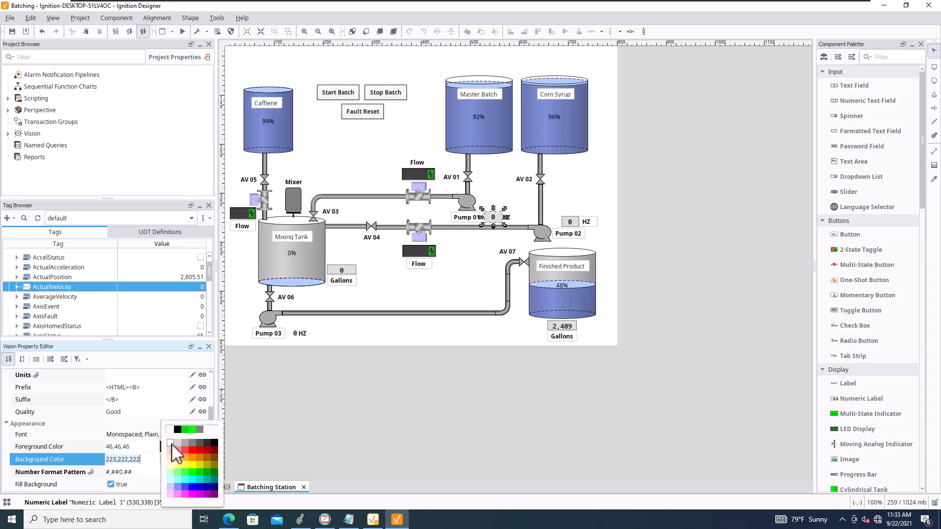
click(170, 443)
Nudge the Pump 01 HZ text field left in small increments toward its numeric label.
mouse_move(498, 221)
mouse_down()
mouse_move(487, 249)
mouse_move(496, 217)
mouse_up()
click(503, 222)
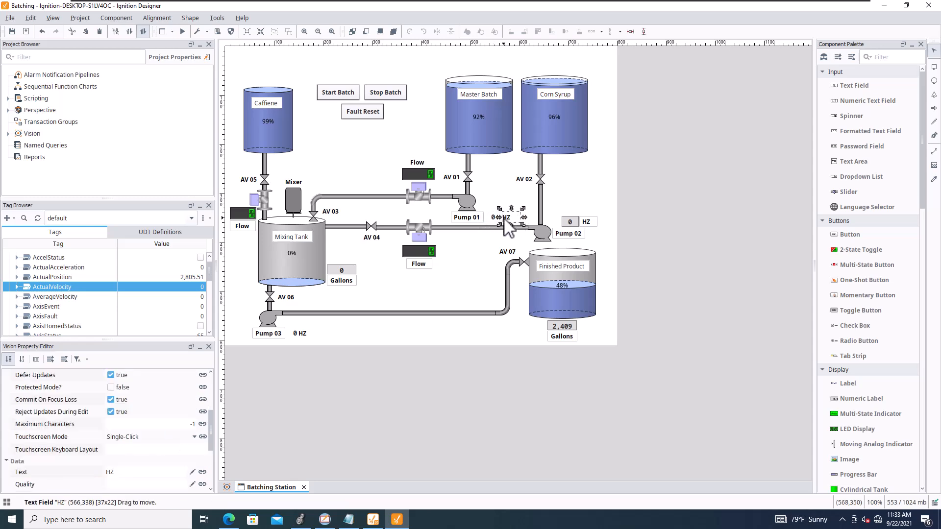
key(Left)
key(Left)
key(Left)
key(Left)
key(Left)
key(Left)
key(Left)
key(Left)
key(Left)
click(498, 198)
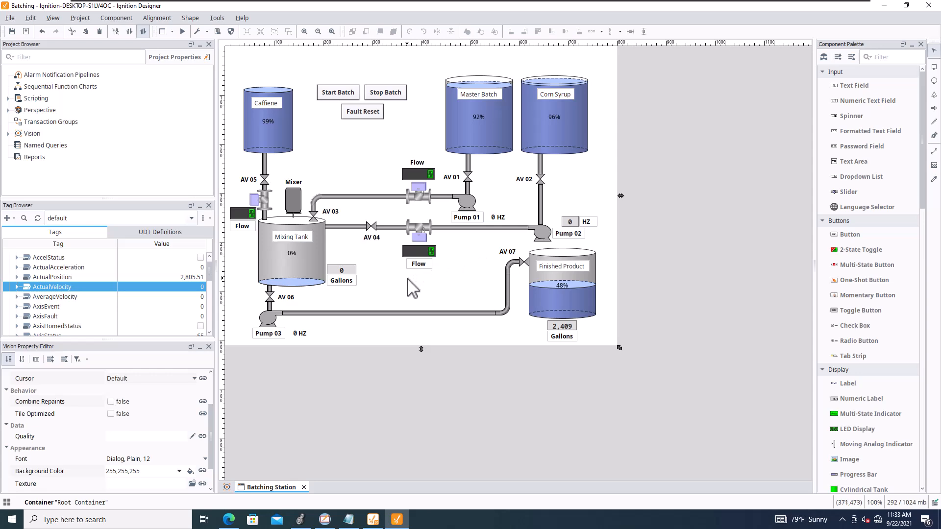
Set the Pump 02 numeric label's background color to white (255,255,255) and its border to No Border.
click(577, 223)
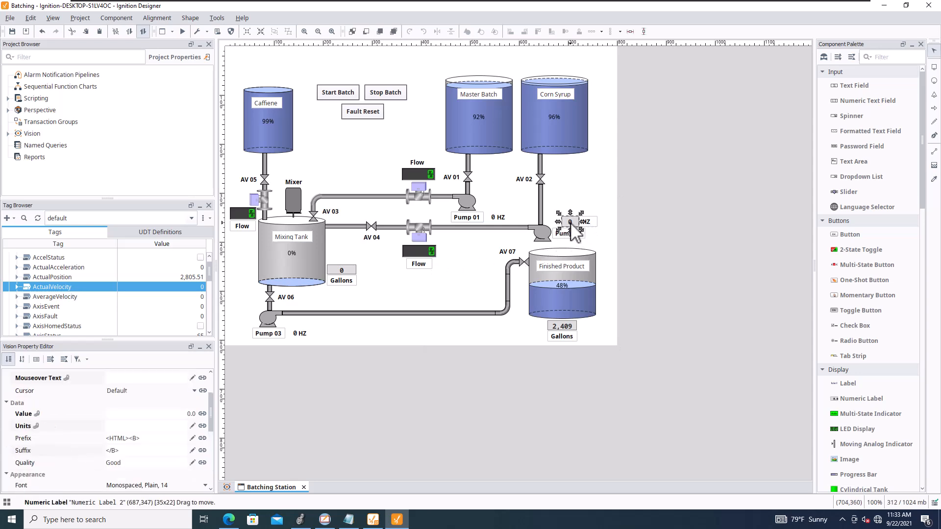
scroll(162, 460, down, 3)
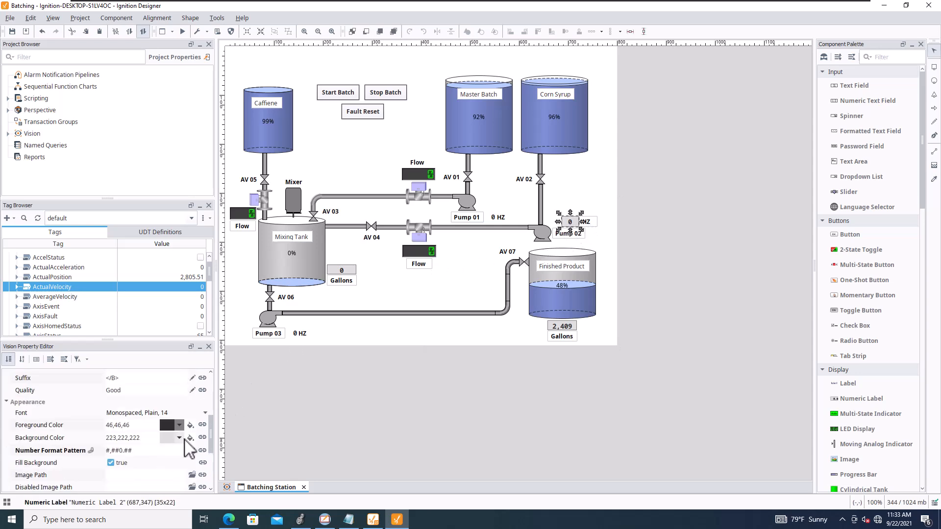
click(181, 438)
click(171, 452)
scroll(179, 400, down, 2)
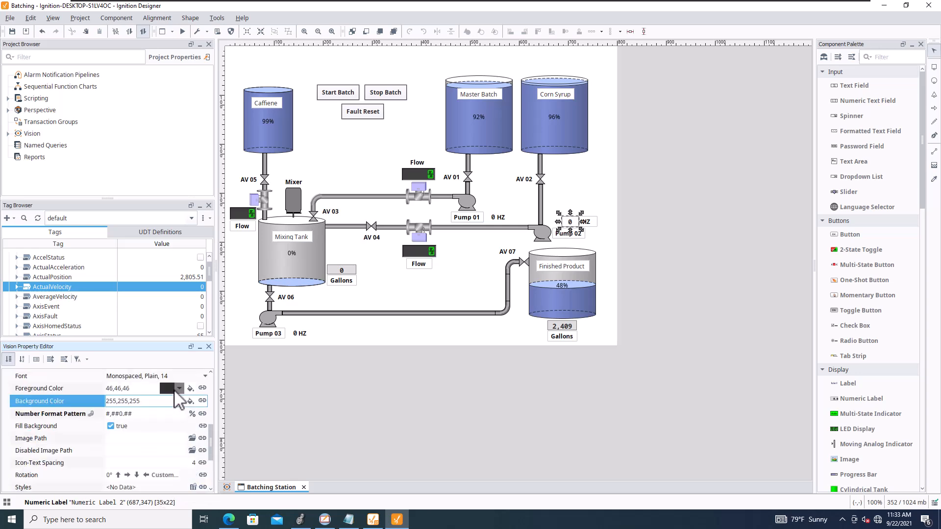
scroll(176, 416, up, 3)
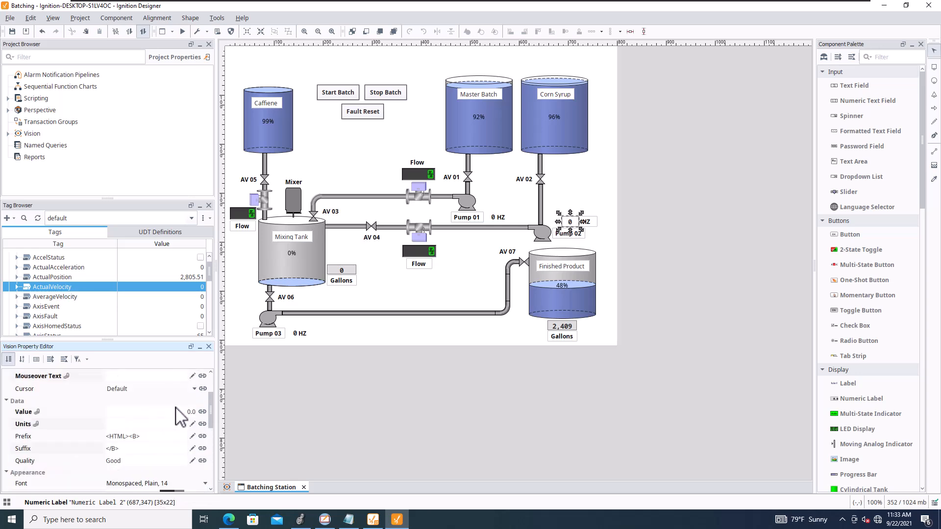
scroll(182, 444, up, 2)
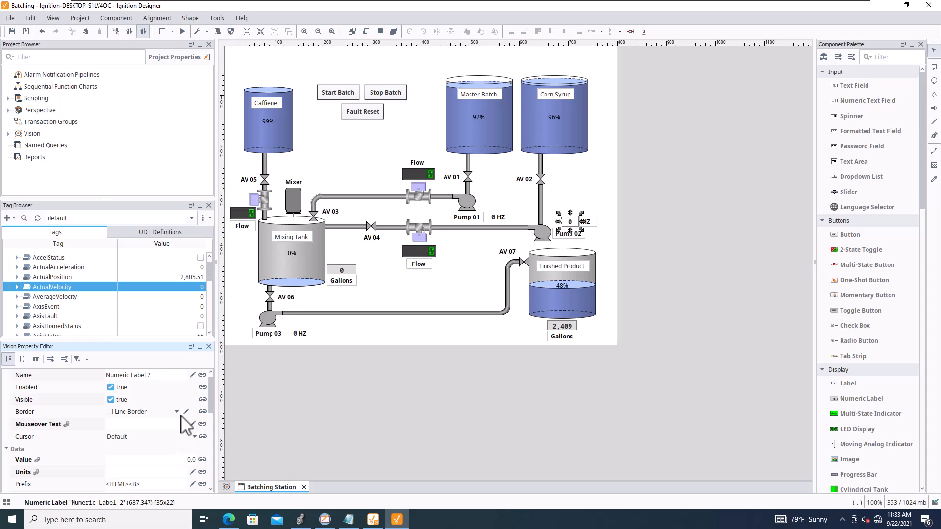
click(174, 415)
click(151, 317)
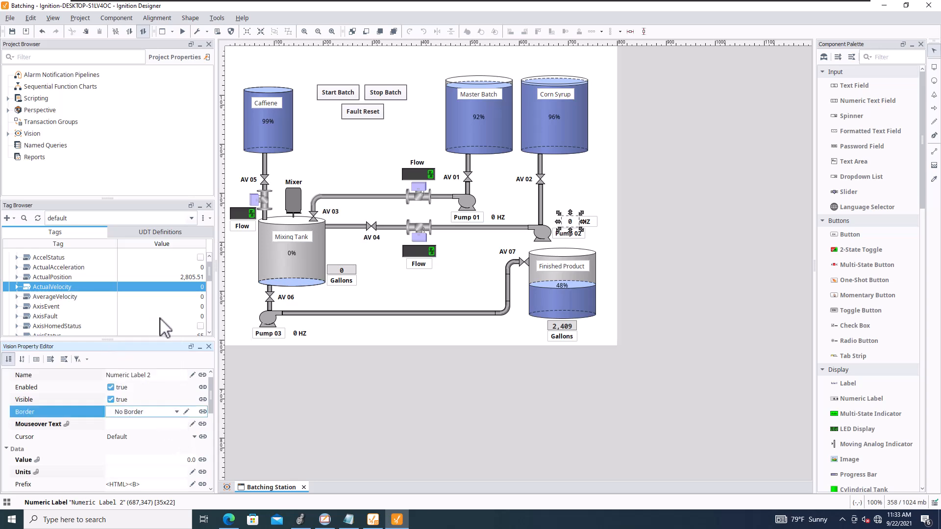
Set the border of the Pump 02 HZ text field to No Border.
click(586, 222)
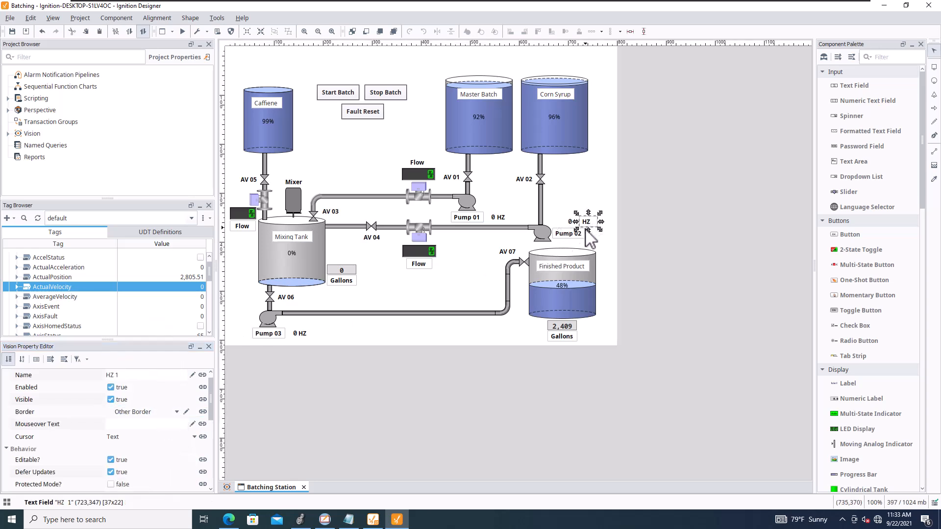
click(176, 413)
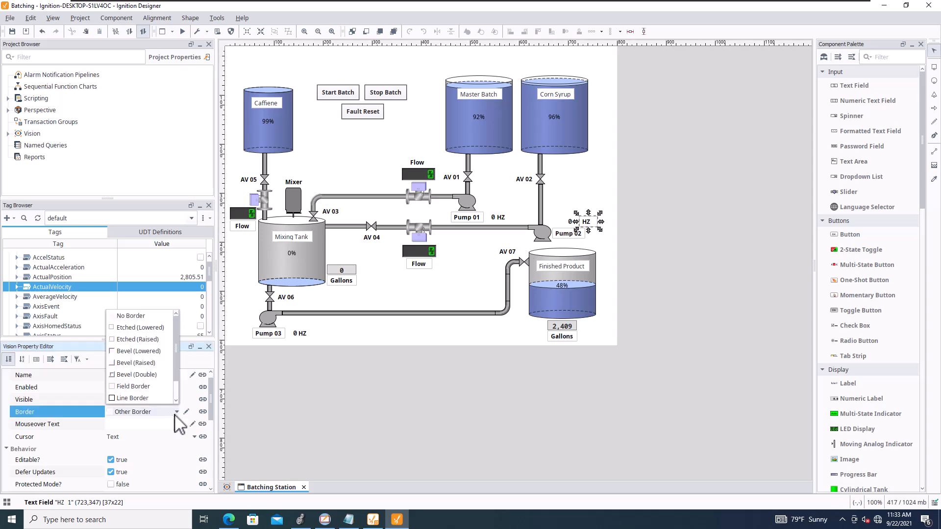
click(140, 318)
scroll(158, 434, down, 3)
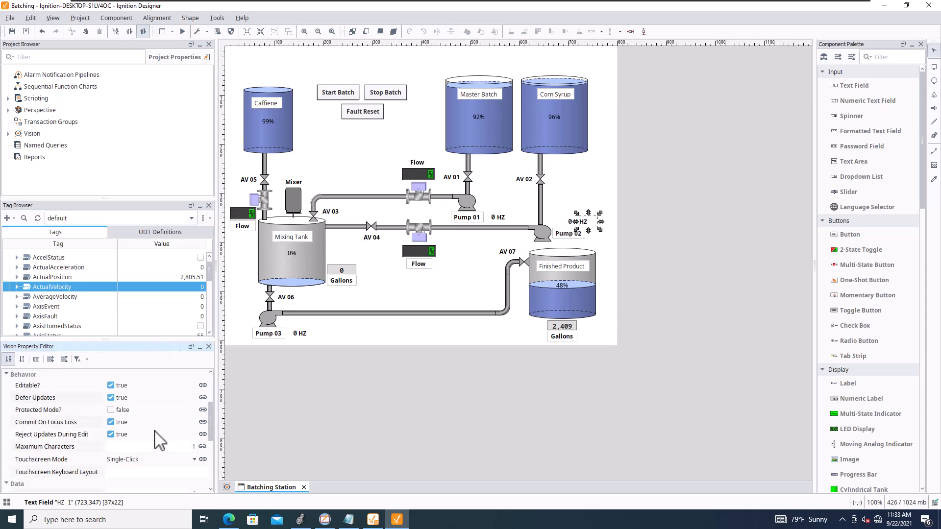
scroll(166, 454, down, 2)
scroll(176, 460, down, 1)
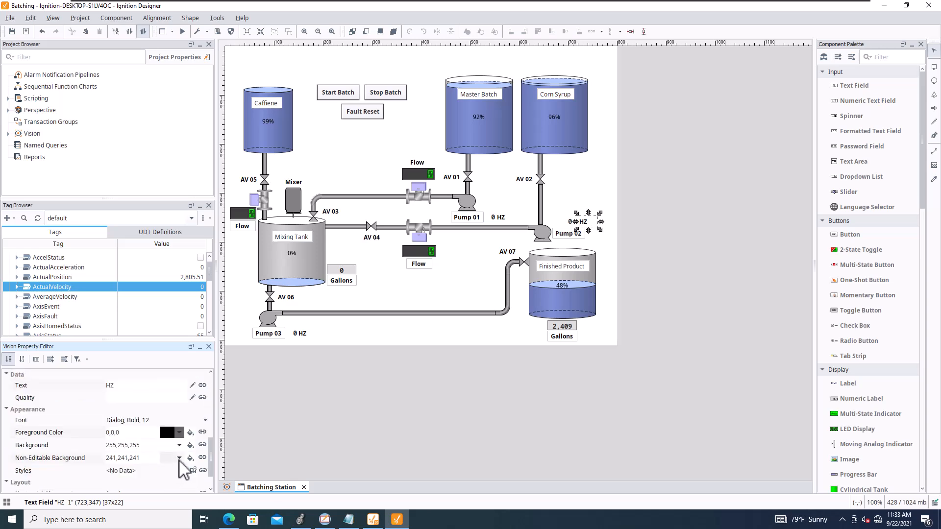
click(420, 335)
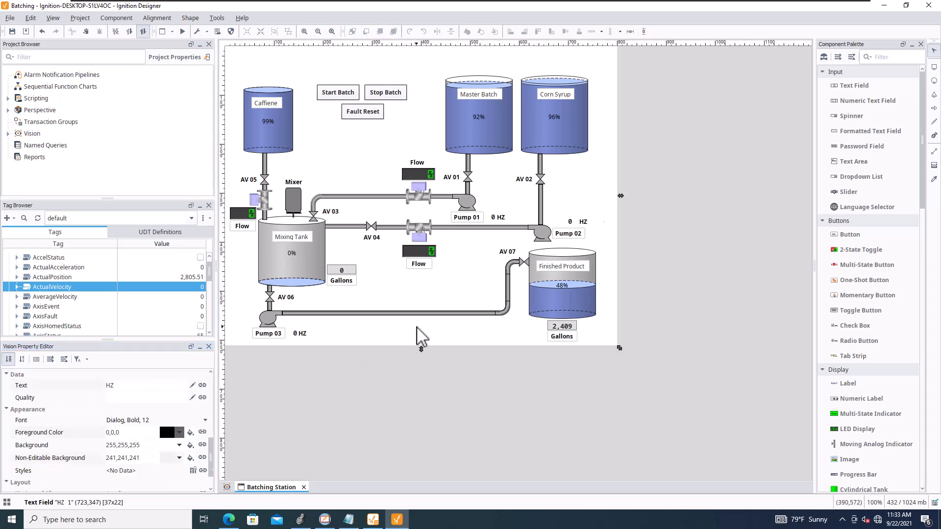
Nudge the Pump 02 HZ text field left in small increments so it sits closer to its numeric label.
click(589, 224)
key(Left)
key(Left)
key(Left)
key(Left)
key(Left)
key(Left)
key(Left)
key(Left)
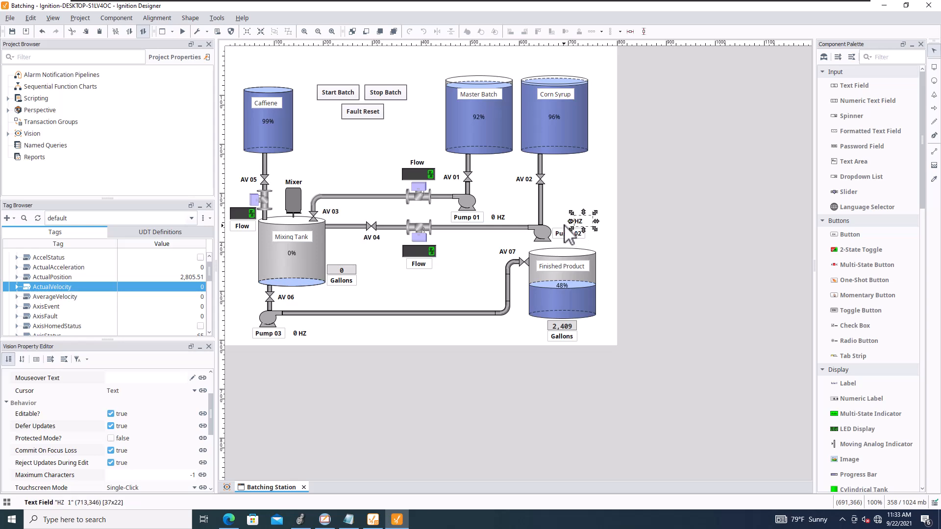
click(573, 205)
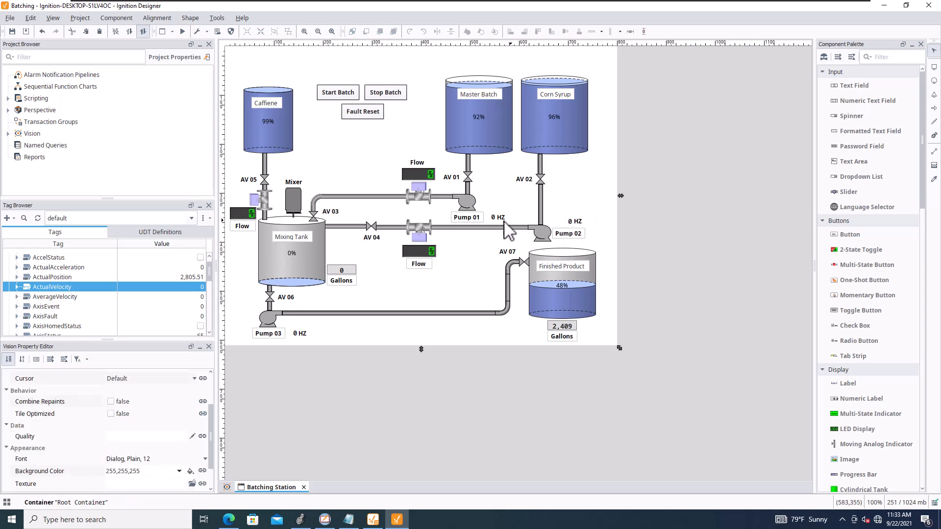
Set the border of the Pump 01 name text field to No Border.
click(475, 220)
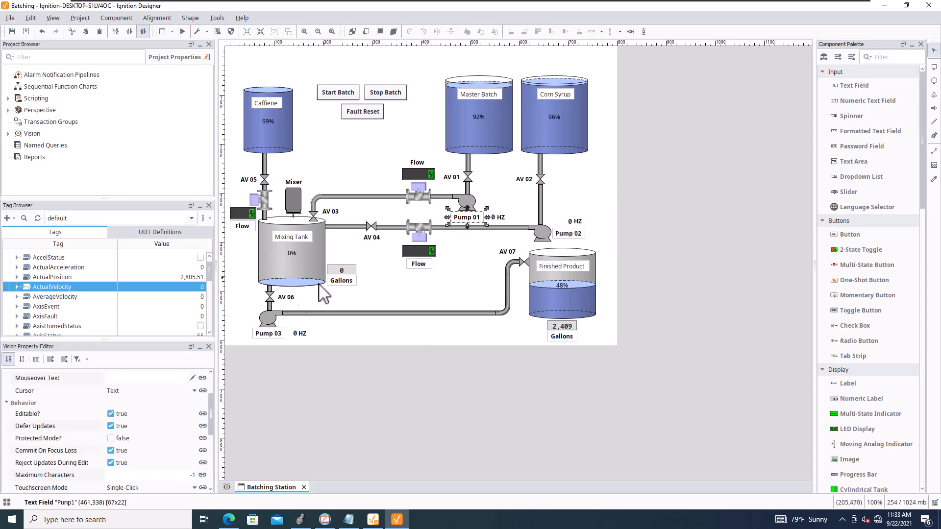
scroll(157, 434, down, 2)
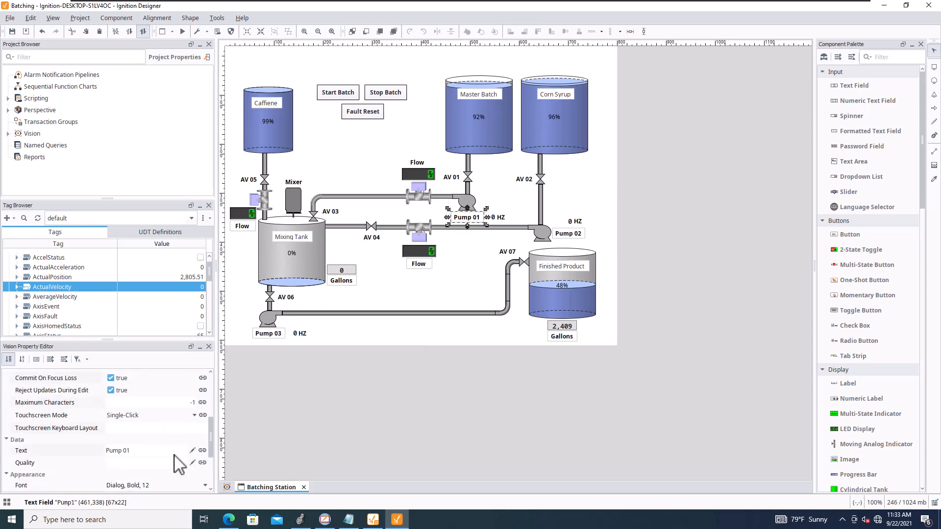
scroll(180, 444, up, 5)
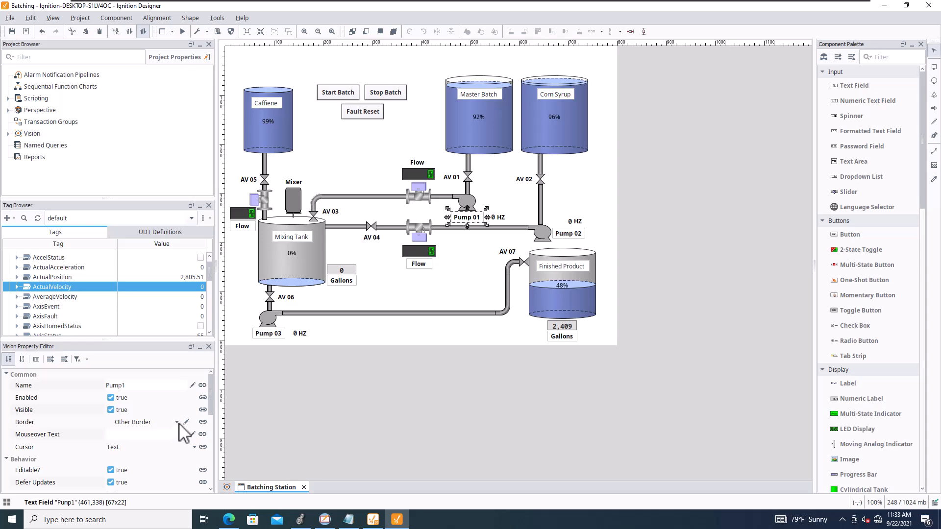
click(176, 422)
click(153, 329)
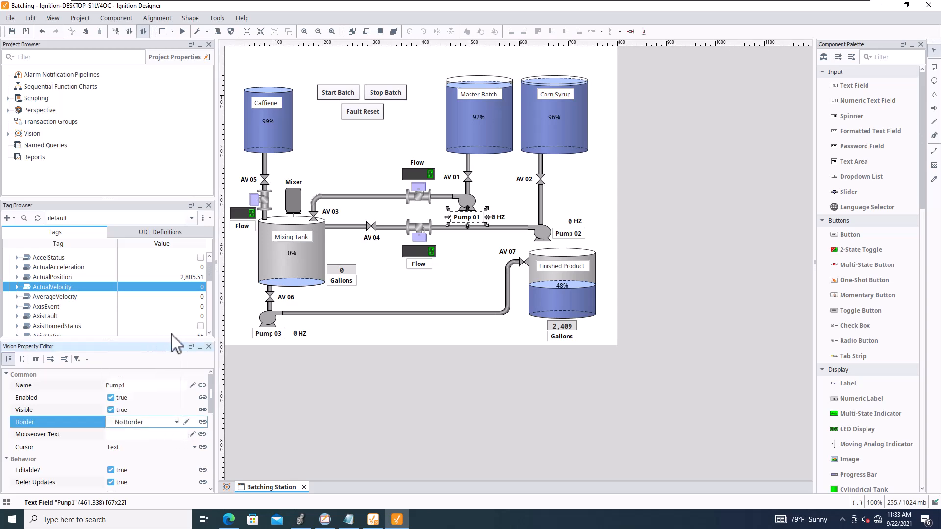
click(431, 284)
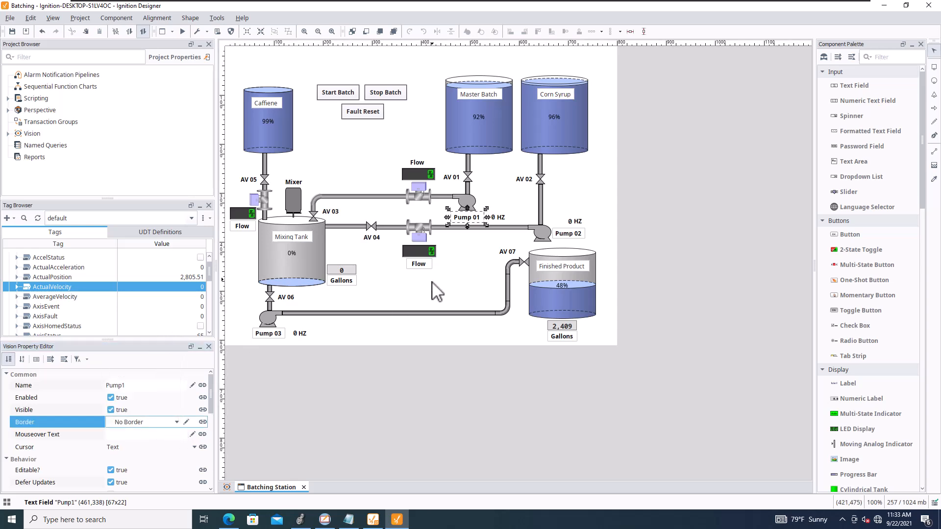
Remove the borders from the Pump 02 and Pump 03 name text fields by setting each to No Border.
click(576, 234)
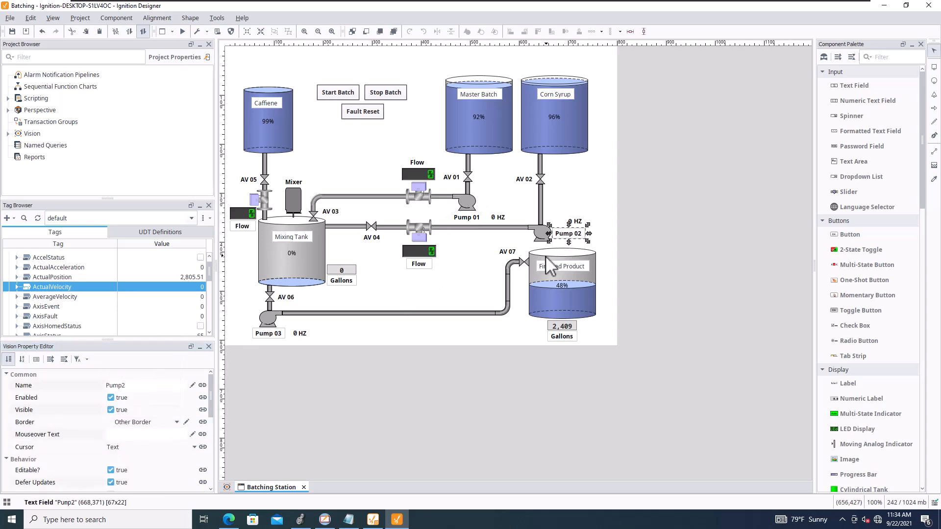
click(177, 422)
click(133, 326)
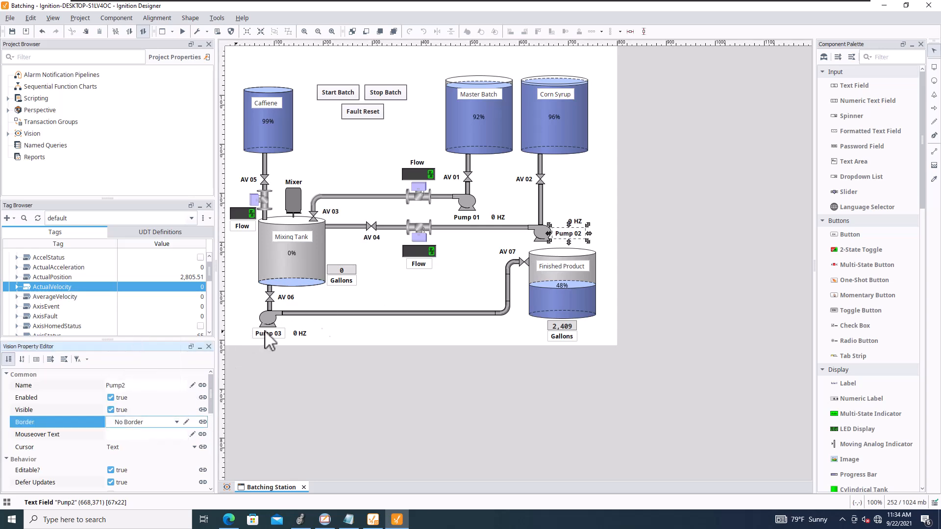
click(271, 334)
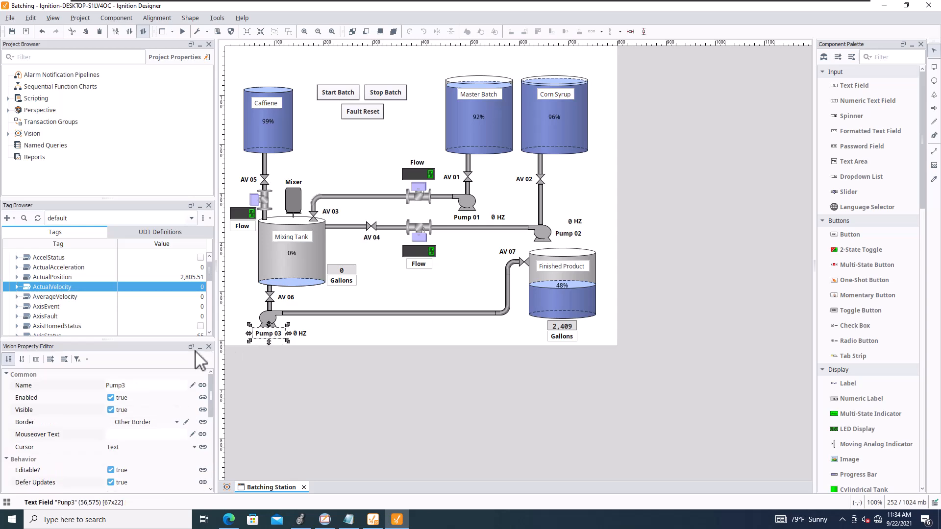
click(177, 422)
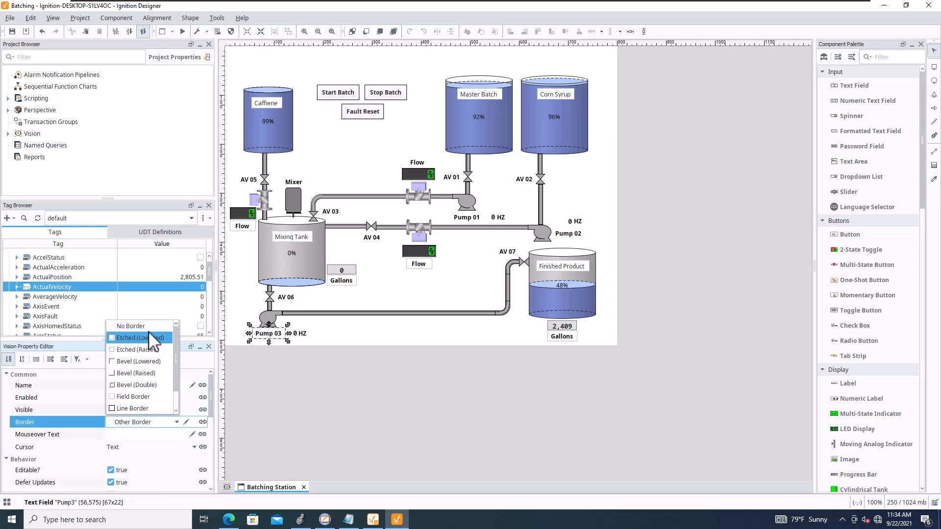
click(133, 326)
click(372, 331)
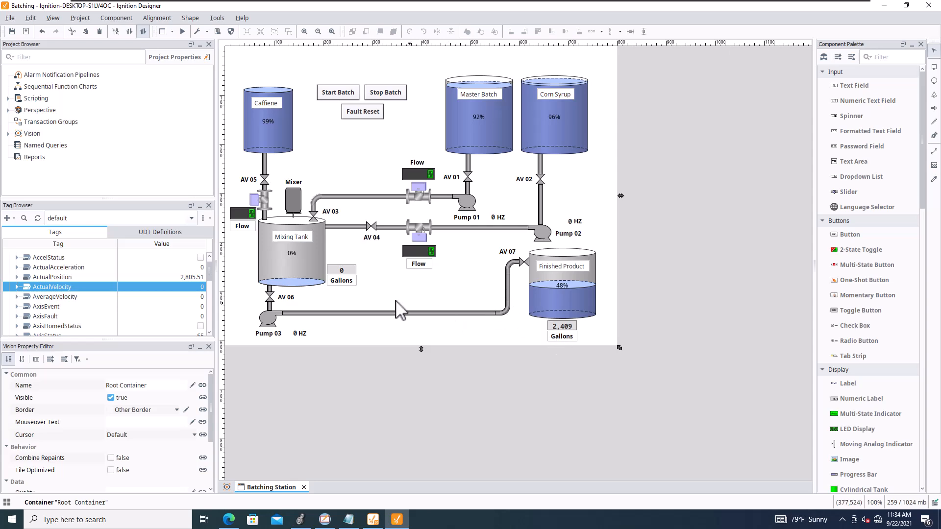
Set the Gallons text fields beside the Mixing Tank and below the Finished Product tank to No Border.
click(350, 283)
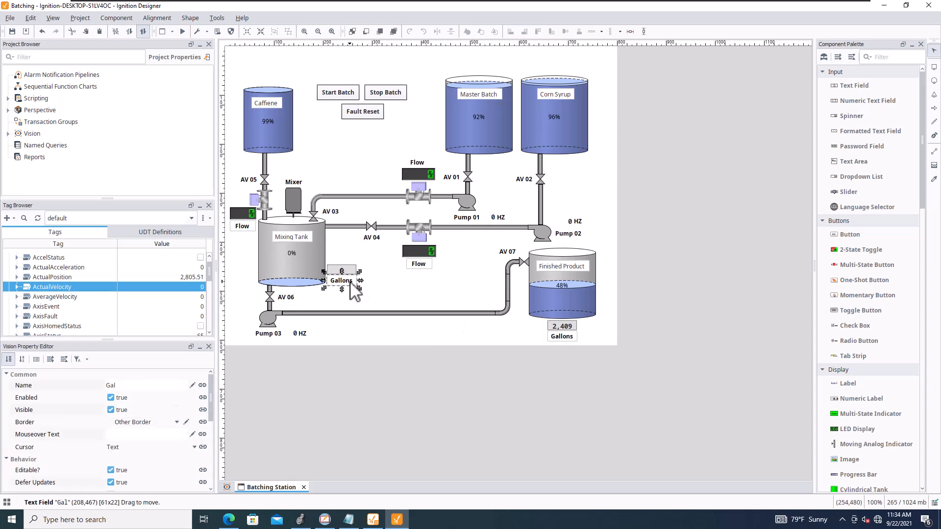
click(178, 422)
click(137, 326)
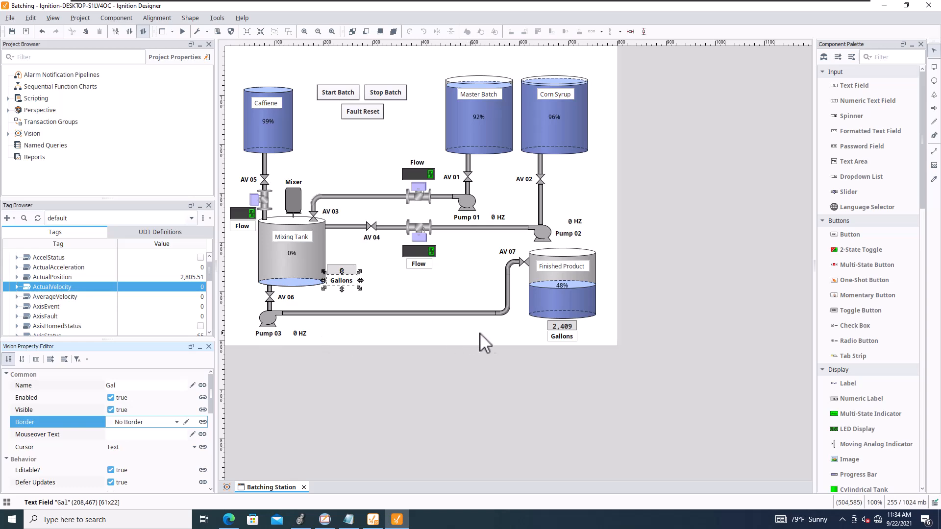
click(556, 338)
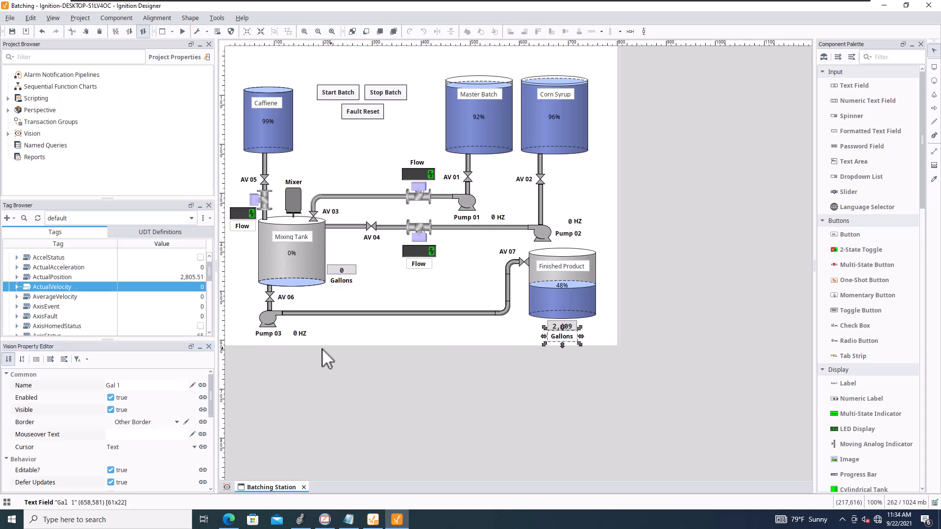
click(165, 423)
click(137, 326)
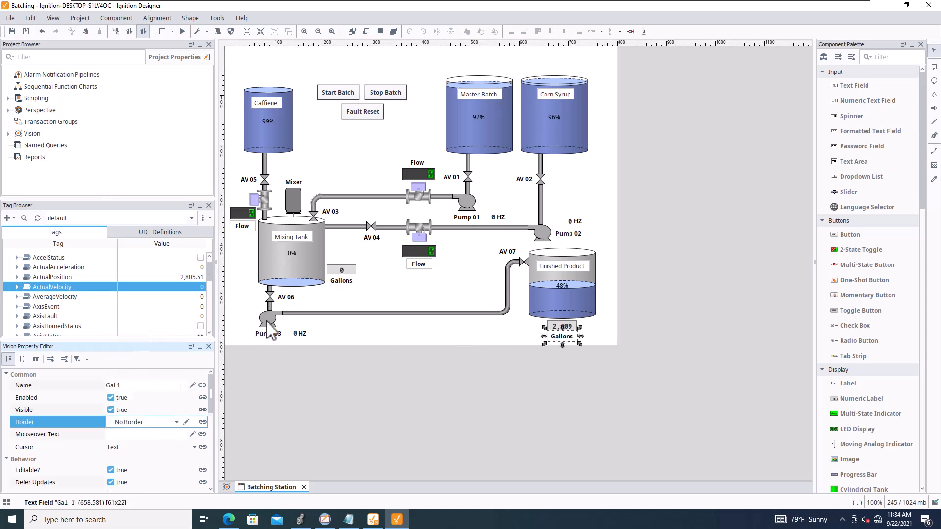
click(445, 335)
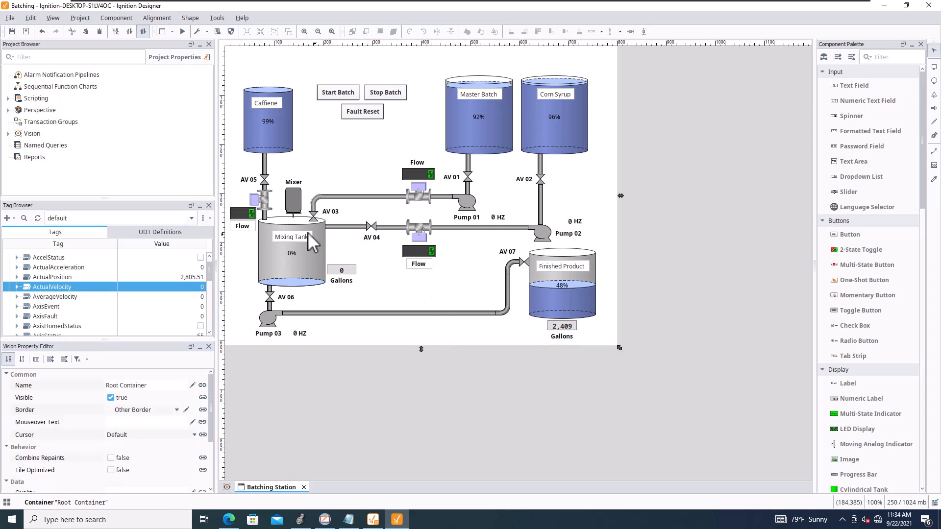
Set the Flow text field beside the Mixing Tank, below the AV 05 flow meter, to No Border and save the project.
click(253, 229)
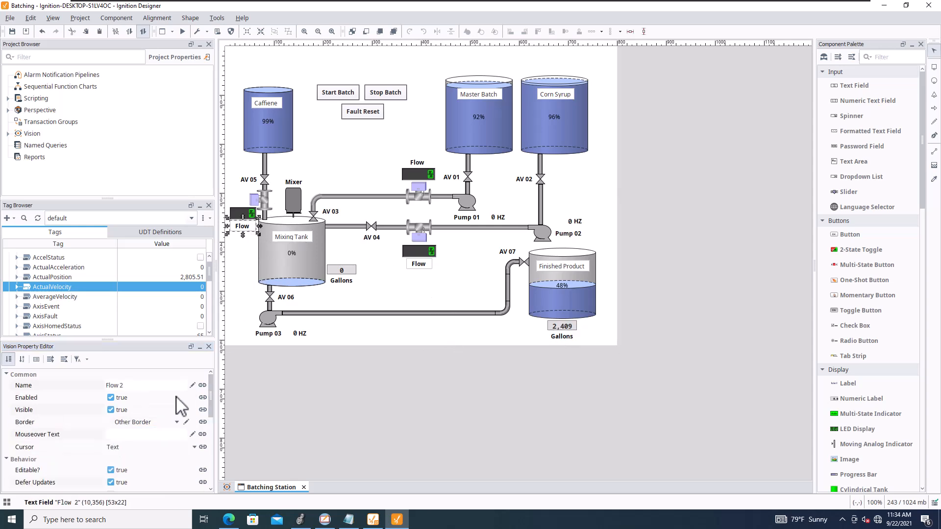
click(179, 425)
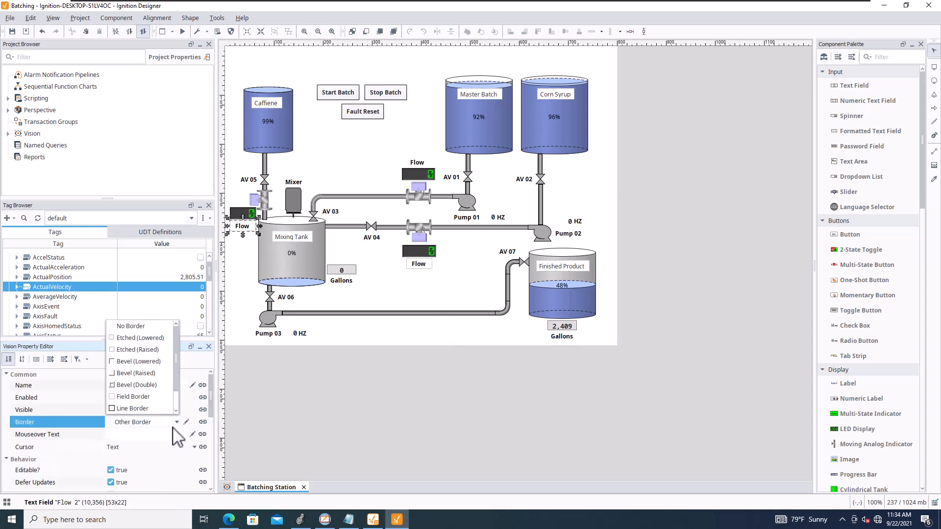
click(152, 326)
click(394, 284)
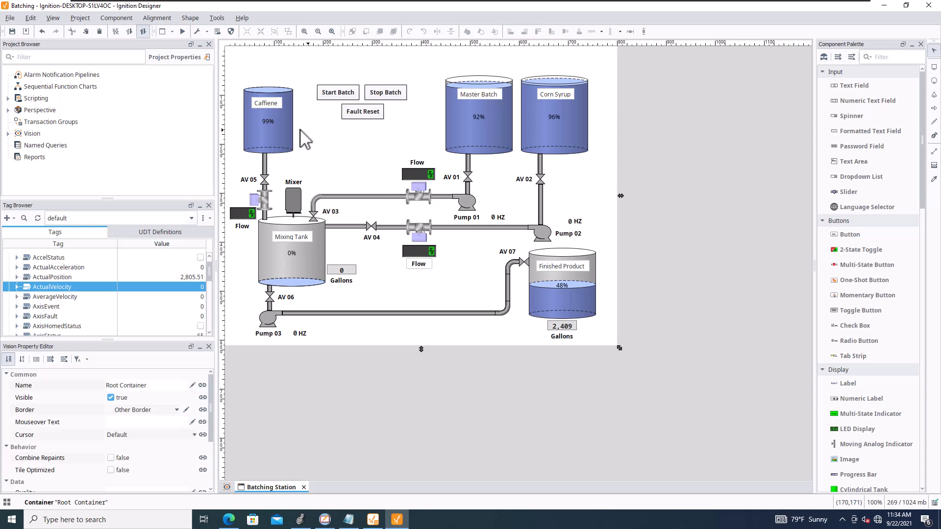
click(12, 31)
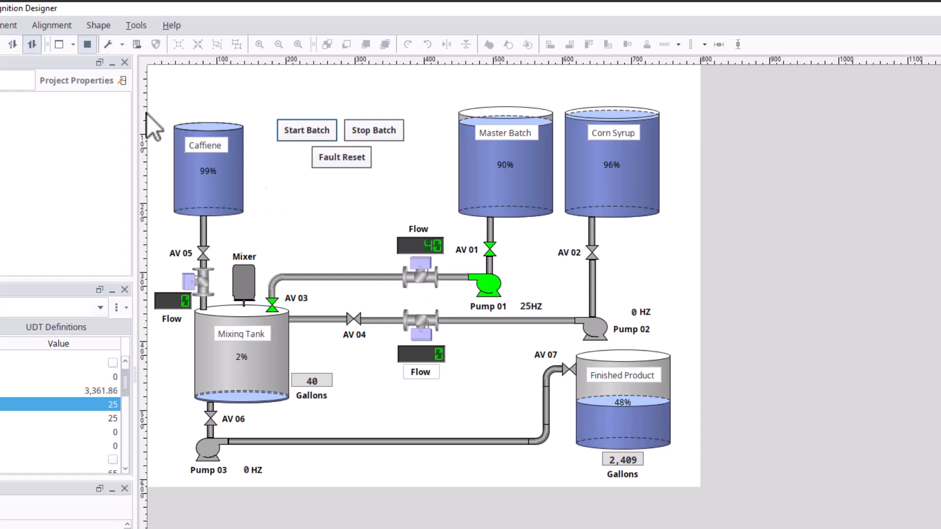
Leave preview mode and nudge the Pump 01 numeric speed label left in small increments toward the pump name.
click(87, 44)
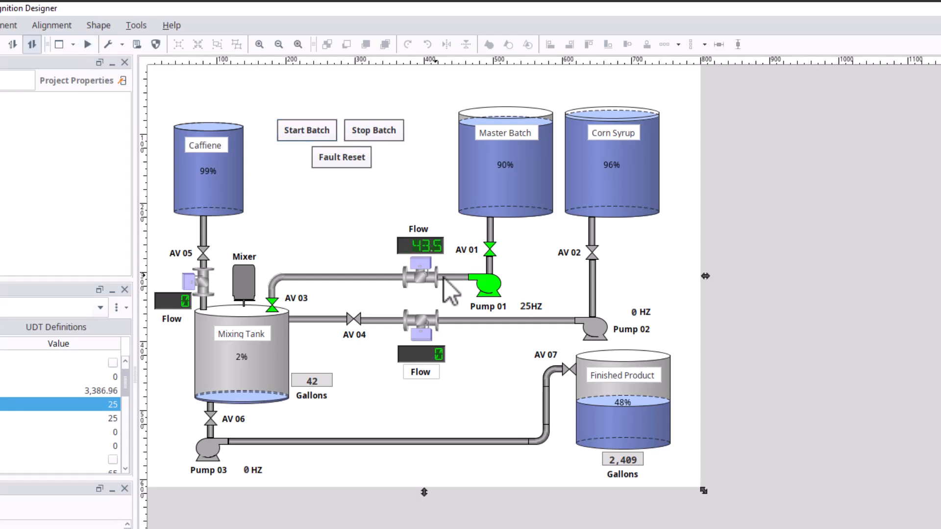
click(527, 307)
key(Left)
key(Left)
key(Left)
key(Left)
key(Left)
key(Left)
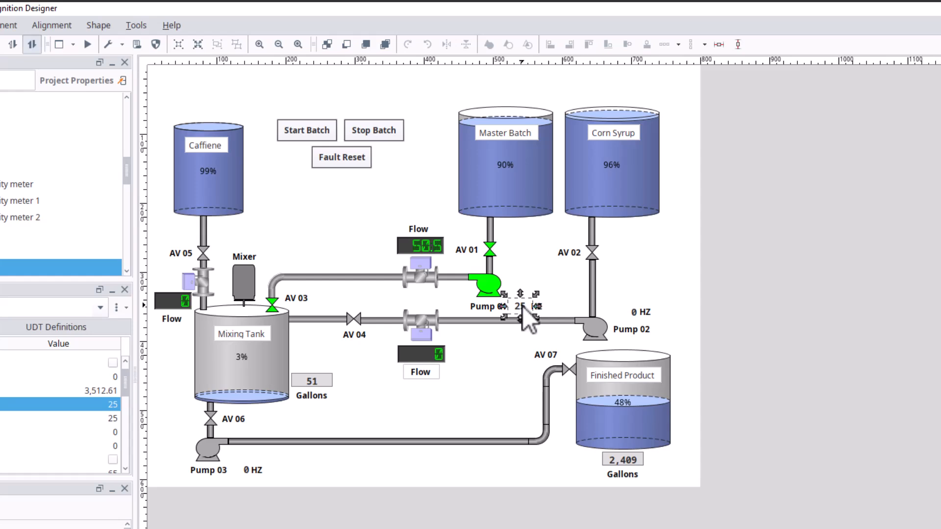
Nudge the Pump 01 HZ text field left until it sits close behind the repositioned numeric speed label.
click(543, 308)
key(Left)
key(Left)
key(Left)
key(Left)
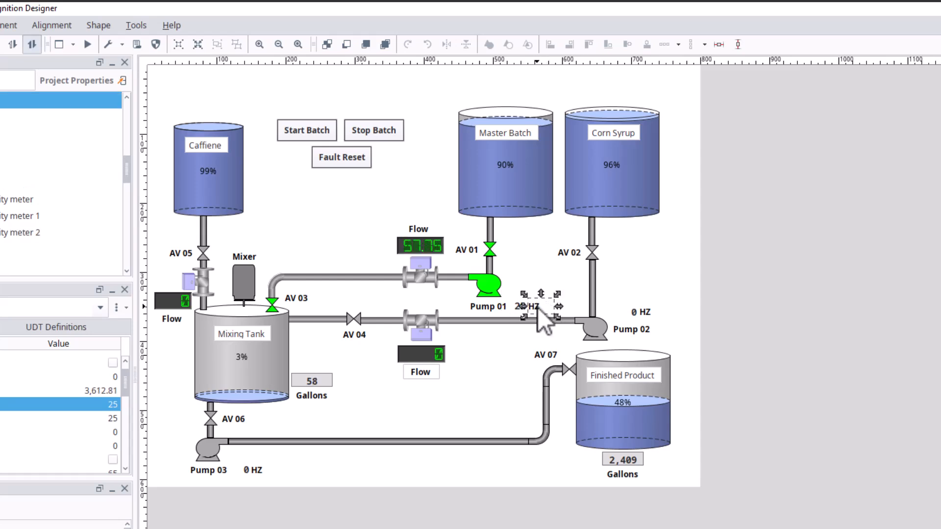
click(526, 271)
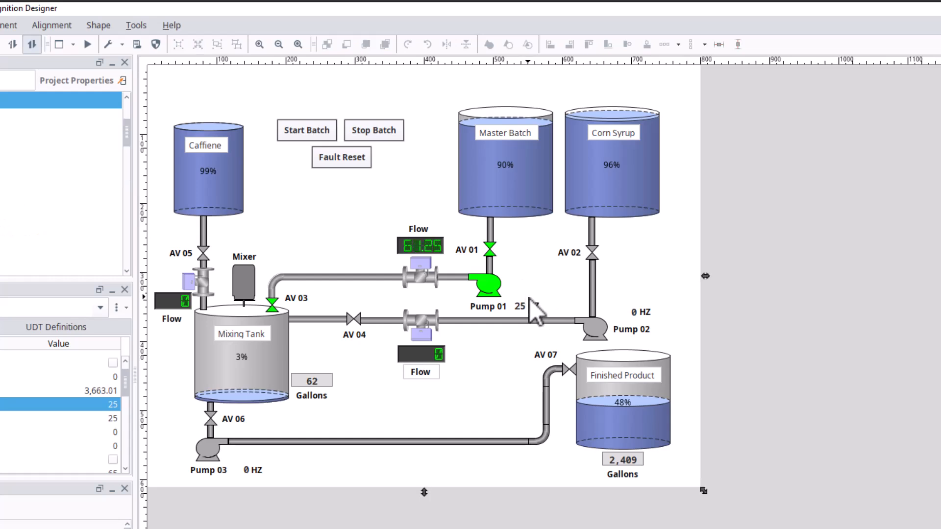
click(533, 306)
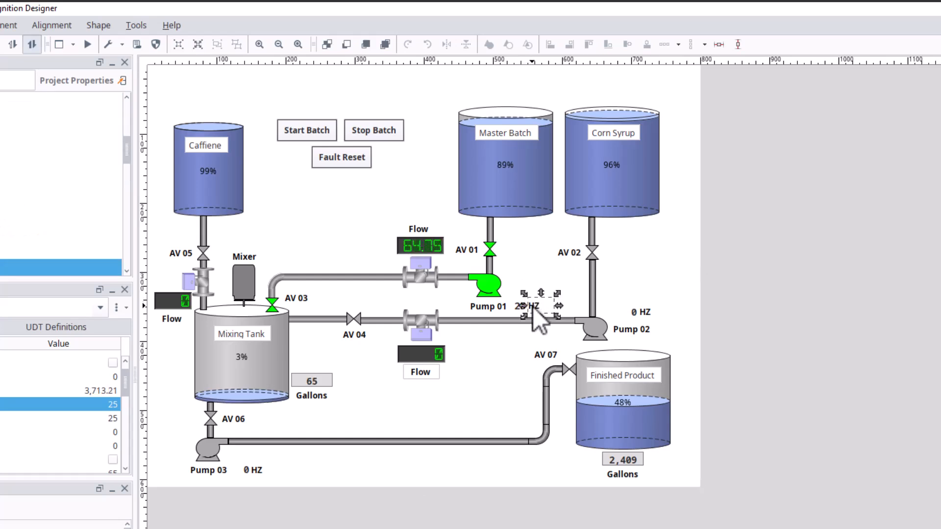
click(533, 271)
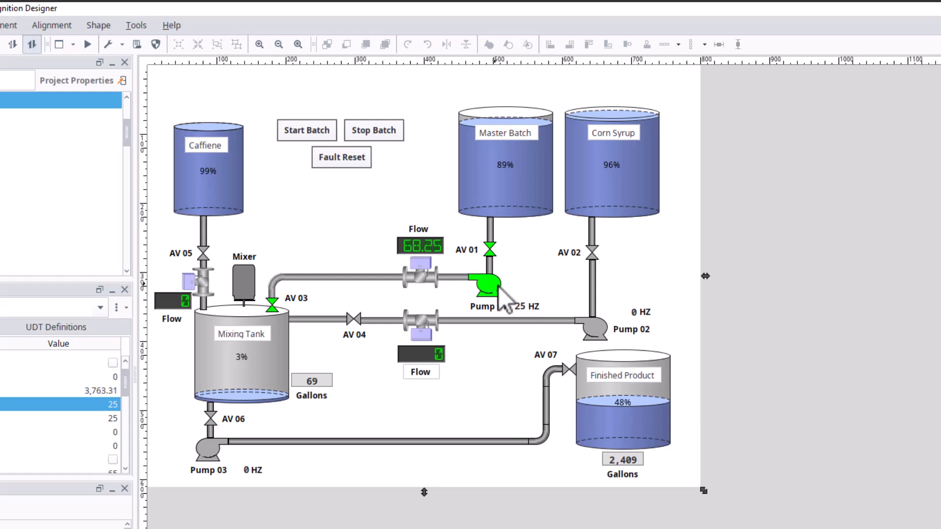
click(530, 310)
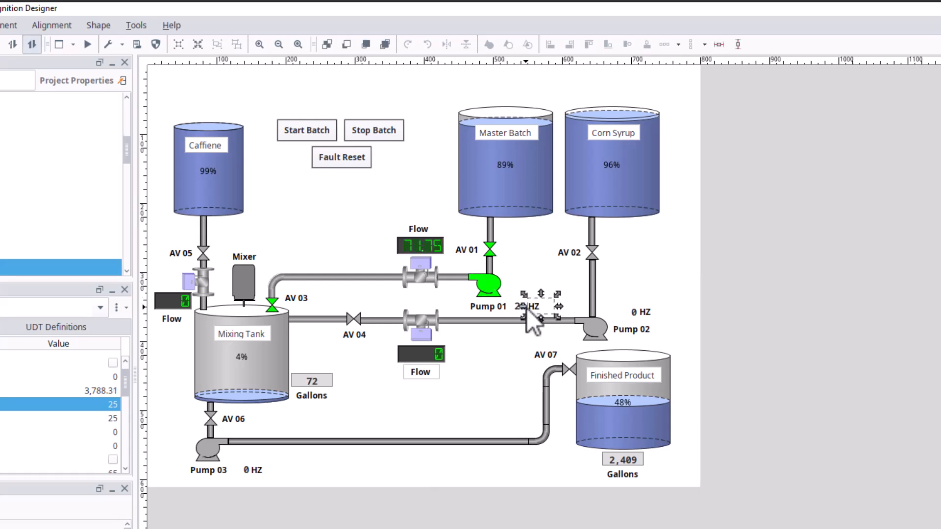
key(Left)
key(Left)
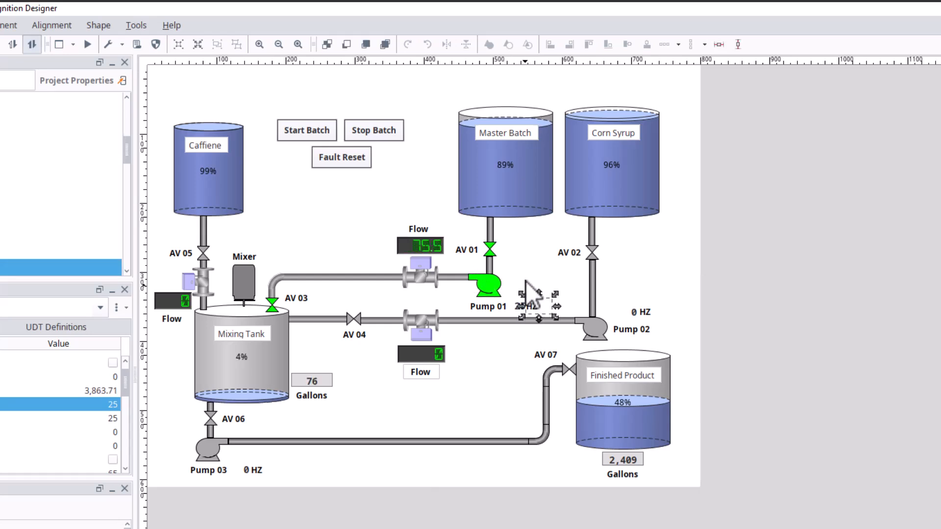
click(525, 275)
Nudge the numeric speed labels of Pump 02 and Pump 03 slightly left and check the spacing in preview mode.
click(633, 314)
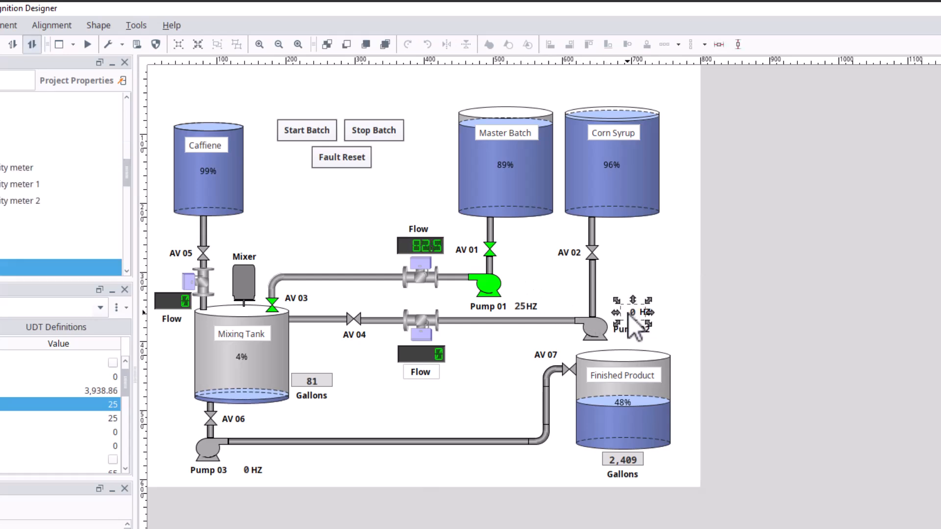
click(605, 284)
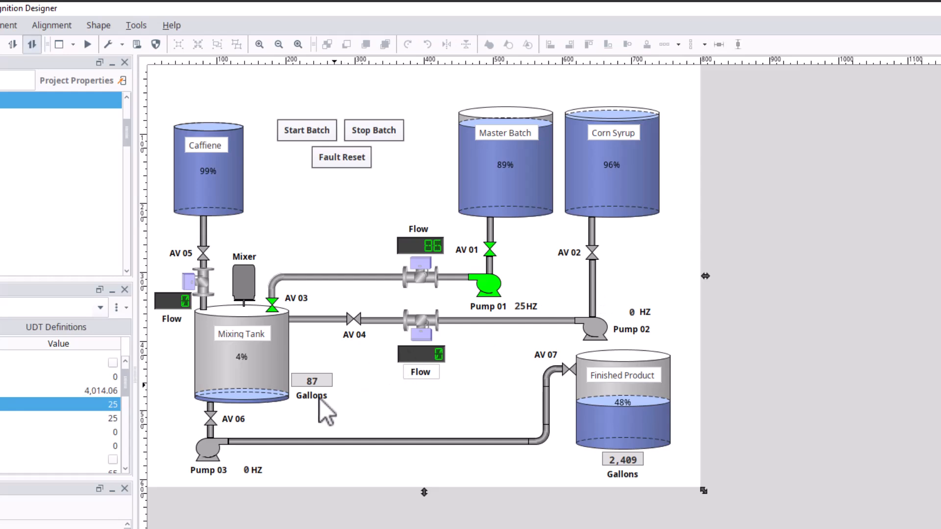
click(247, 472)
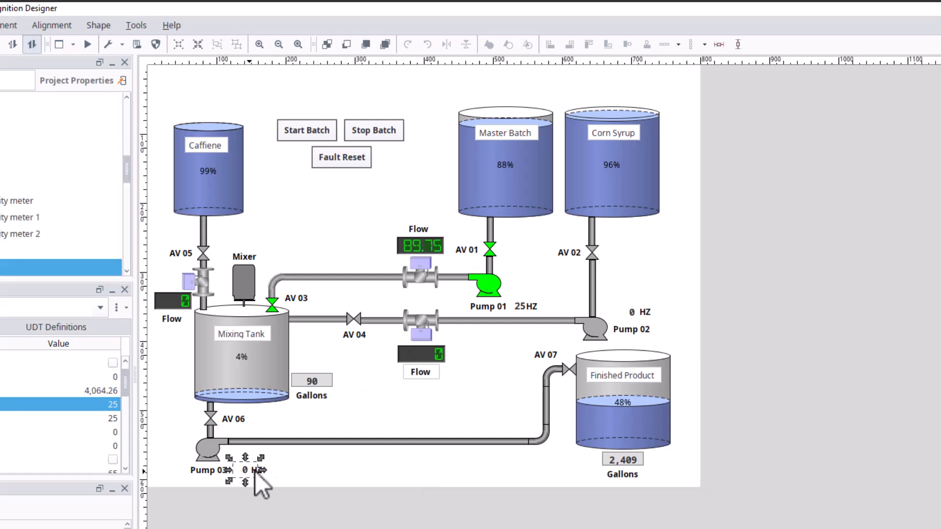
click(292, 473)
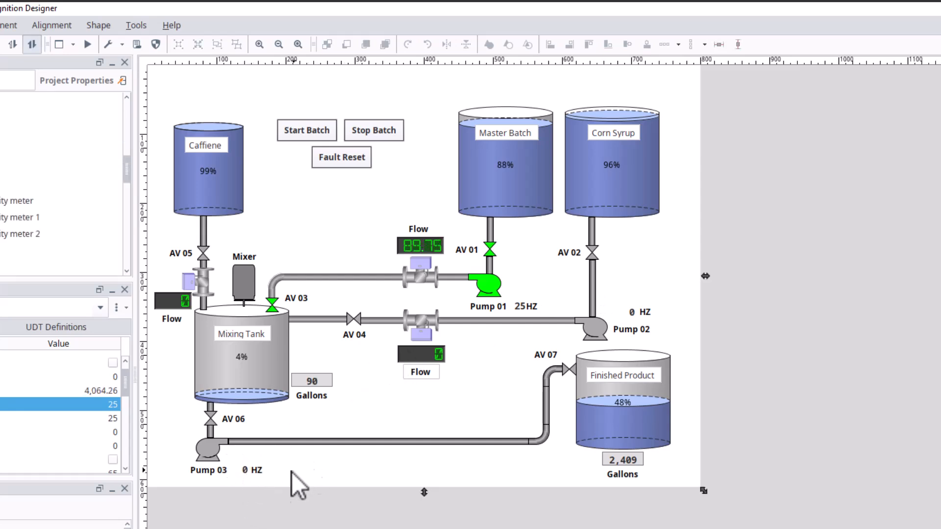
click(87, 44)
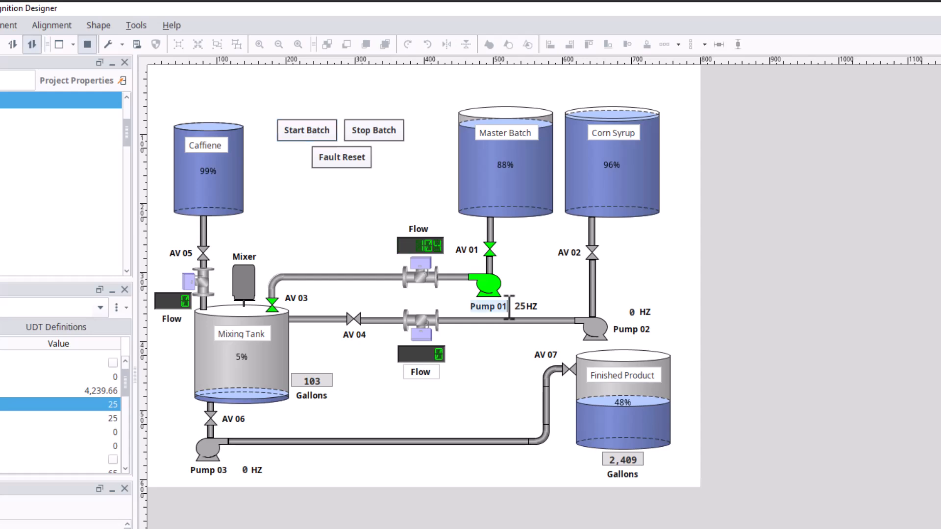
click(87, 44)
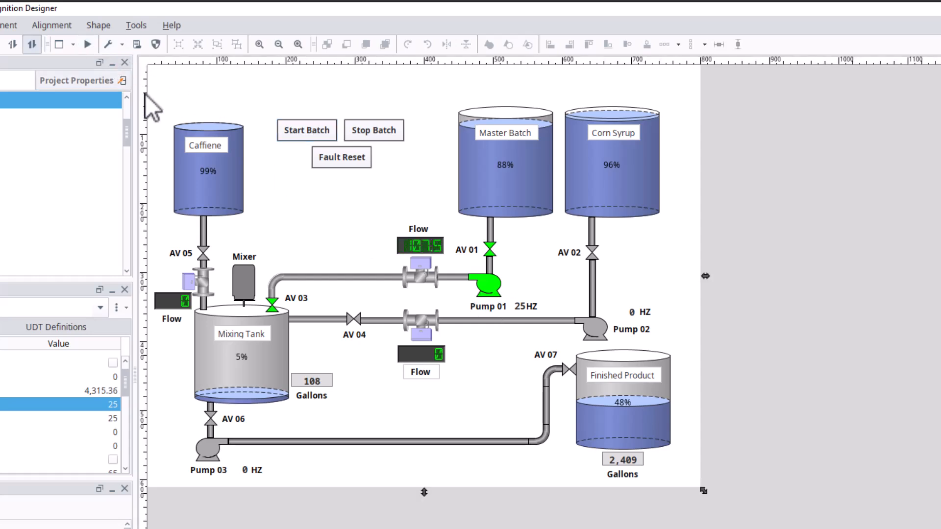
Try to align the Pump 01 name and its numeric speed label along their bottom and top edges.
click(526, 307)
click(490, 308)
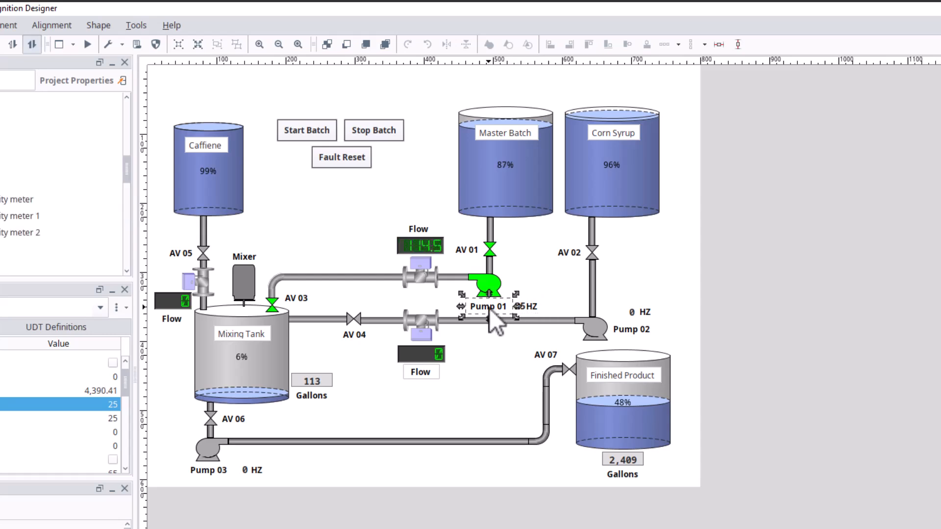
shift+click(530, 308)
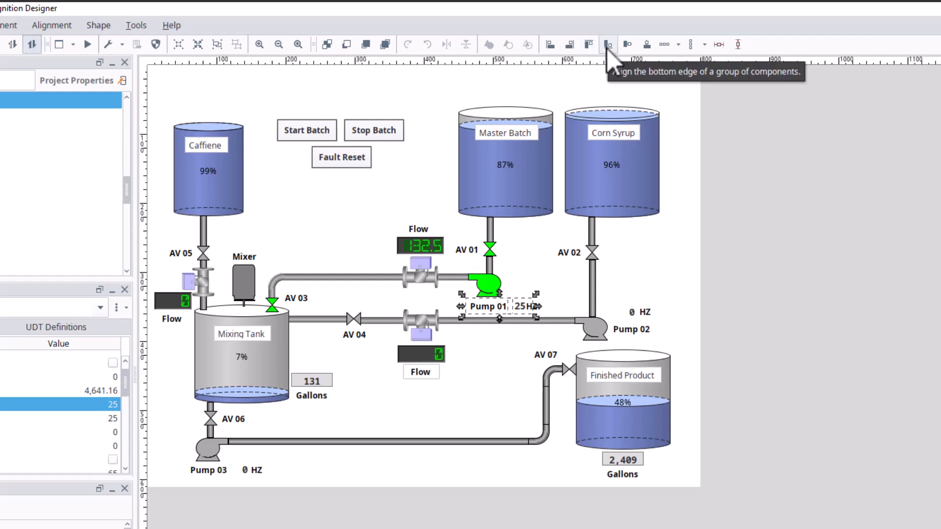
click(543, 310)
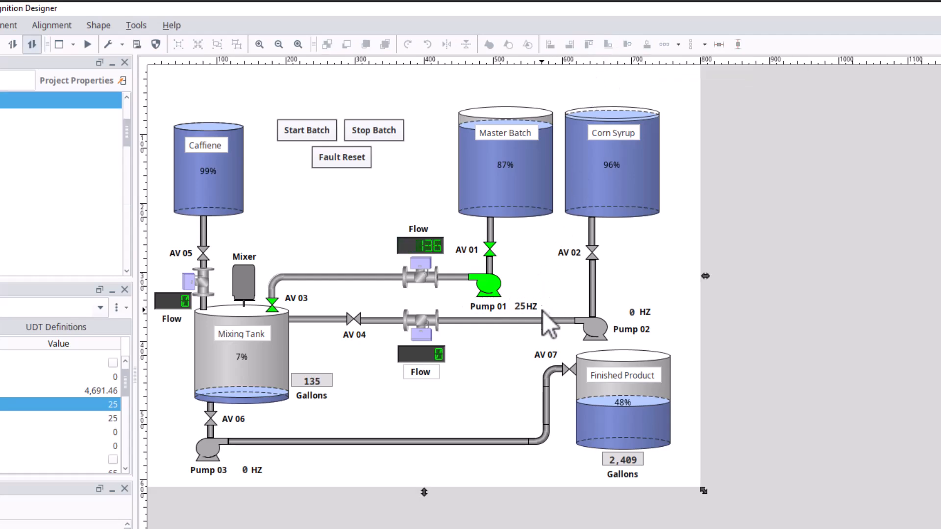
click(524, 310)
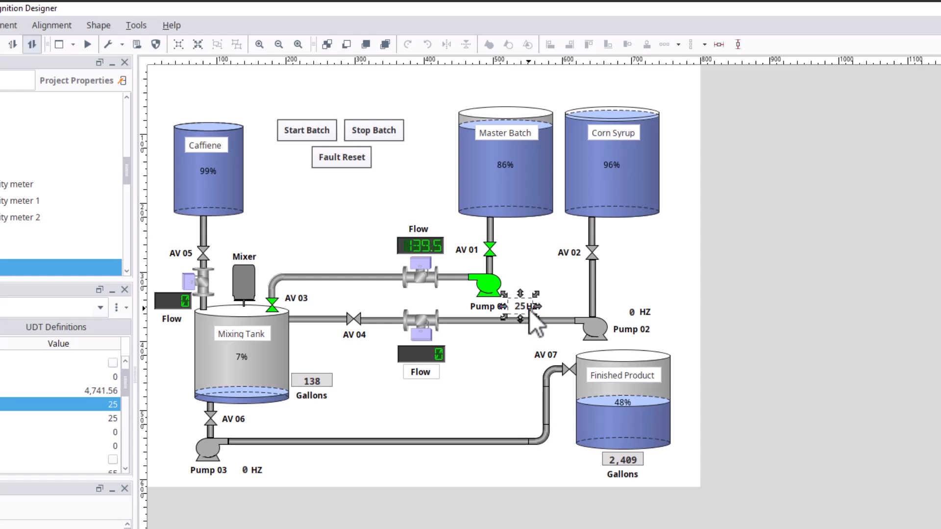
click(492, 307)
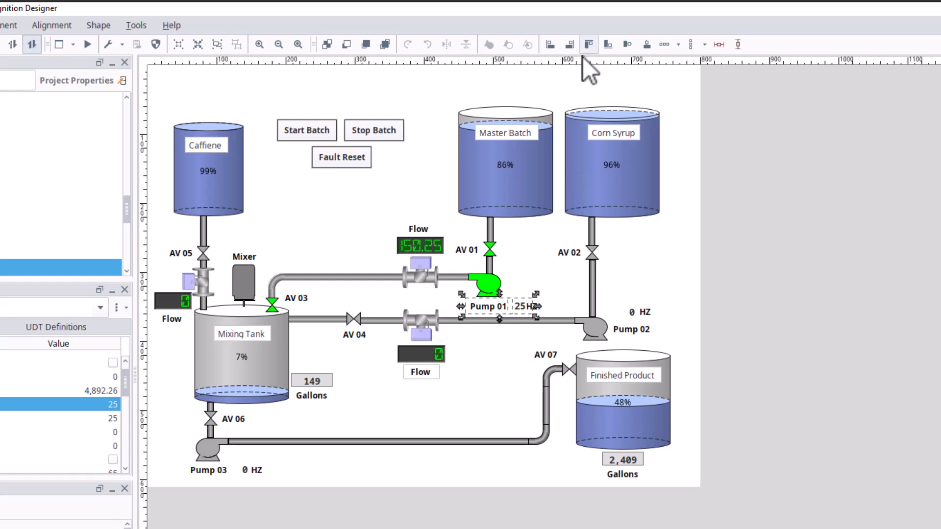
click(525, 274)
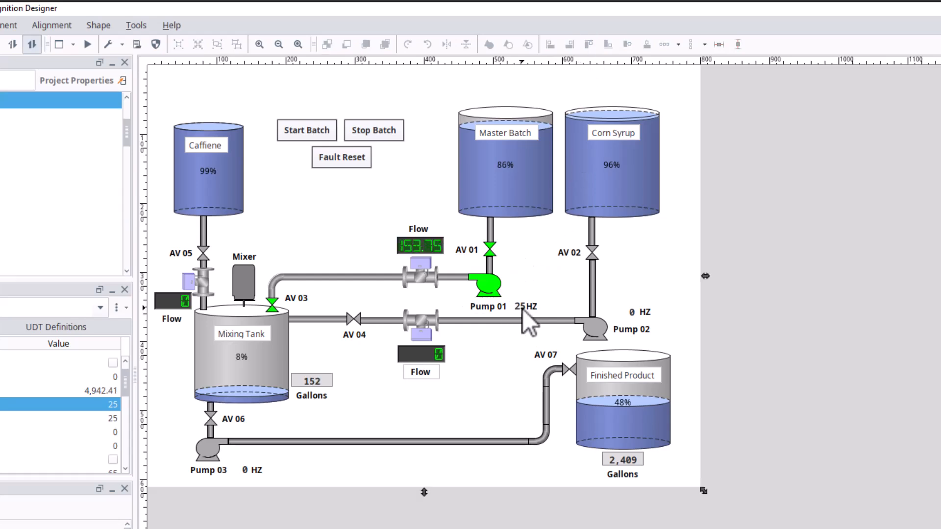
Nudge the Pump 01 numeric speed label and its HZ text slightly down.
click(522, 309)
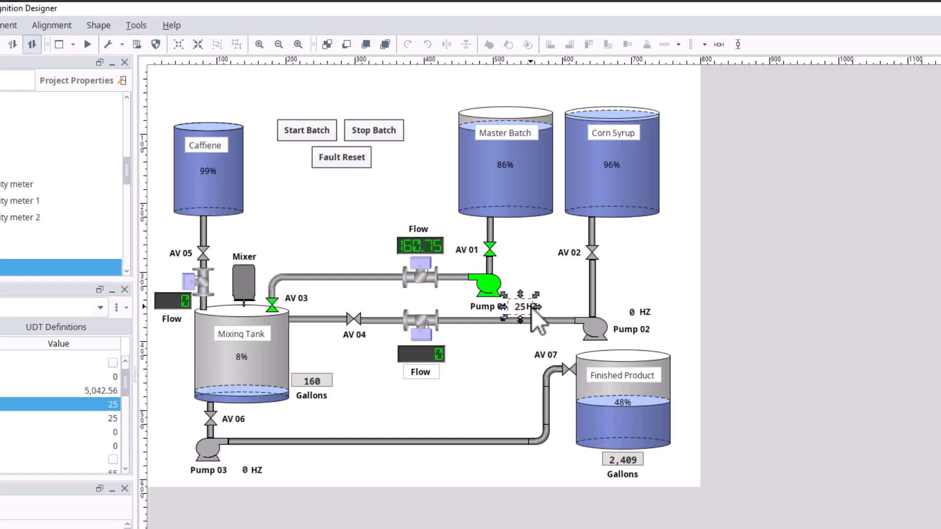
click(528, 272)
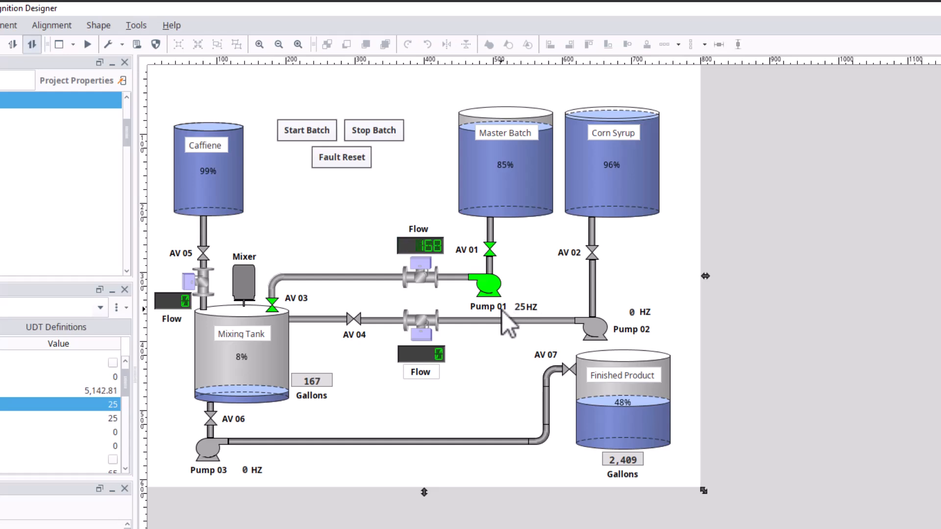
click(510, 310)
click(529, 295)
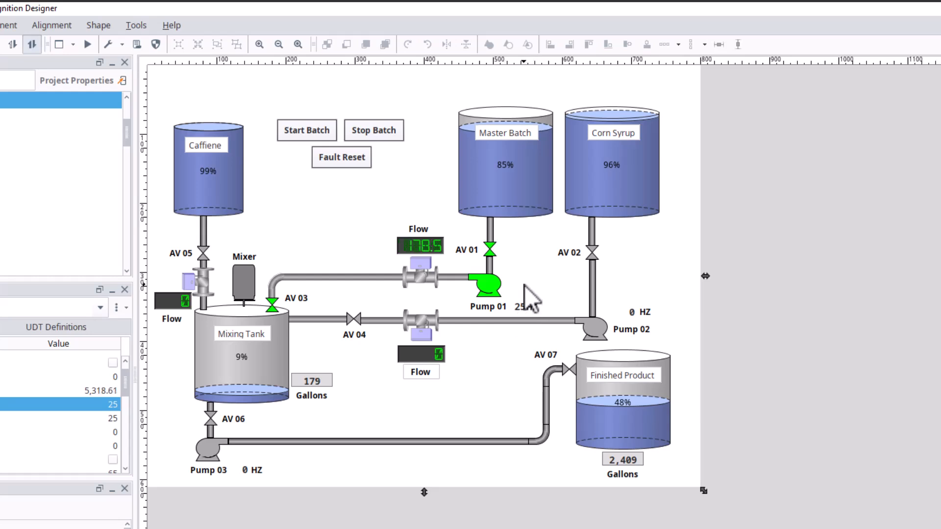
Preview the display, glance at the mixing tank routine in Logix Designer, and return to Ignition Designer to watch the Pump 02 speed readout.
click(637, 313)
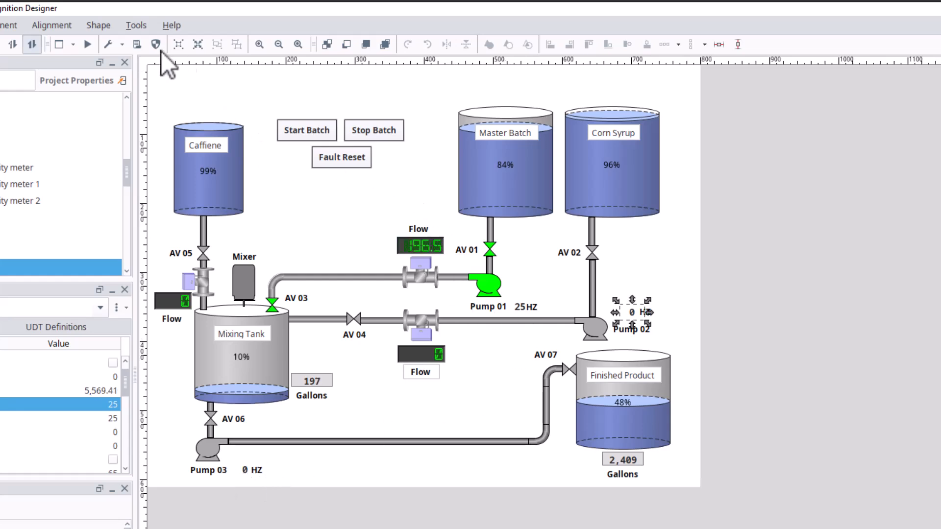
click(88, 45)
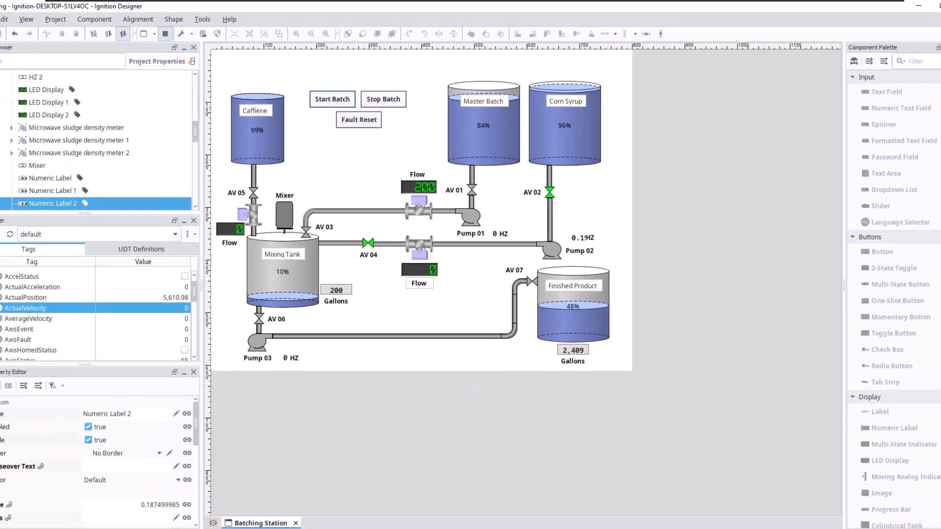
click(300, 520)
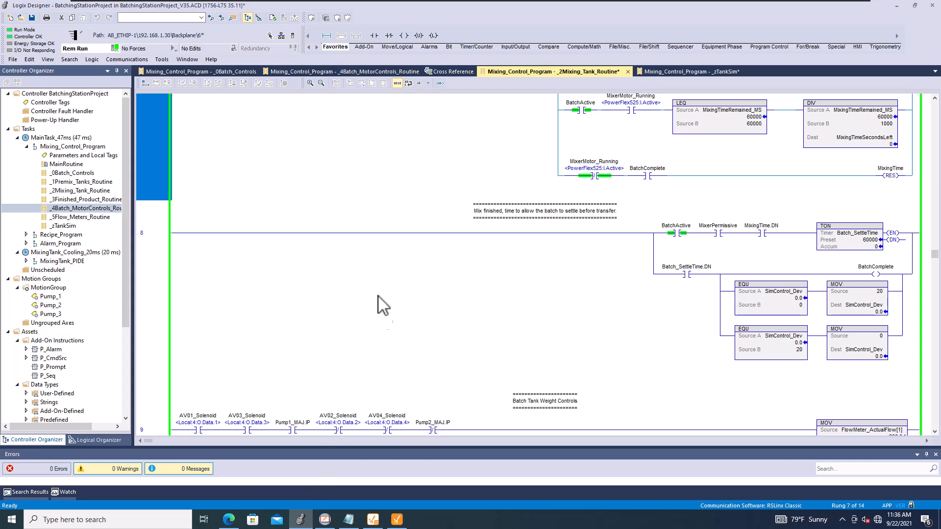
scroll(336, 273, up, 3)
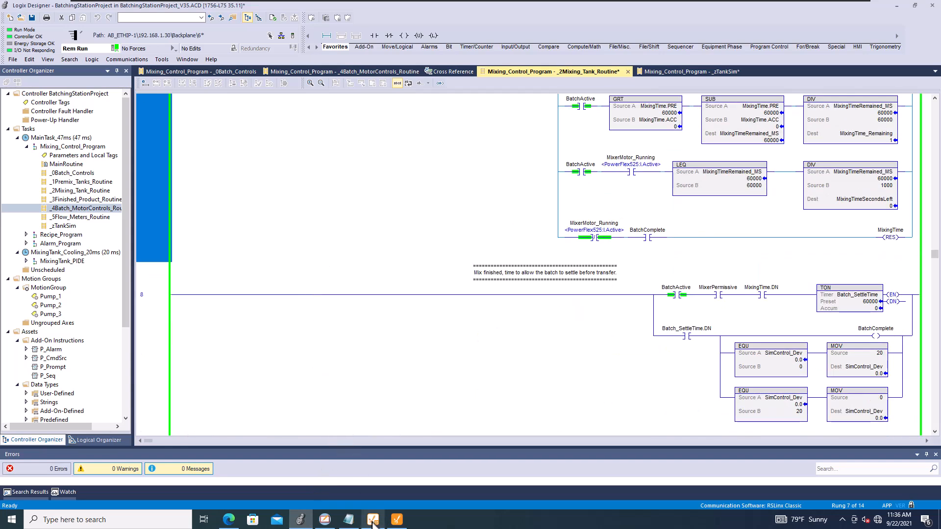
click(397, 520)
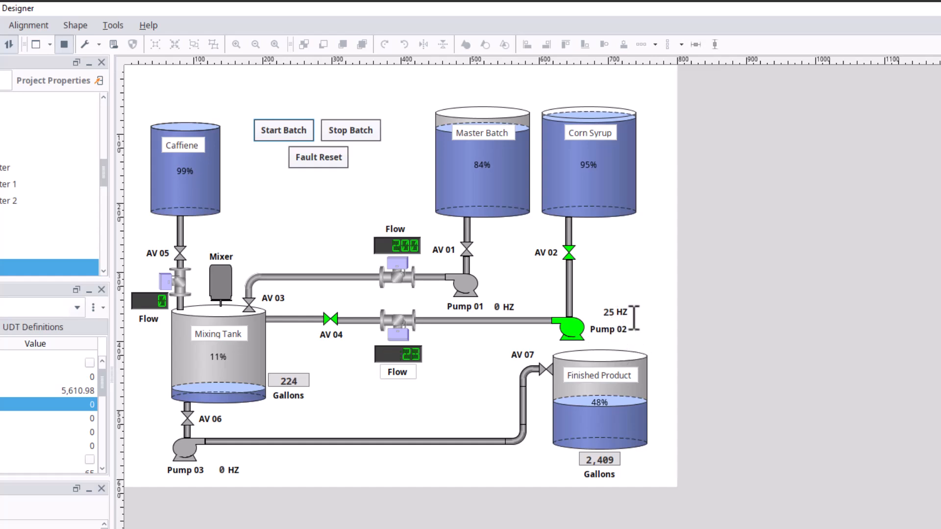
Leave preview mode and move the Pump 02 speed value and HZ text down, closer above the pump name.
click(64, 45)
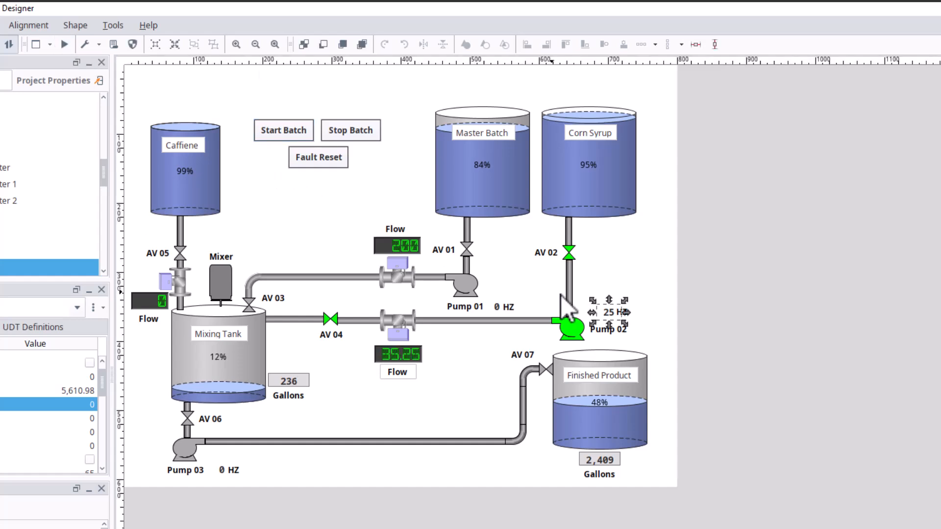
mouse_move(605, 313)
mouse_down()
mouse_move(624, 313)
mouse_move(618, 316)
mouse_up()
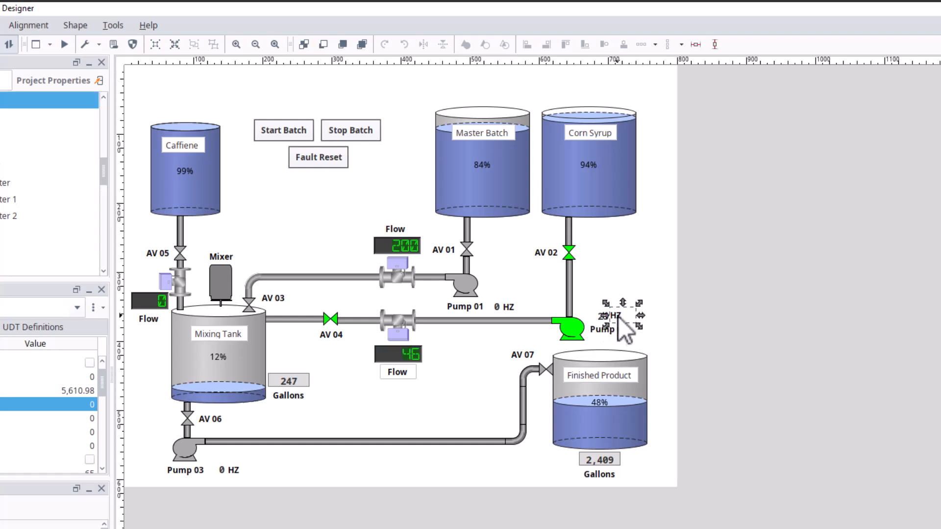
click(610, 283)
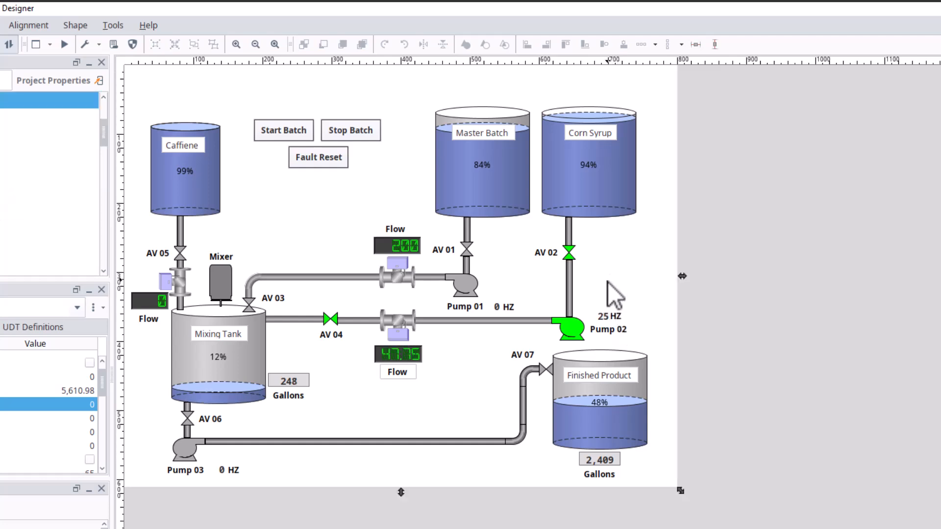
Nudge the Pump 01 name label slightly up toward the pump symbol.
click(472, 305)
key(Up)
key(alt+Down)
key(alt+Down)
key(alt+Down)
key(alt+Down)
key(alt+Down)
key(alt+Down)
key(alt+Down)
key(alt+Down)
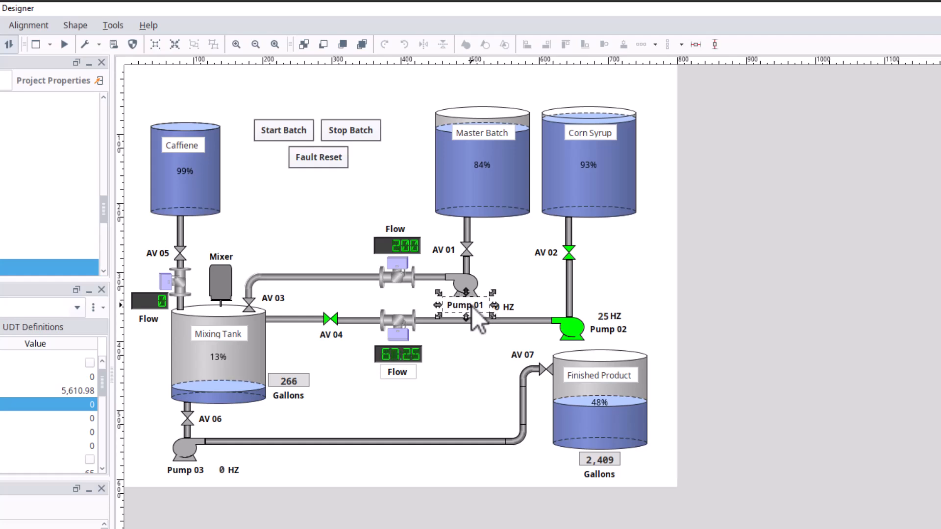
Move the Pump 01 numeric speed label and HZ text up beside the pump symbol and level them with each other.
click(522, 307)
click(499, 307)
mouse_move(498, 306)
mouse_down()
mouse_move(489, 288)
mouse_move(501, 290)
mouse_up()
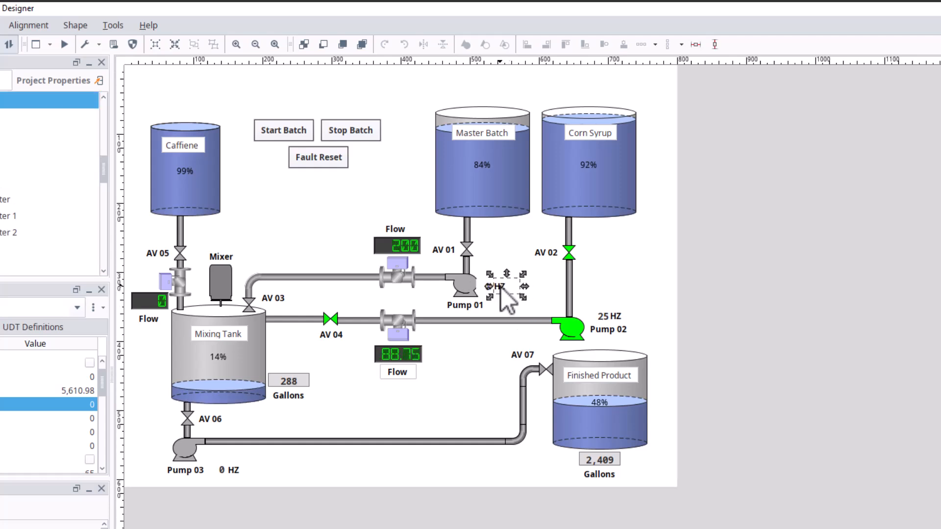
click(510, 307)
click(499, 287)
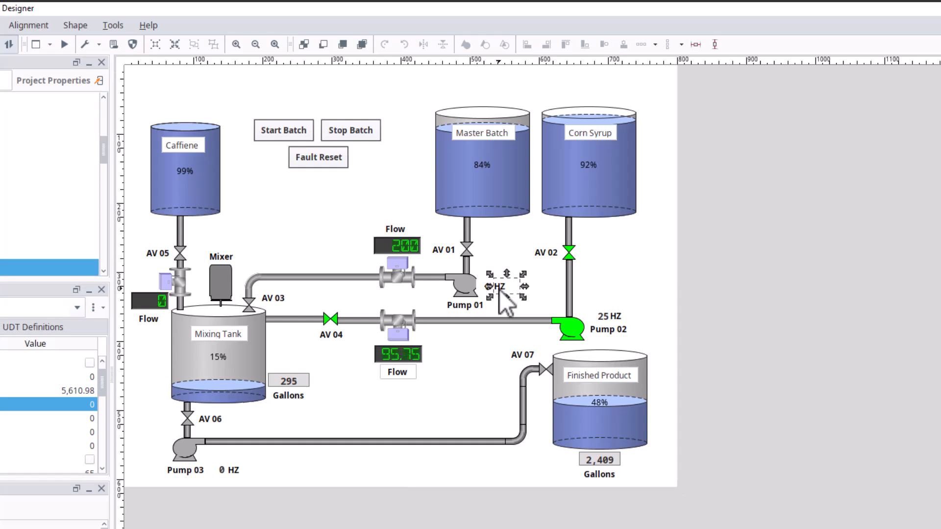
key(Down)
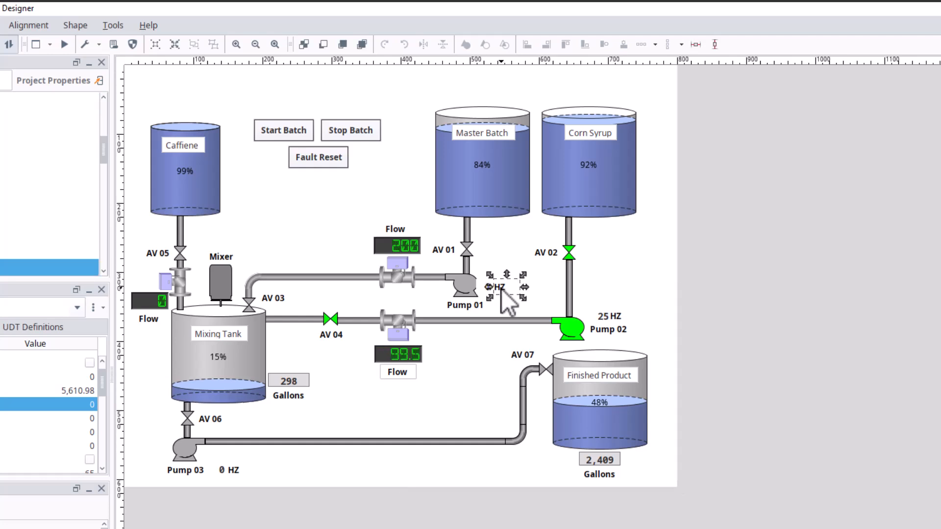
click(497, 256)
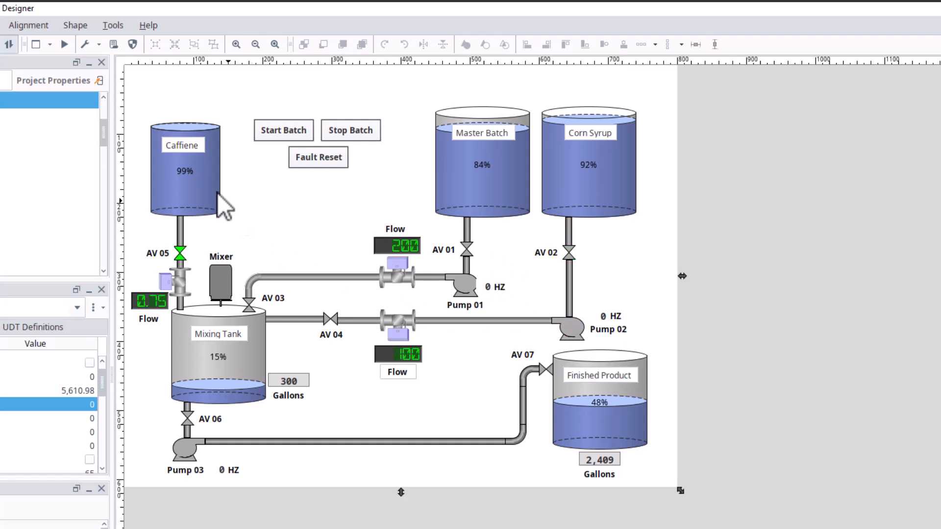
Move the Pump 03 numeric speed label and HZ text up beside the pump symbol, above the pump name.
click(222, 472)
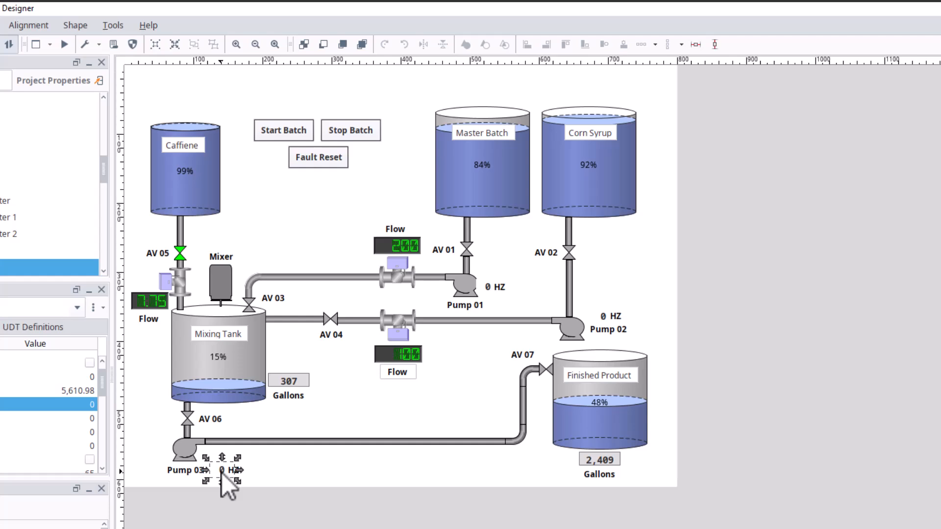
mouse_move(222, 472)
mouse_down()
mouse_move(205, 457)
mouse_move(234, 460)
mouse_move(221, 460)
mouse_up()
click(264, 470)
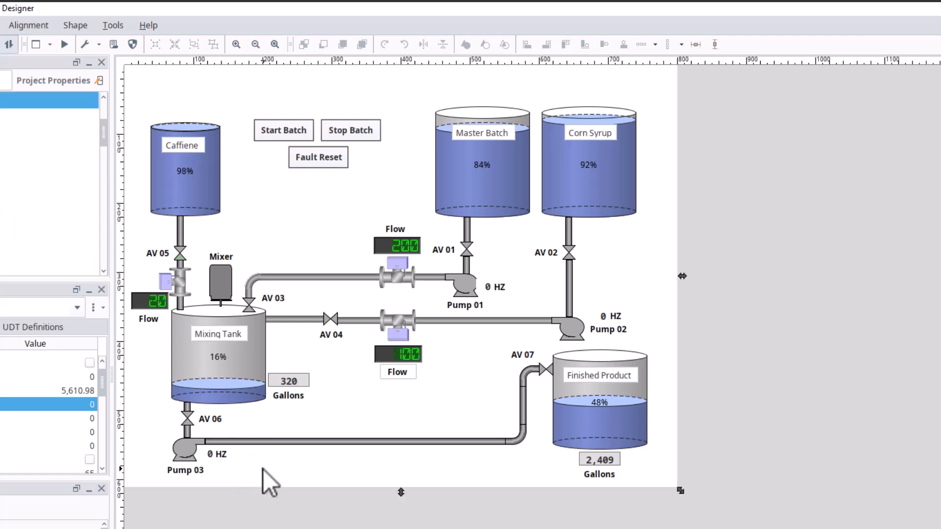
Run the display in preview mode, stop the batch, and return to design mode.
click(65, 45)
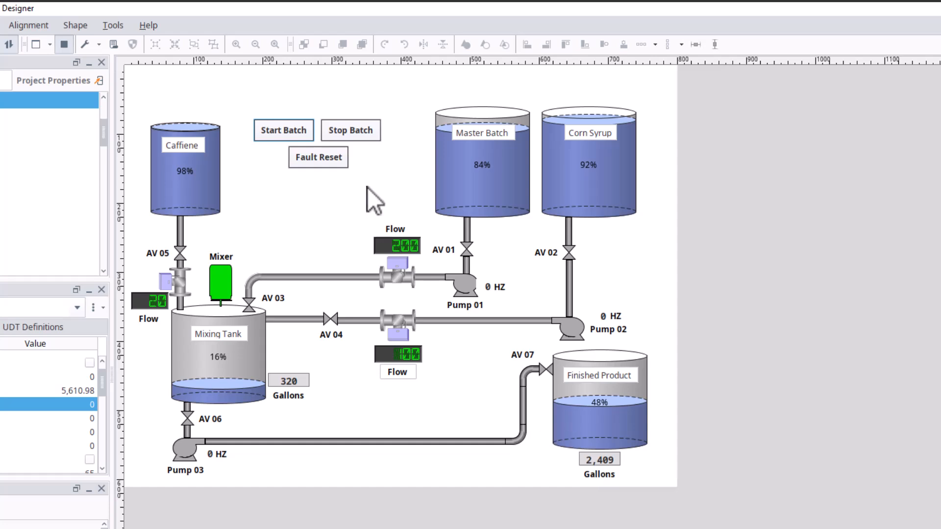
click(361, 137)
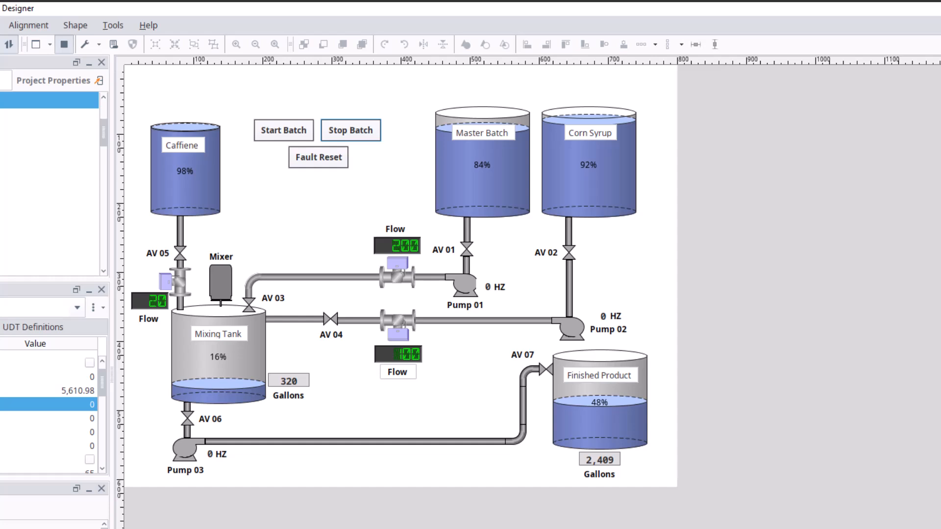
click(65, 45)
Shift the Pump 01 numeric speed label and its HZ text slightly right, away from the pump symbol, keeping them level.
click(491, 289)
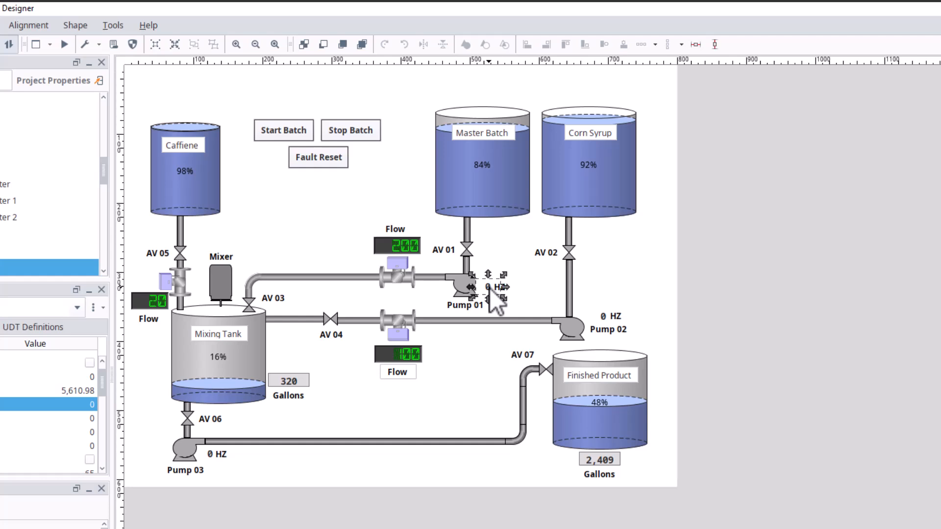
click(537, 285)
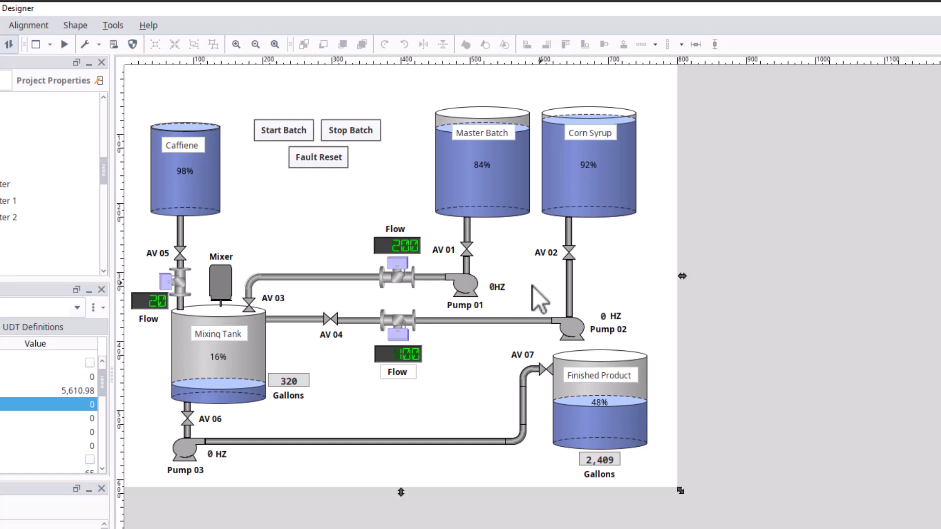
click(502, 289)
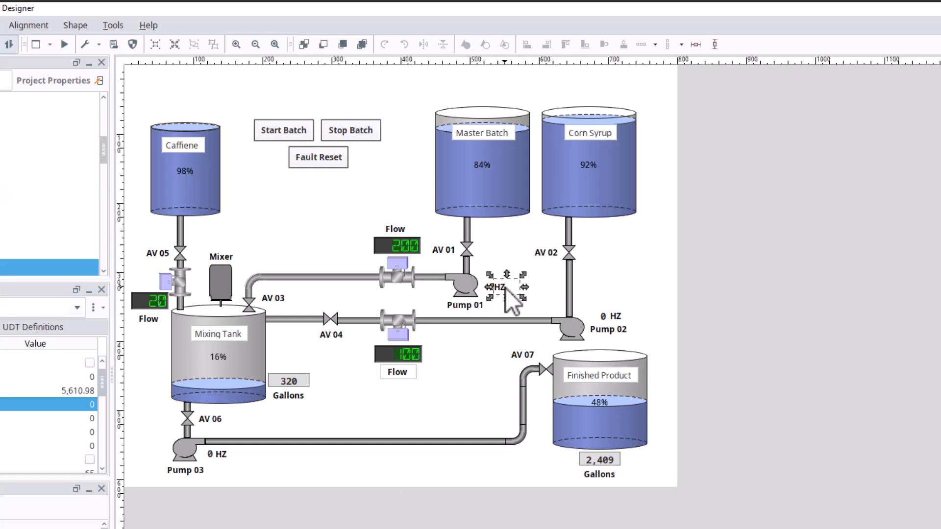
click(497, 257)
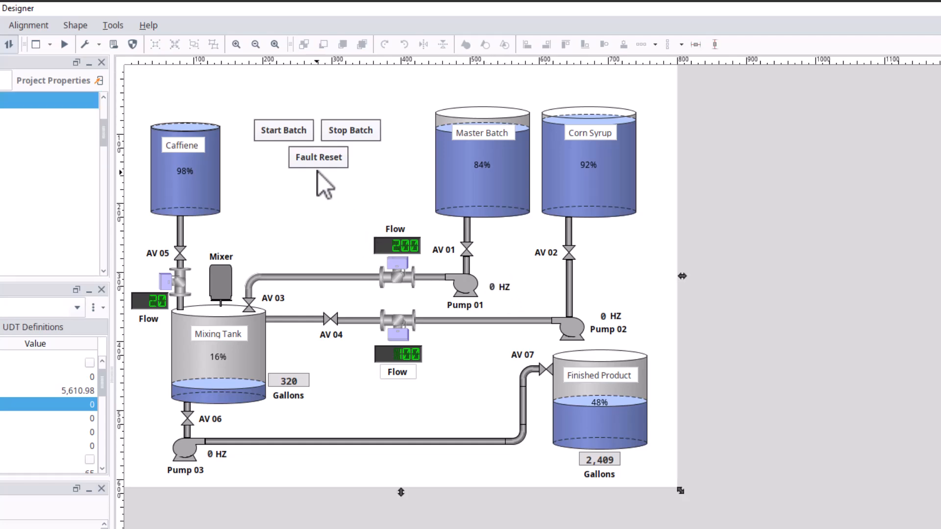
Run the display in preview mode, start the batch to test the pump readouts, and return to design mode.
click(64, 44)
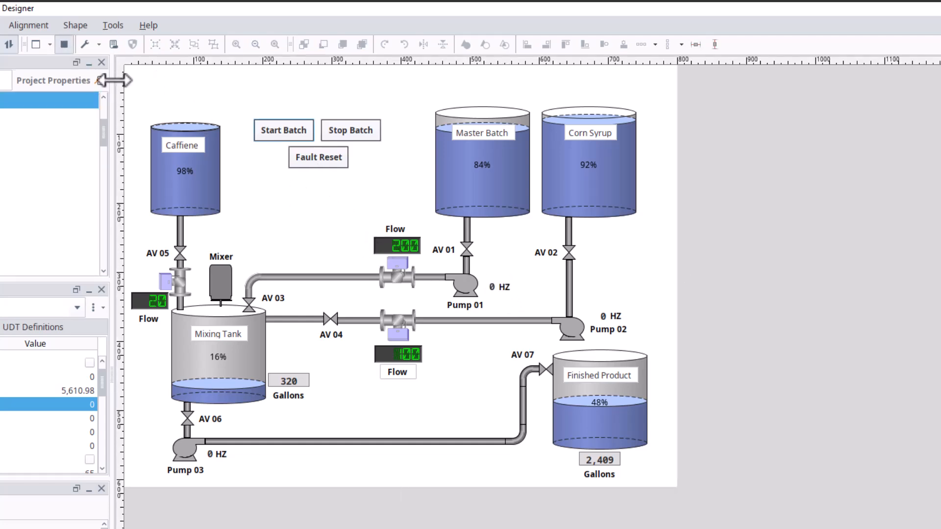
click(283, 134)
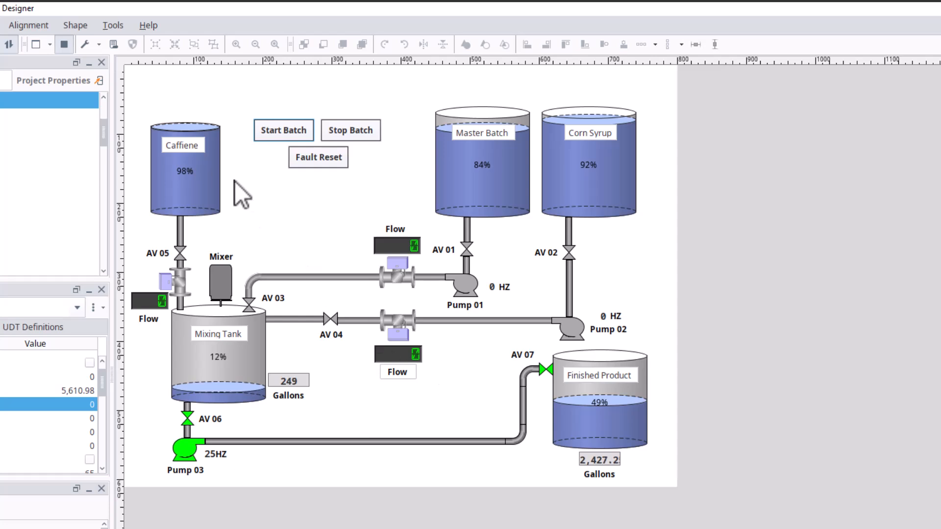
click(64, 44)
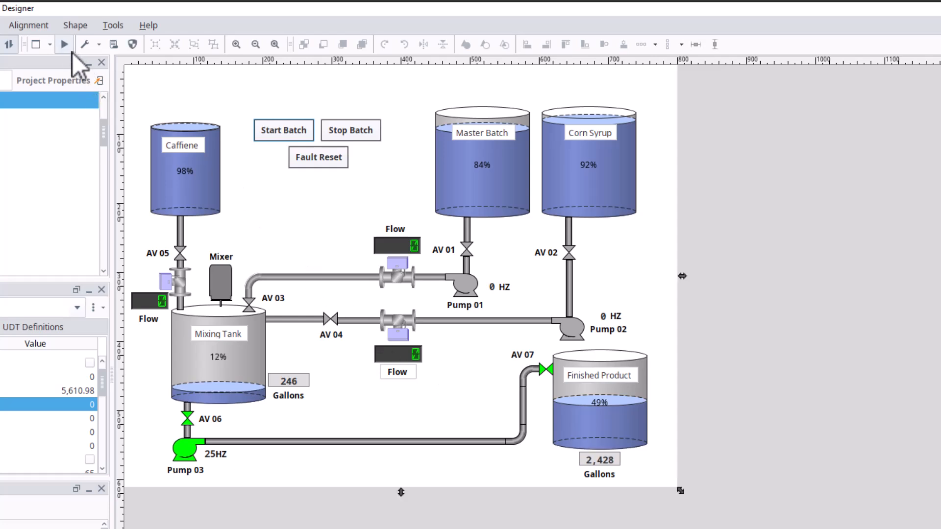
Remove the border from the Flow label beneath the flow meter on the AV 04 line.
click(392, 372)
click(54, 528)
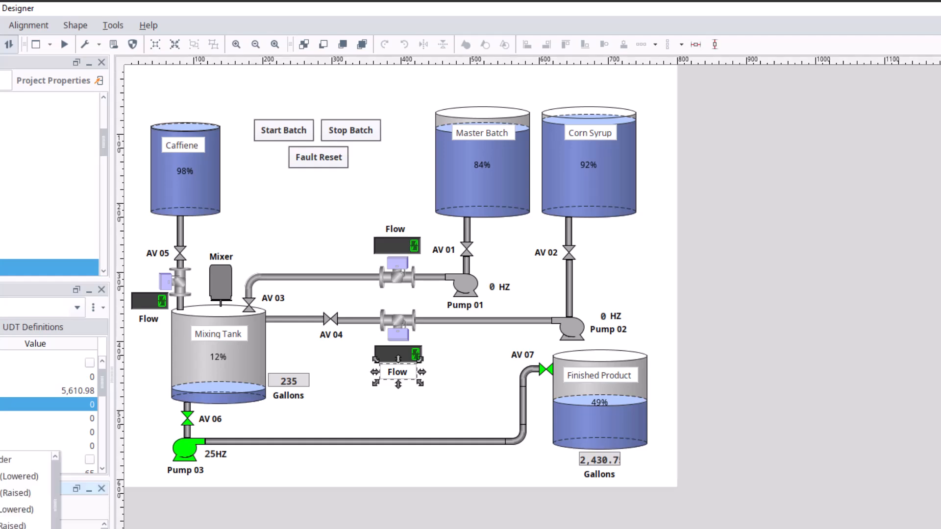
click(4, 461)
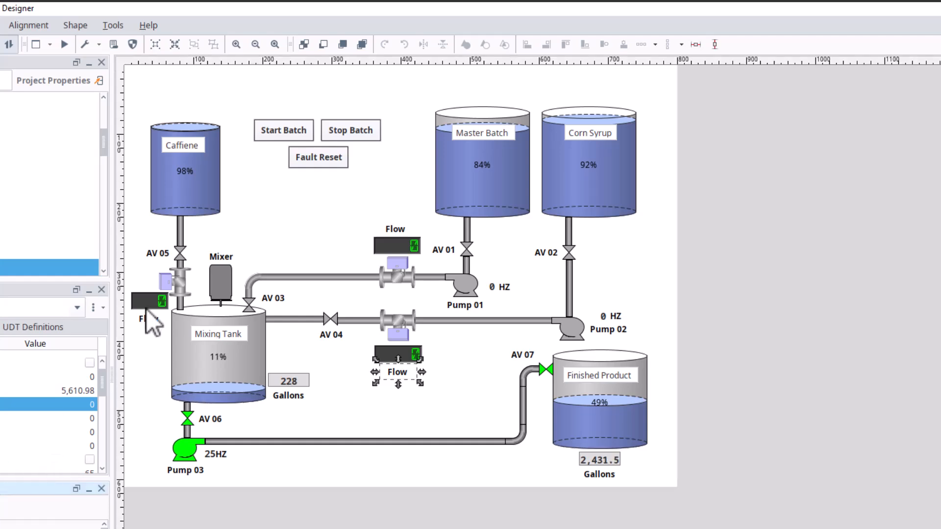
click(205, 115)
Preview the running display, compare it with the Batching Station Controls display in FactoryTalk View Studio, and return to Ignition Designer.
click(64, 45)
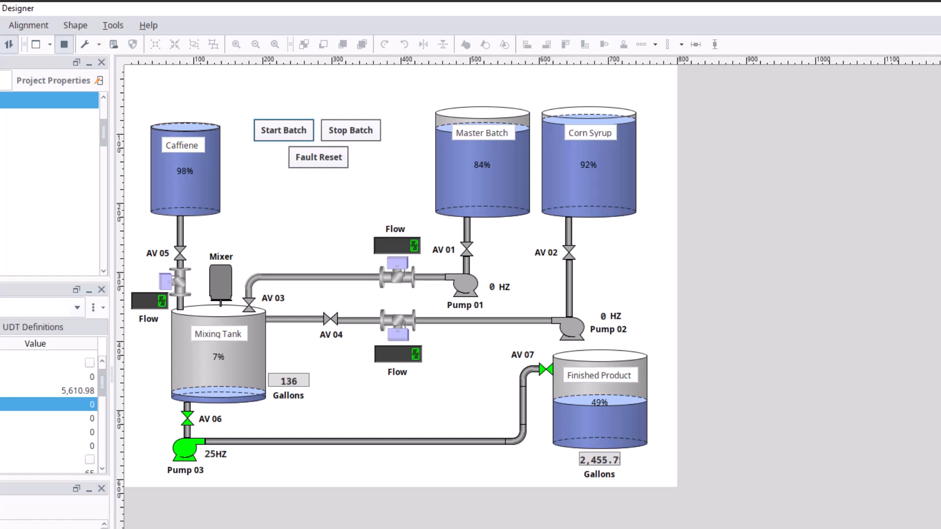
click(64, 45)
click(64, 45)
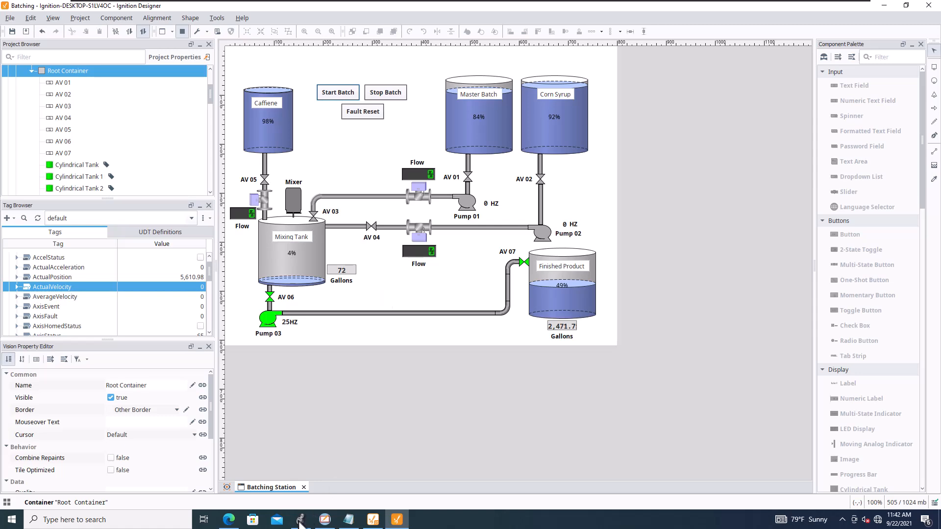
click(325, 520)
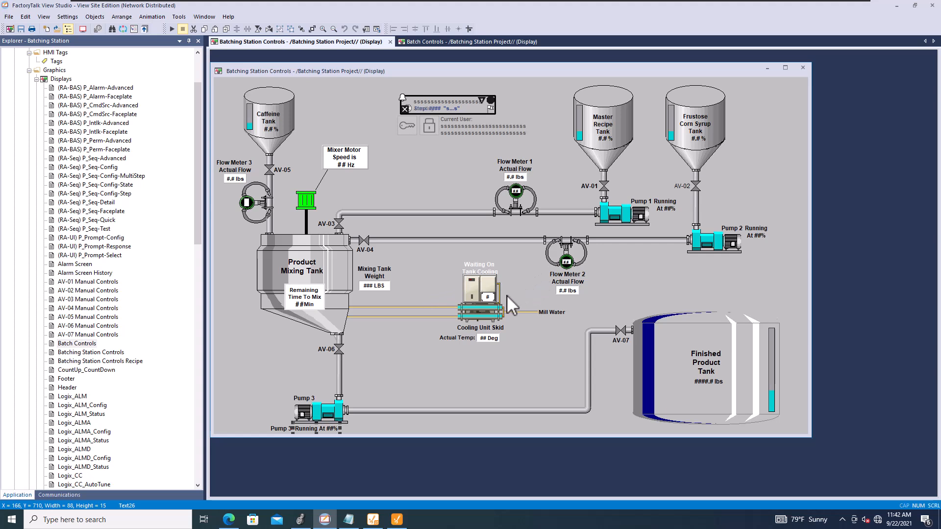
click(397, 519)
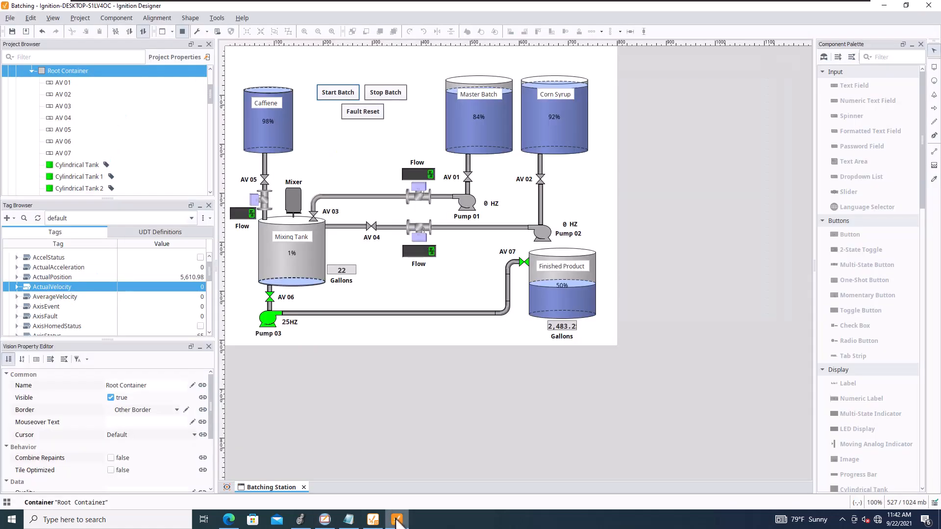